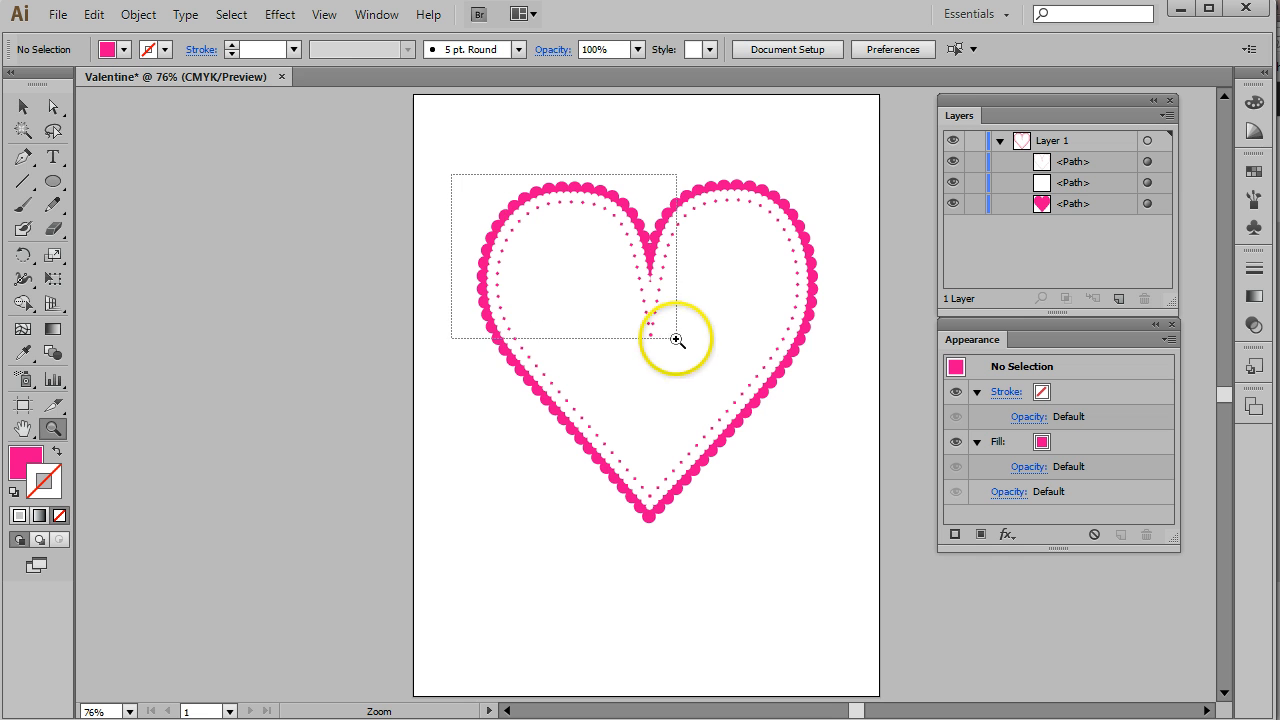
- Draw a pink circle on Layer 1 inside the scalloped curl and nudge it slightly into place
left_click(52, 184)
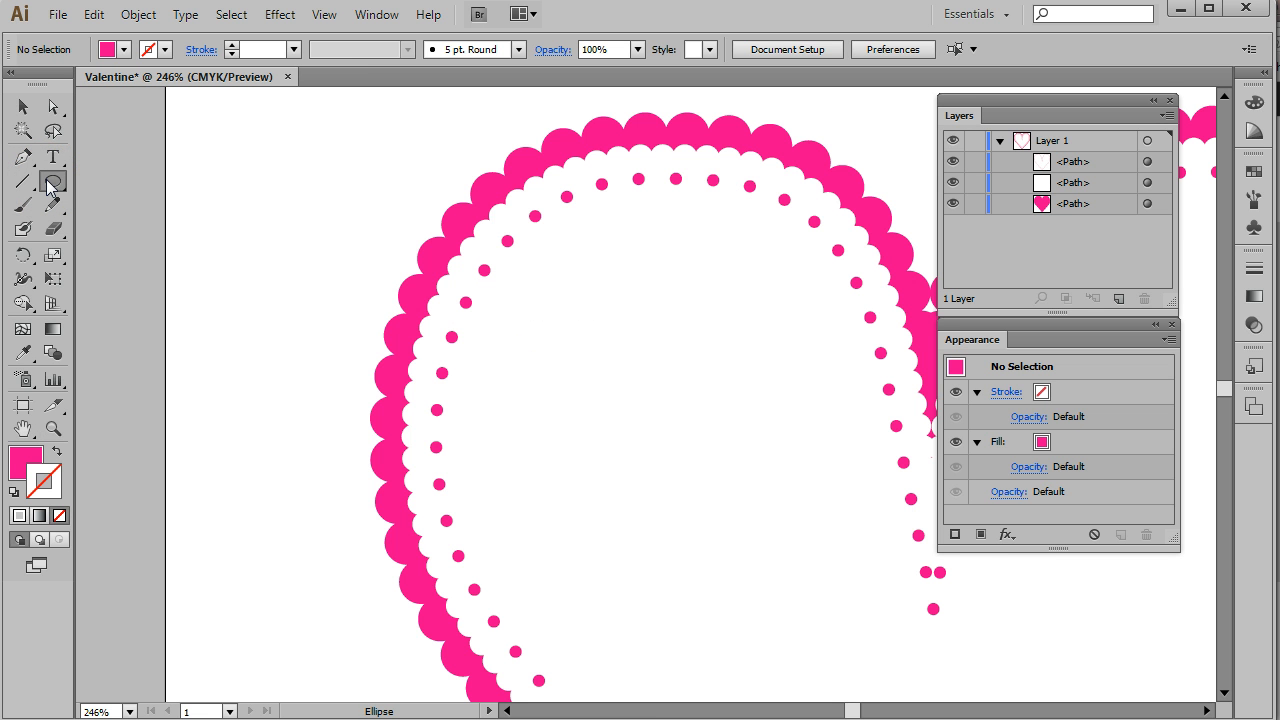
left_click(1088, 142)
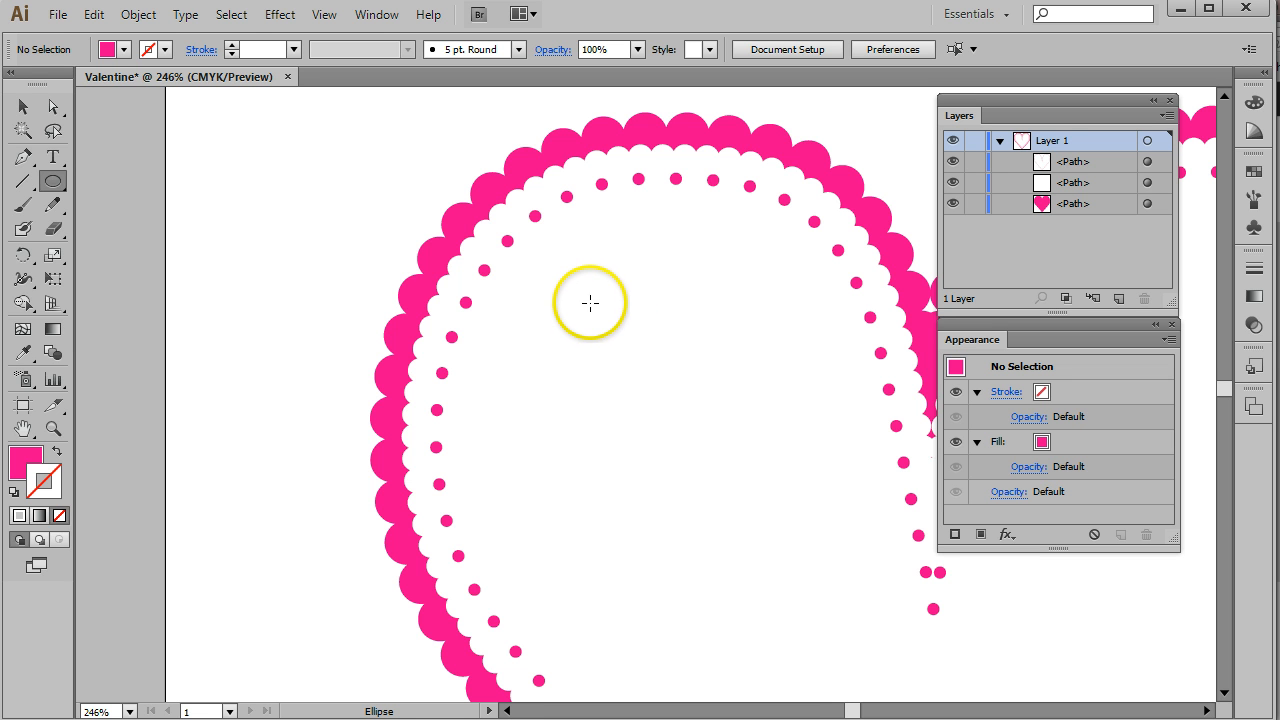
left_click_drag(581, 296, 800, 492)
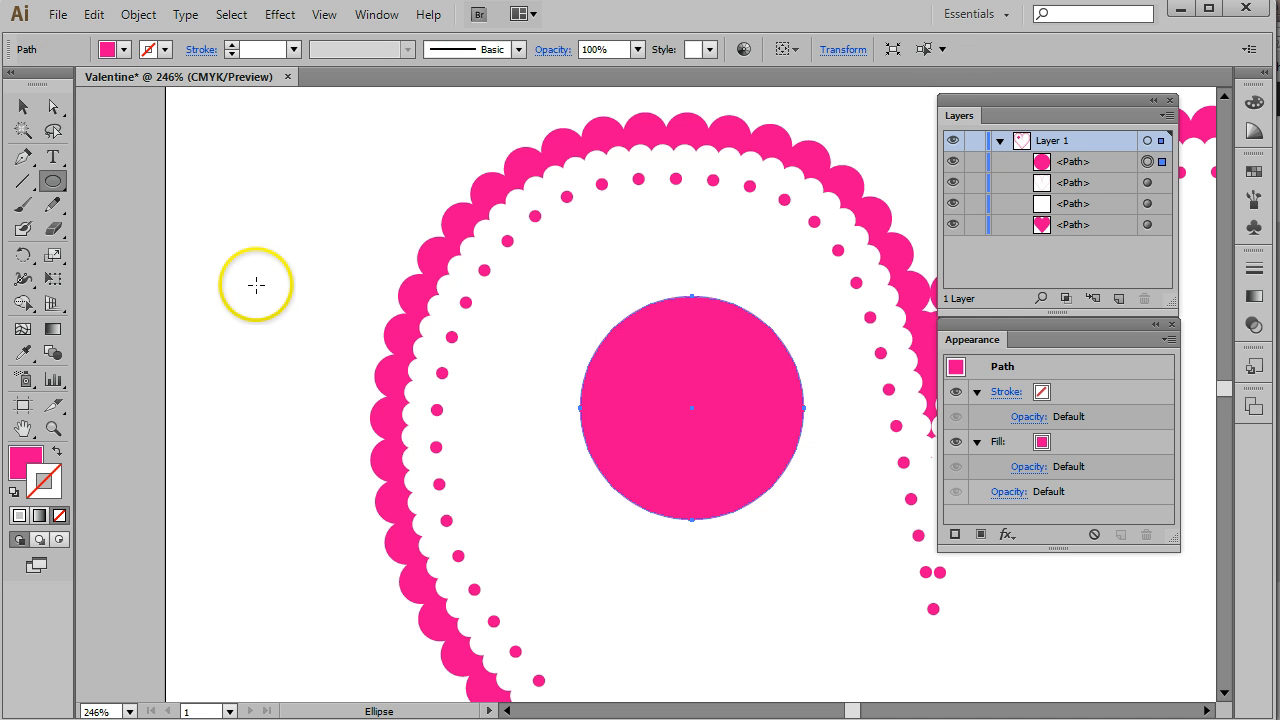
left_click(23, 107)
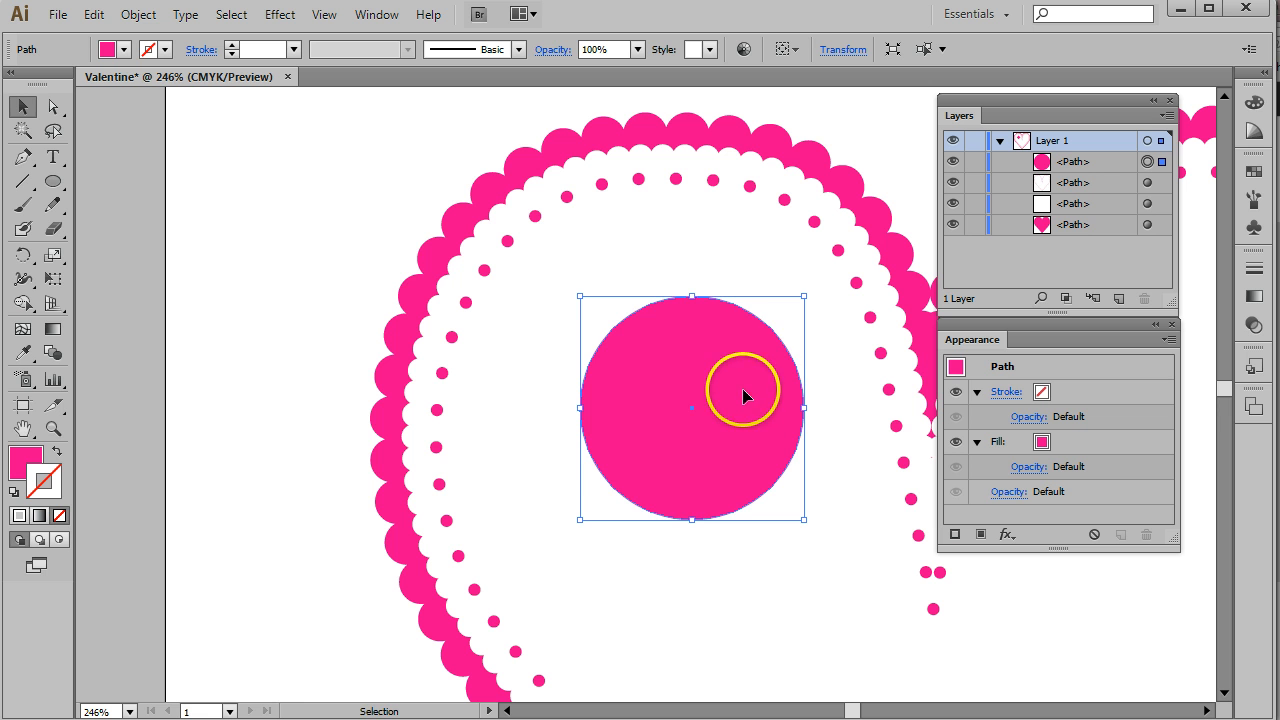
left_click_drag(742, 388, 705, 409)
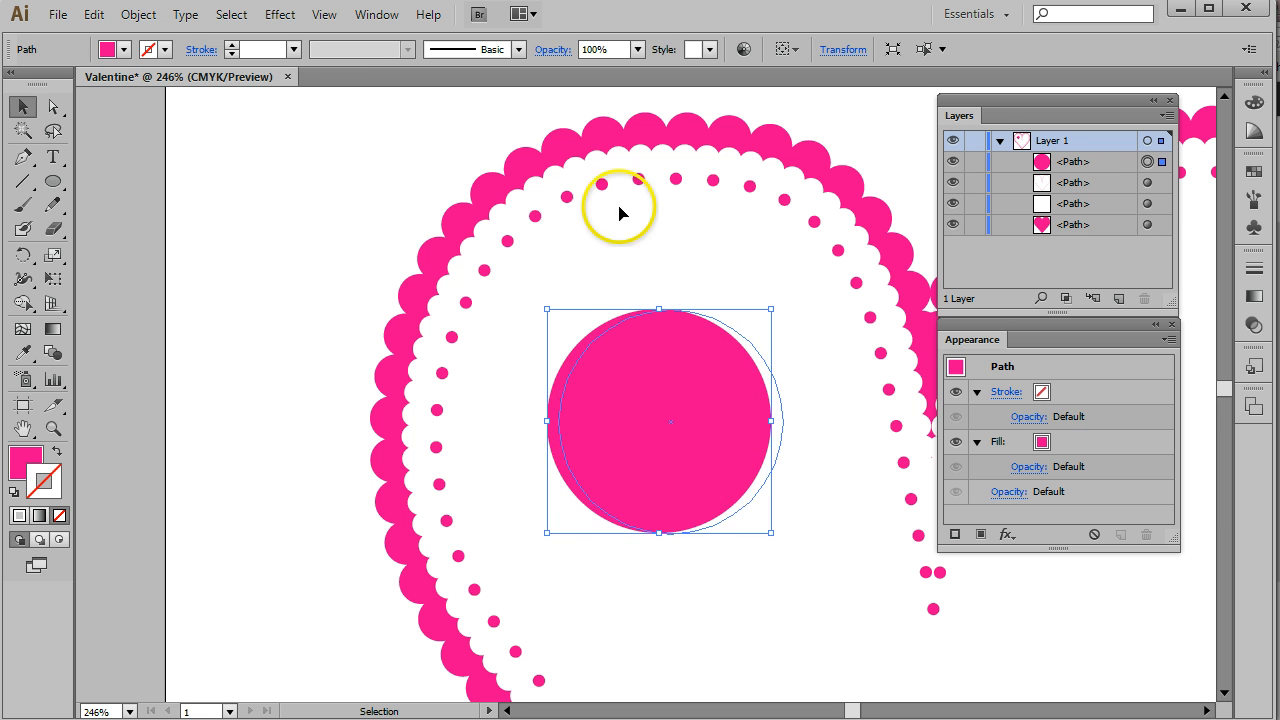
- Open the Zig Zag distort effect for the circle and turn on its preview
left_click(276, 17)
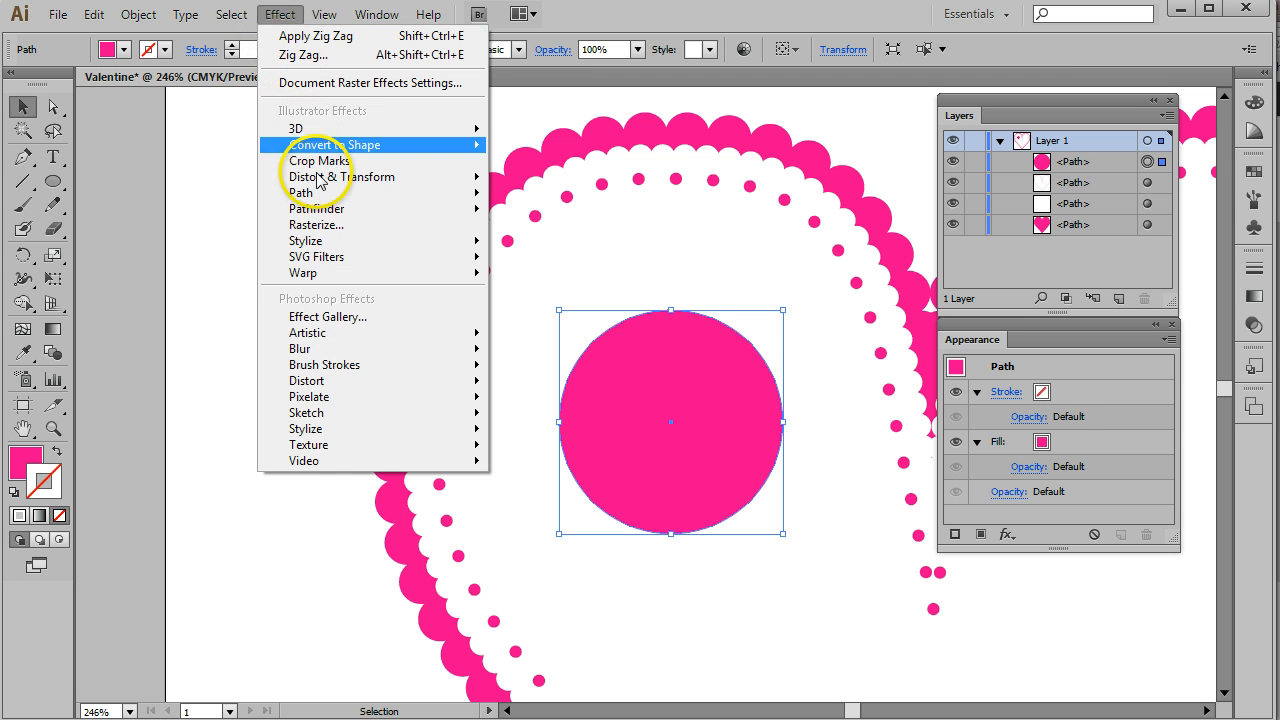
mouse_move(333, 180)
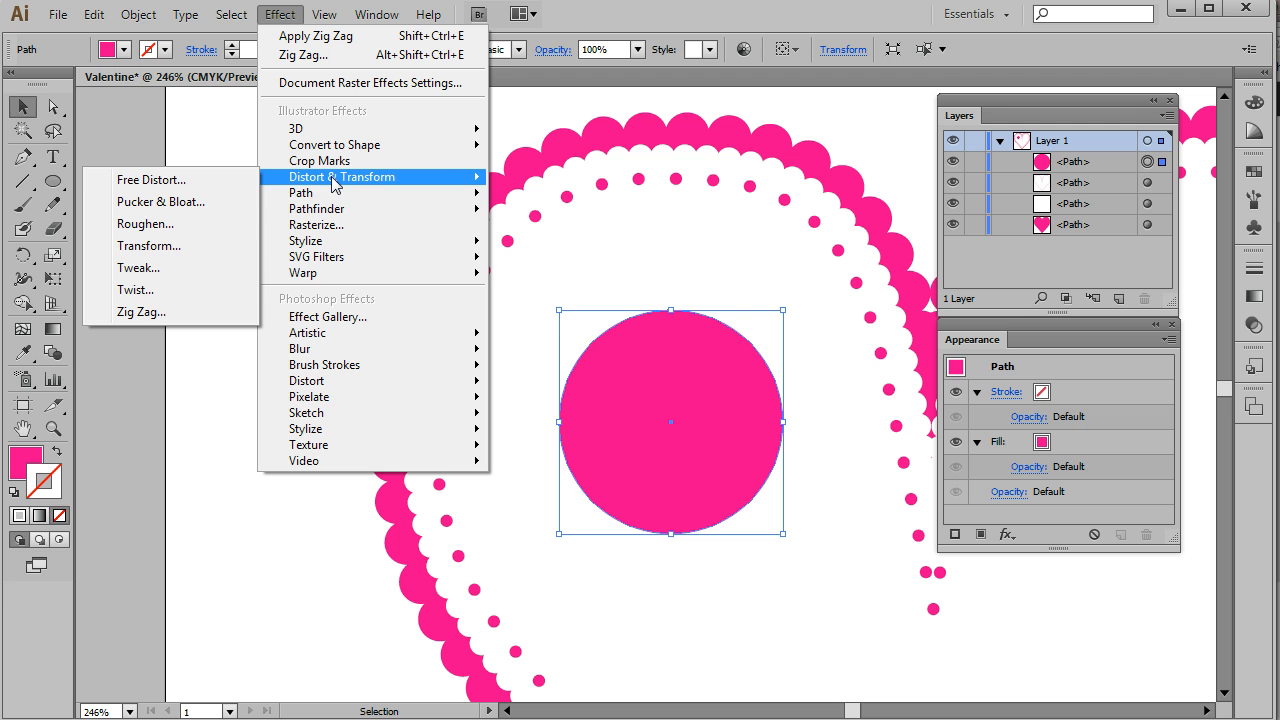
left_click(169, 311)
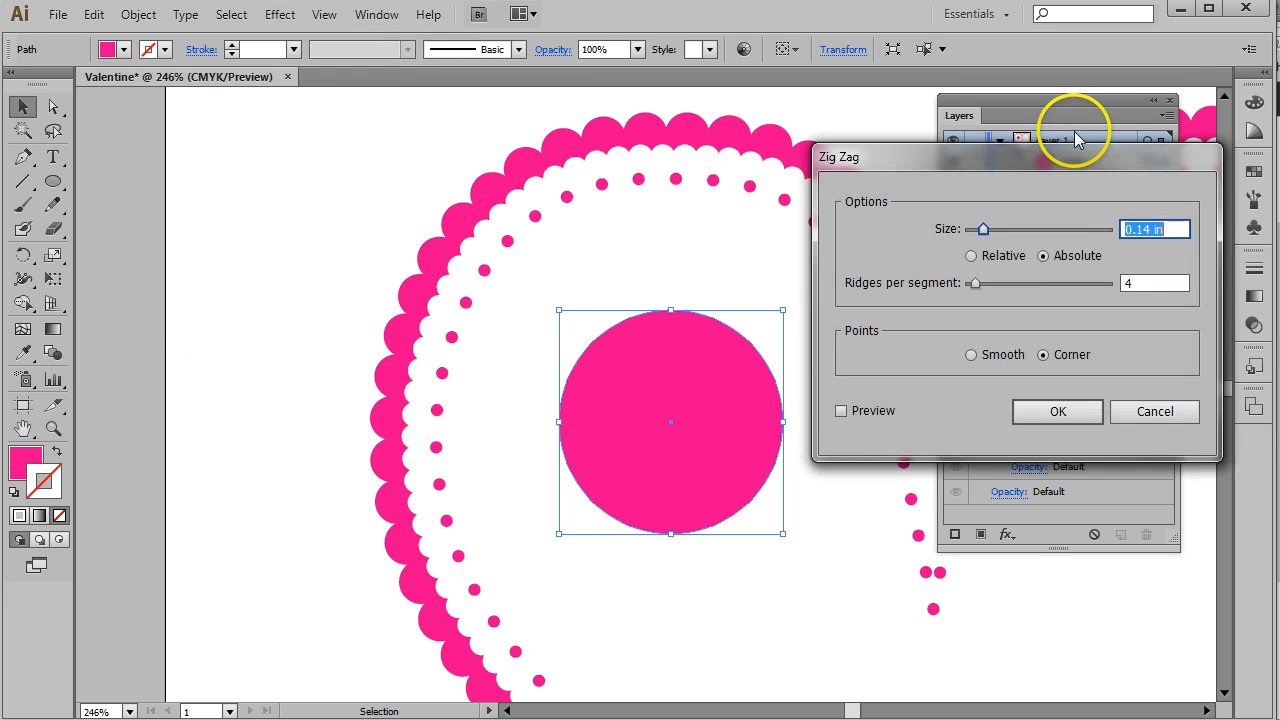
left_click_drag(951, 157, 244, 141)
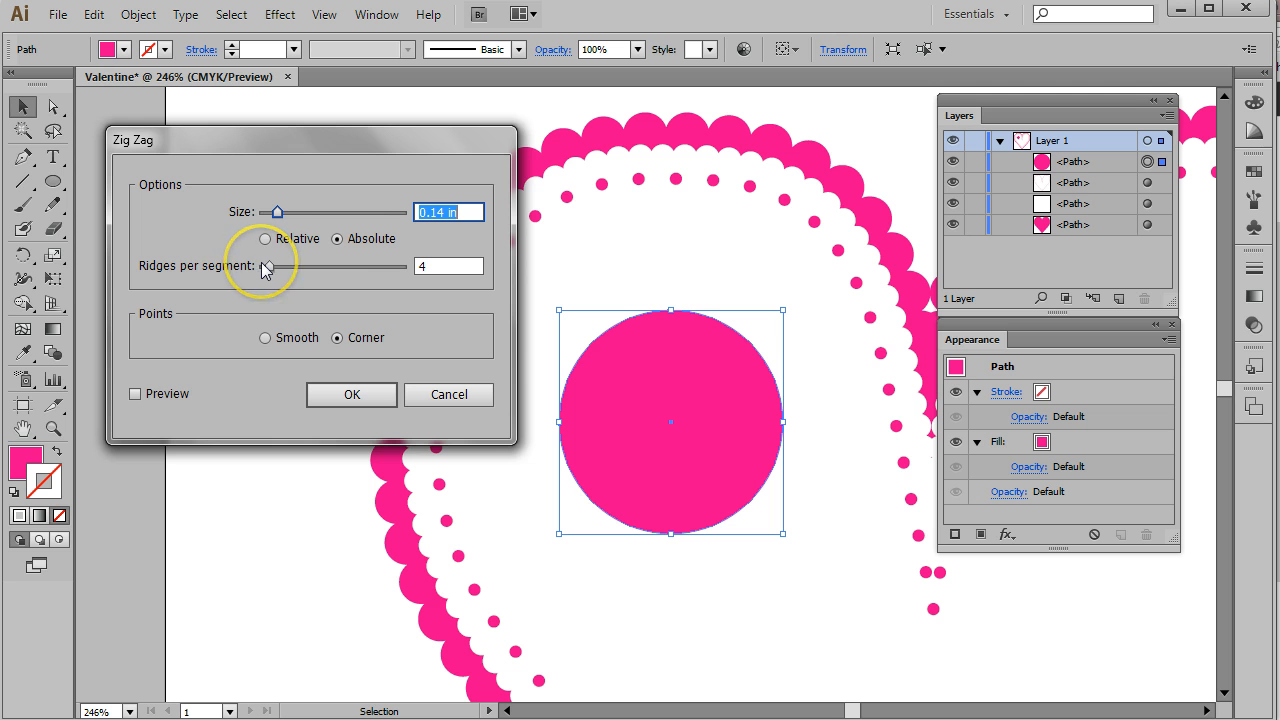
left_click(135, 395)
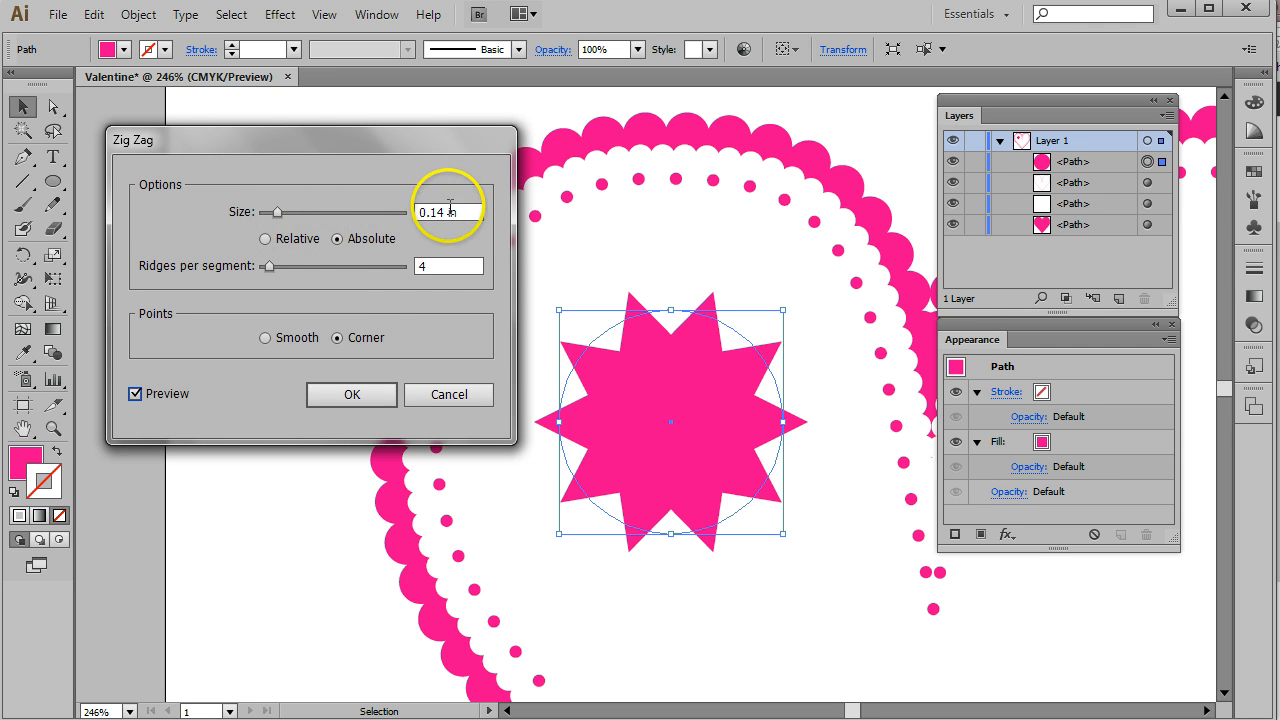
- Experiment with Zig Zag size, Relative versus Absolute sizing and ridges per segment
left_click(266, 240)
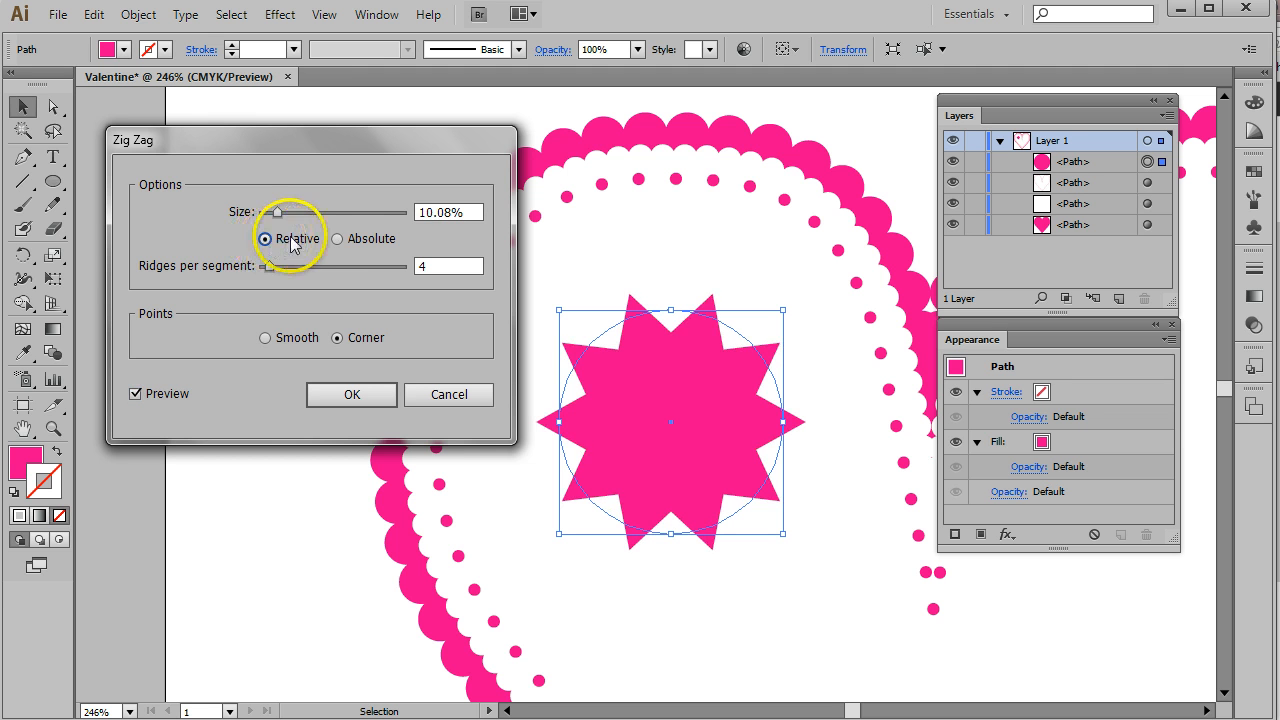
left_click_drag(278, 212, 269, 212)
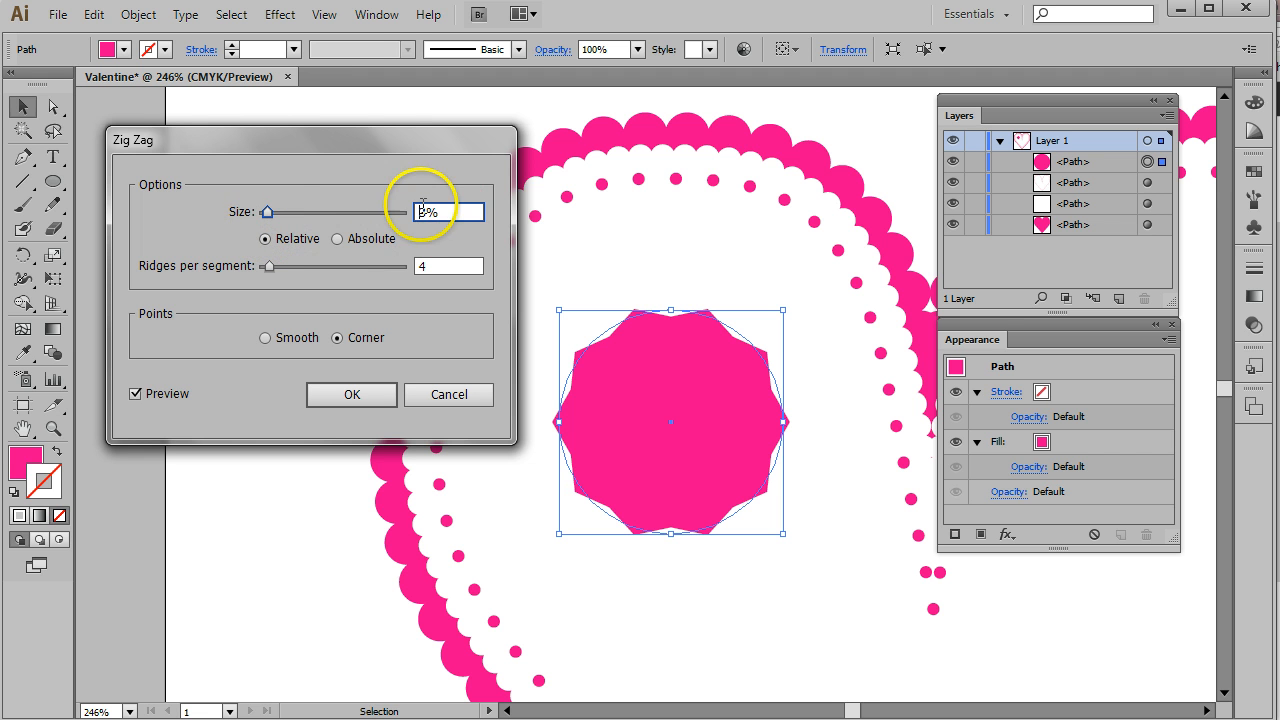
left_click(341, 239)
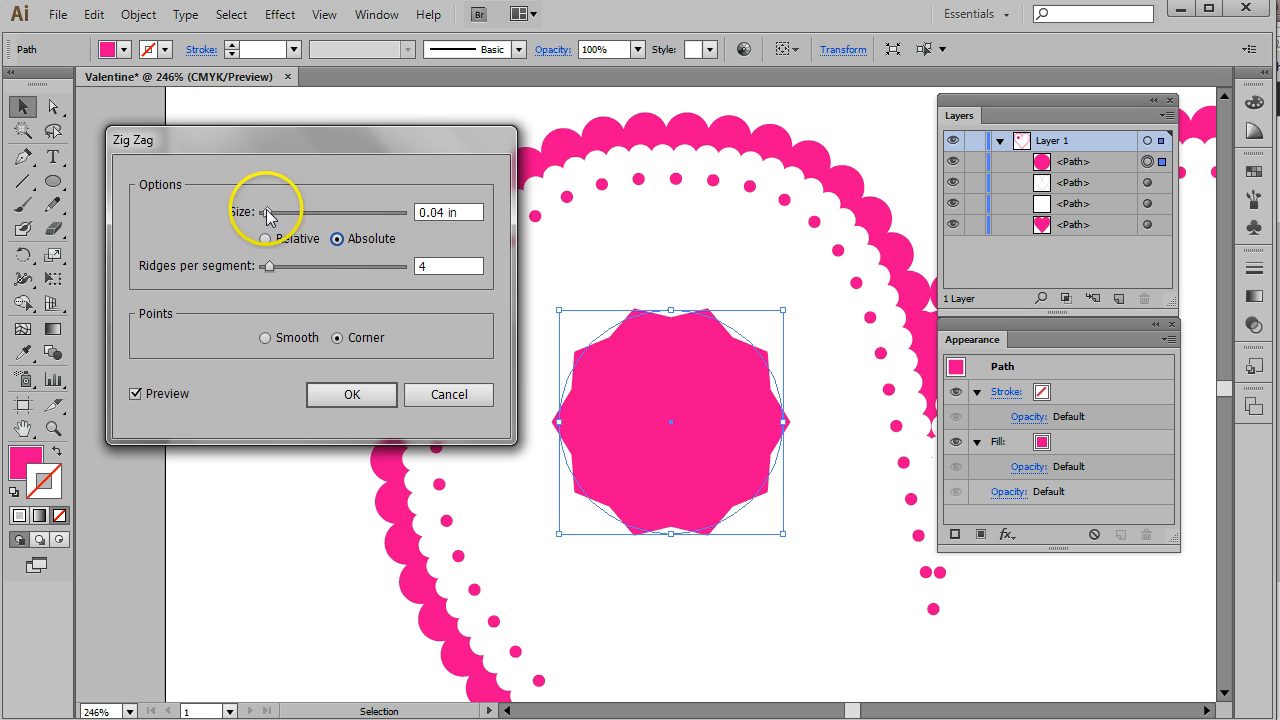
mouse_move(267, 212)
left_mouse_down()
mouse_move(288, 212)
mouse_move(277, 212)
left_mouse_up()
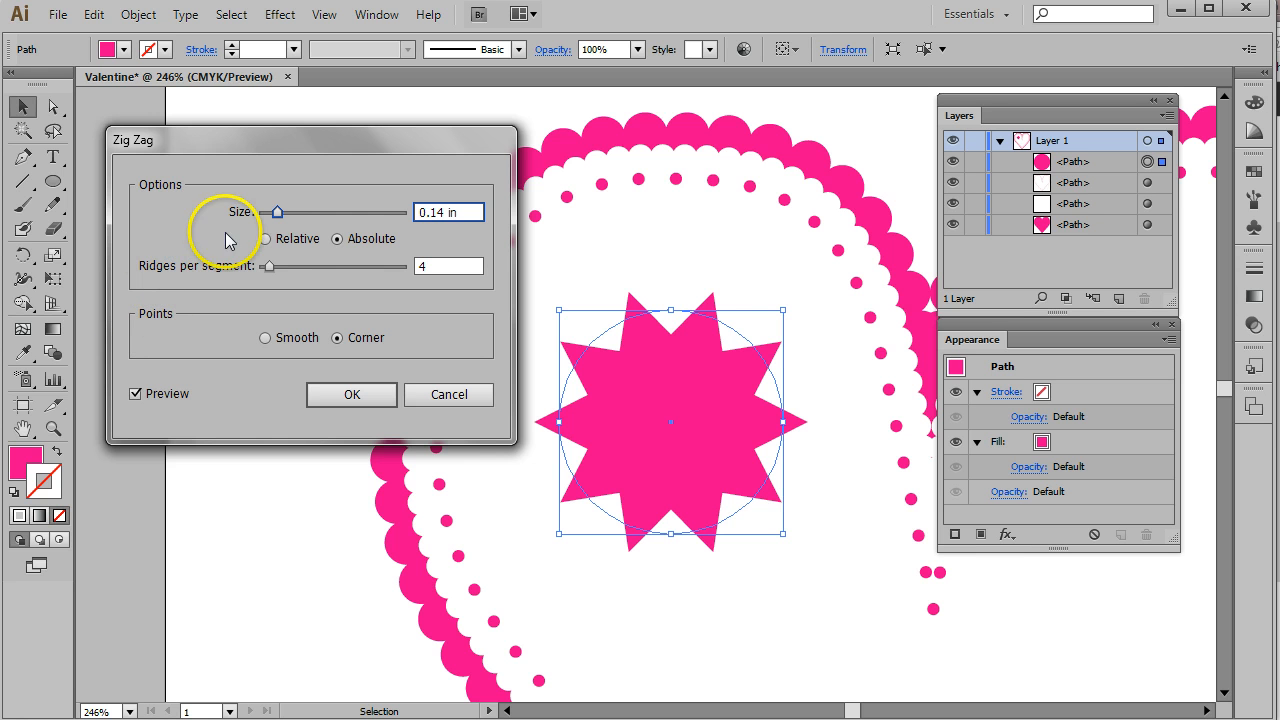
mouse_move(271, 268)
left_mouse_down()
mouse_move(369, 268)
mouse_move(271, 273)
left_mouse_up()
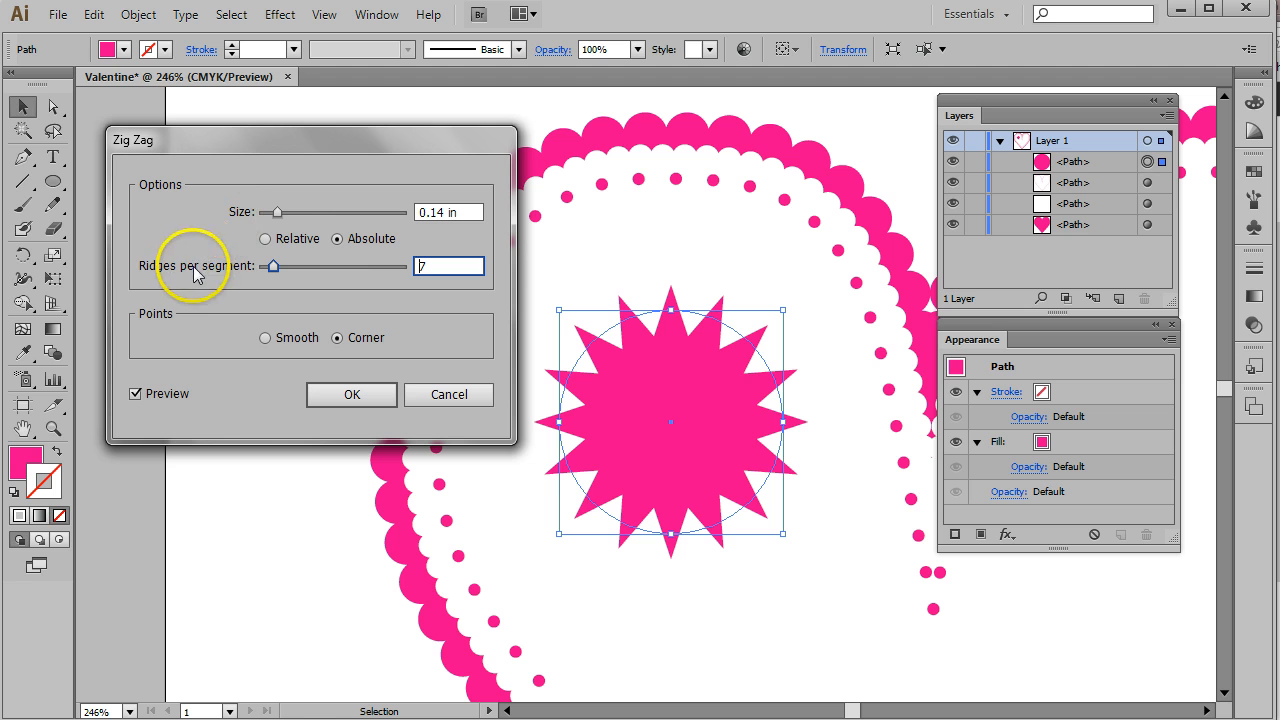
left_click_drag(277, 213, 270, 216)
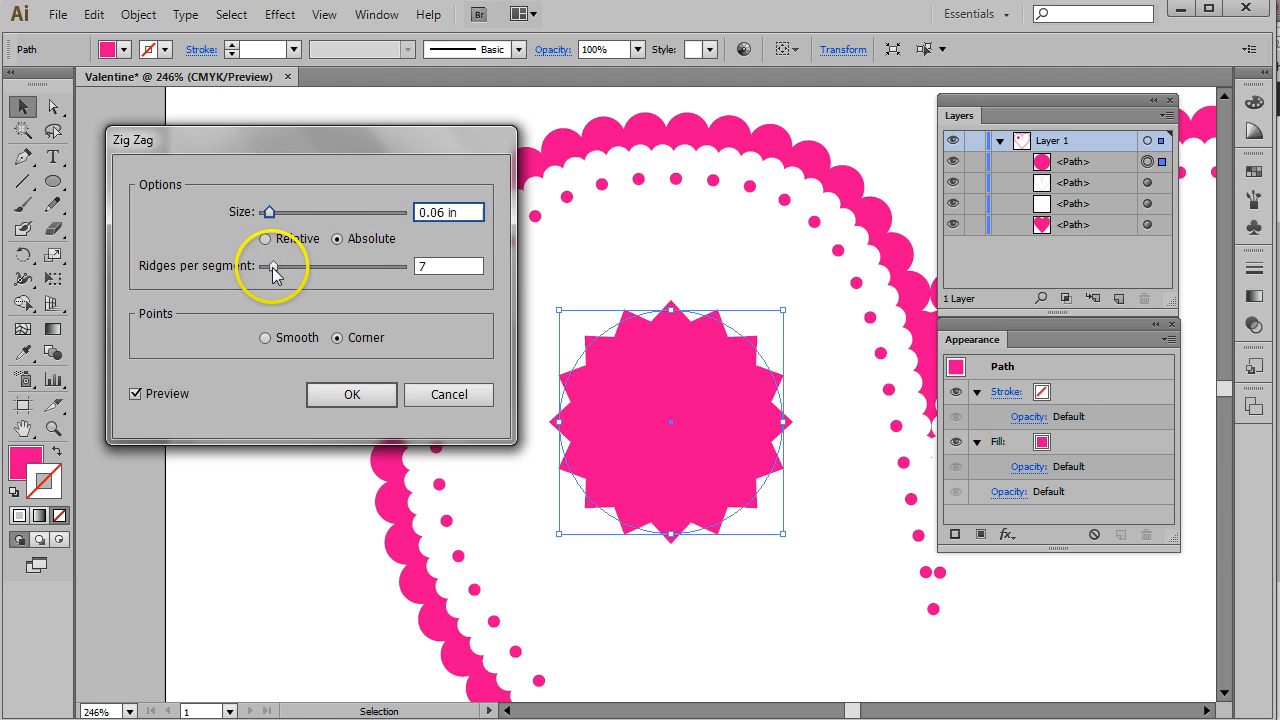
left_click_drag(272, 267, 267, 269)
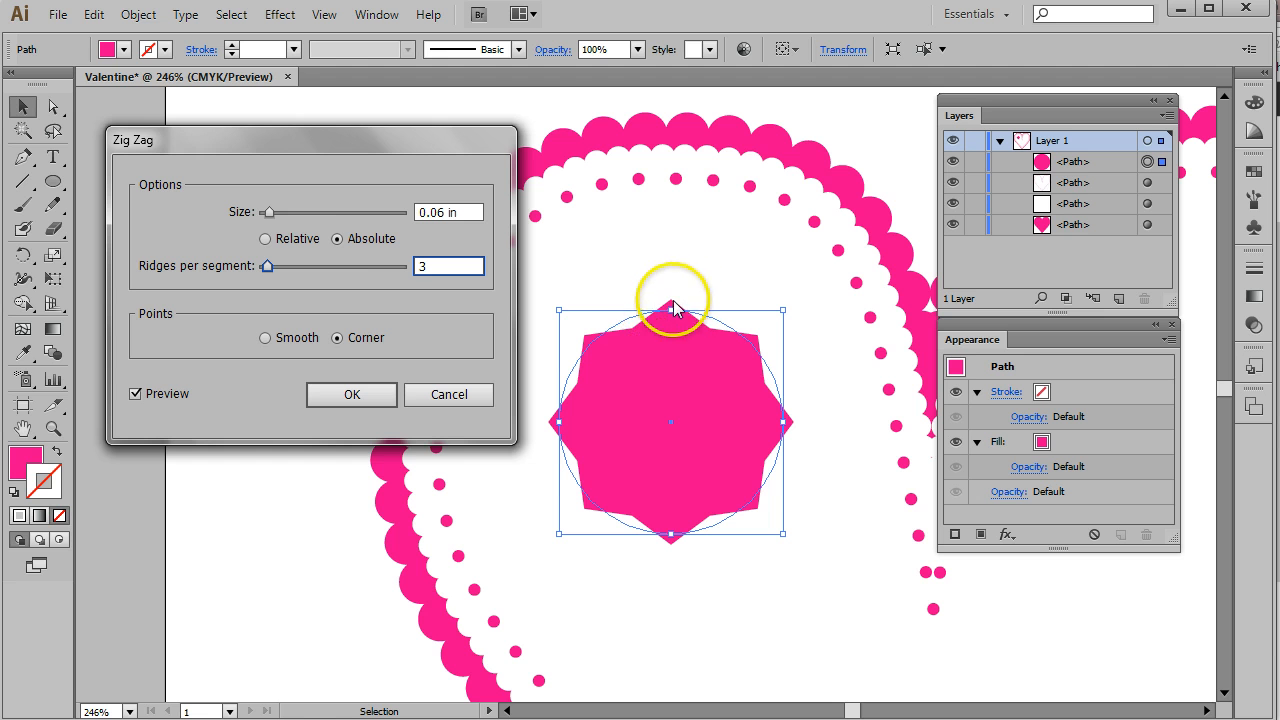
- Set Zig Zag to Smooth points, 0.08 in absolute size and 2 ridges per segment, and apply it
left_click(266, 338)
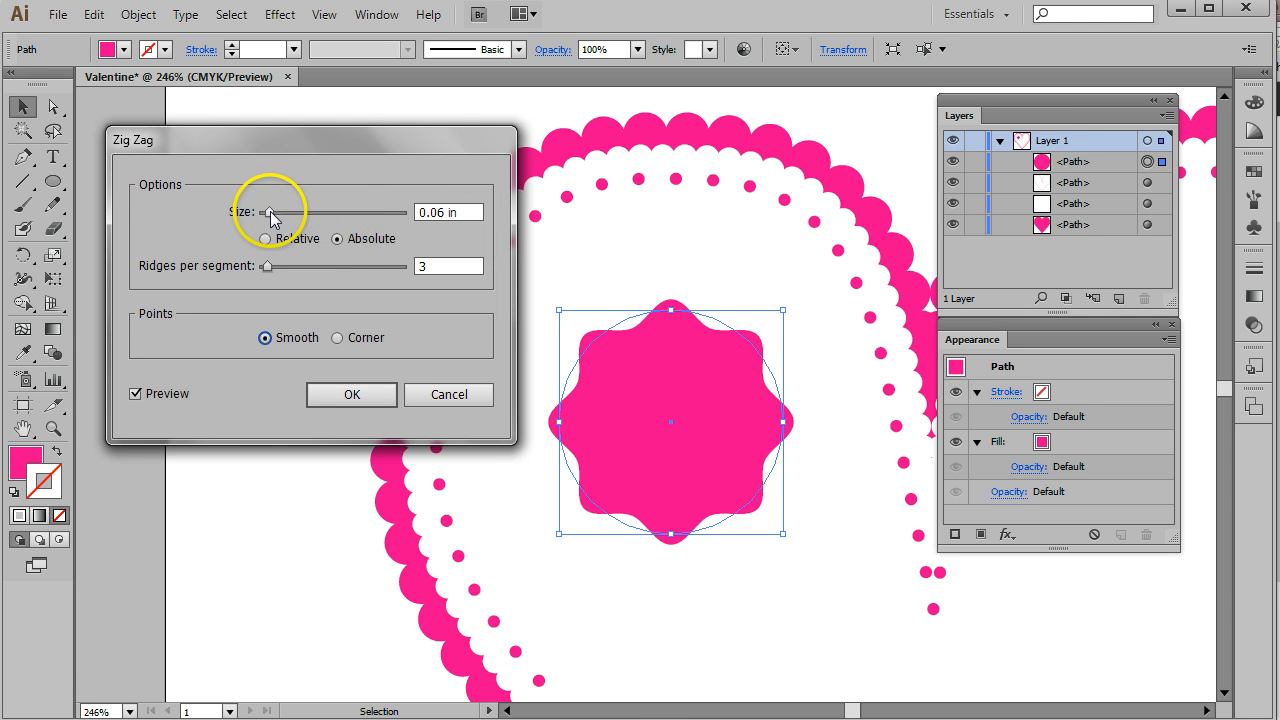
left_click_drag(270, 216, 280, 214)
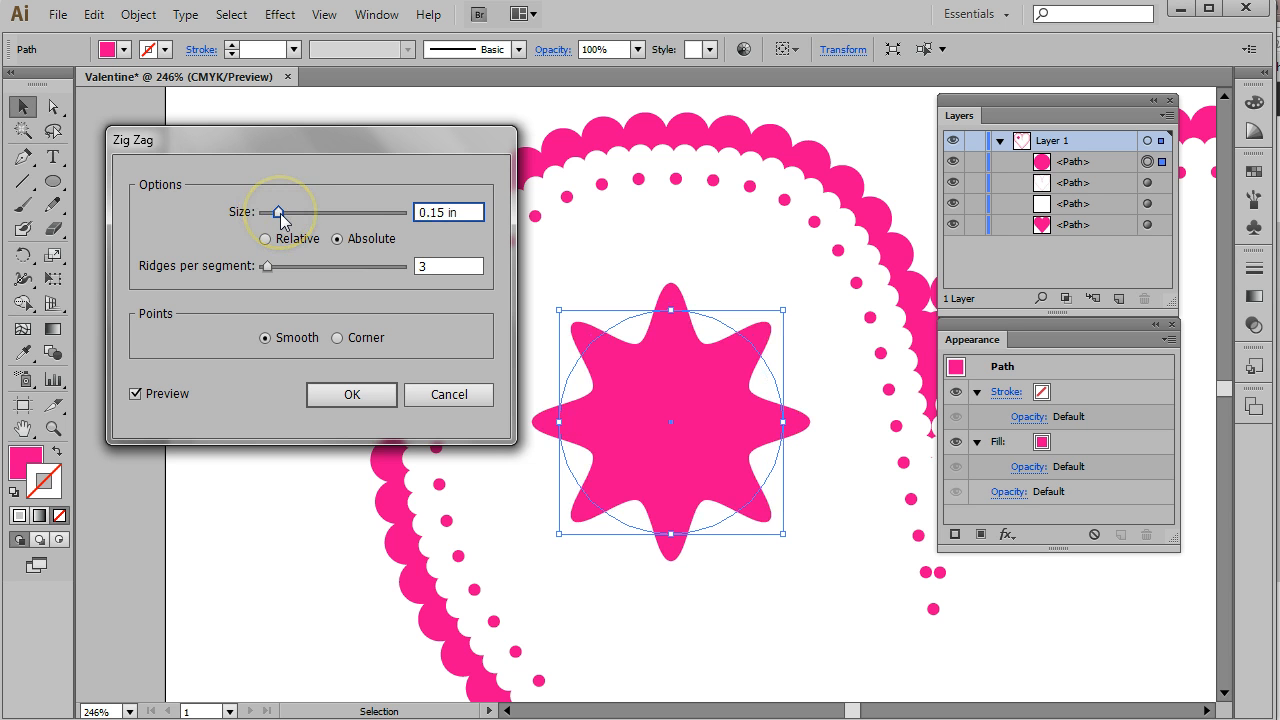
left_click(280, 214)
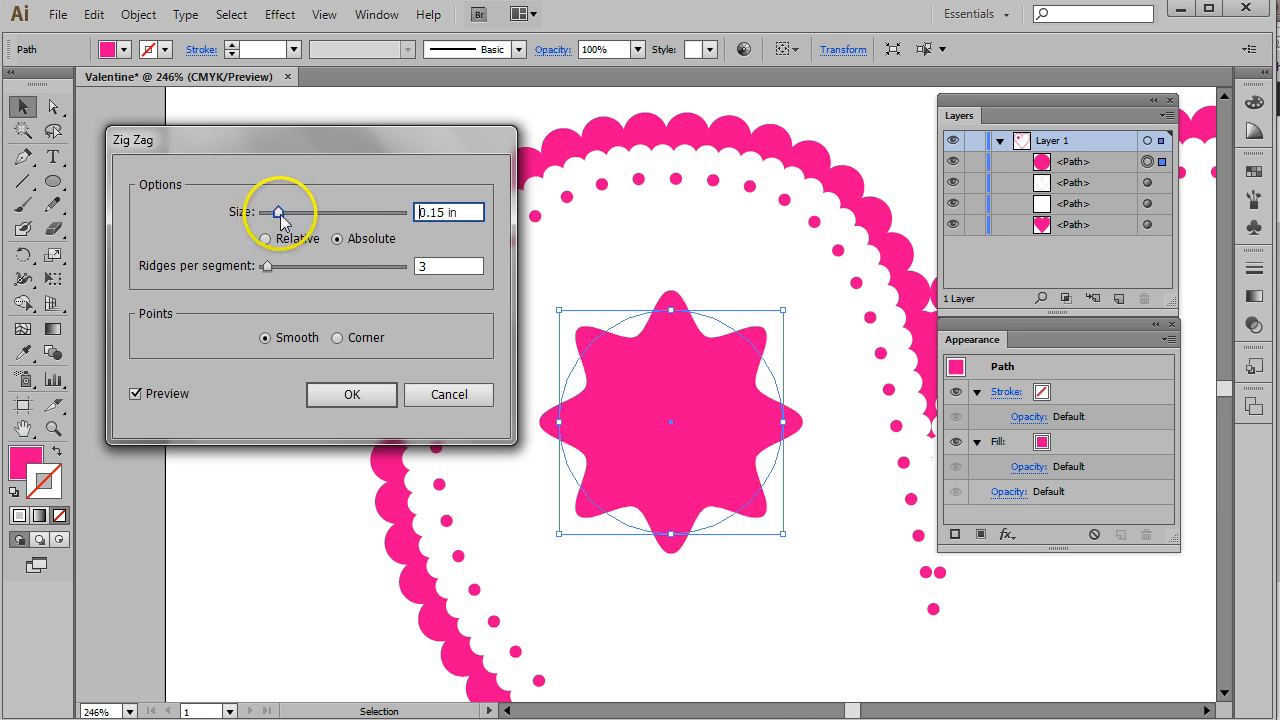
left_click_drag(282, 218, 270, 212)
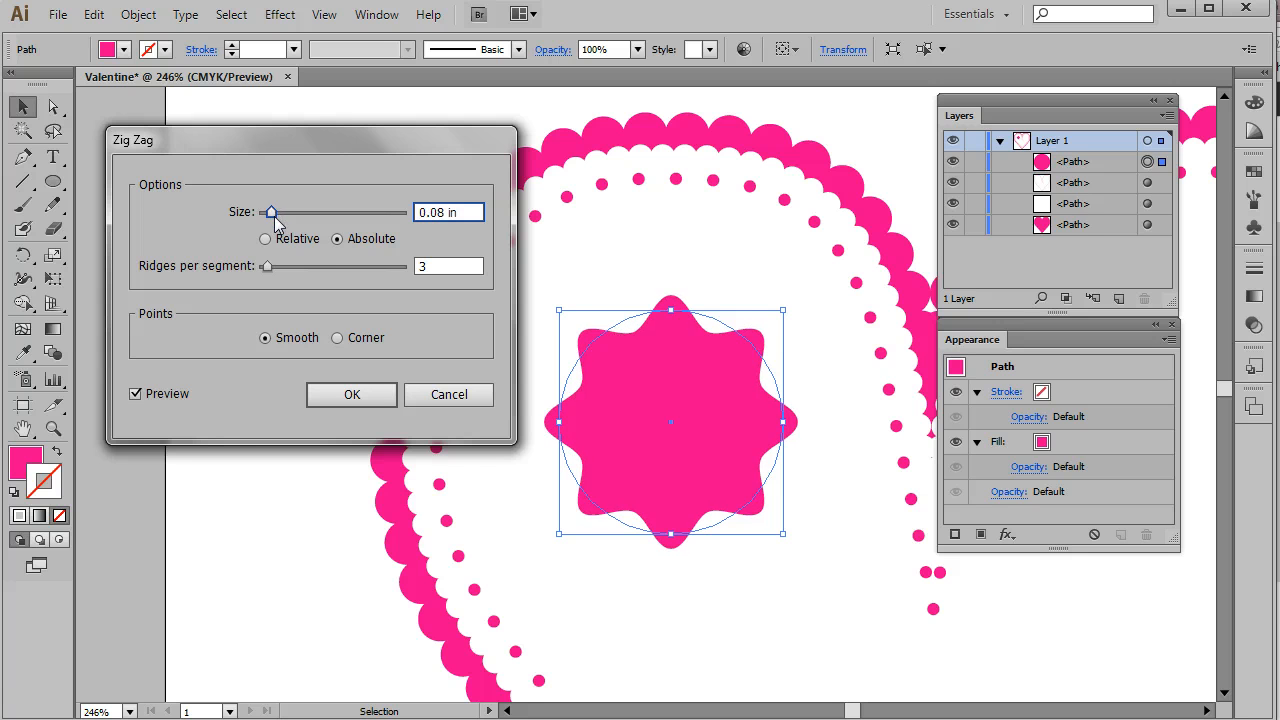
left_click_drag(267, 268, 265, 268)
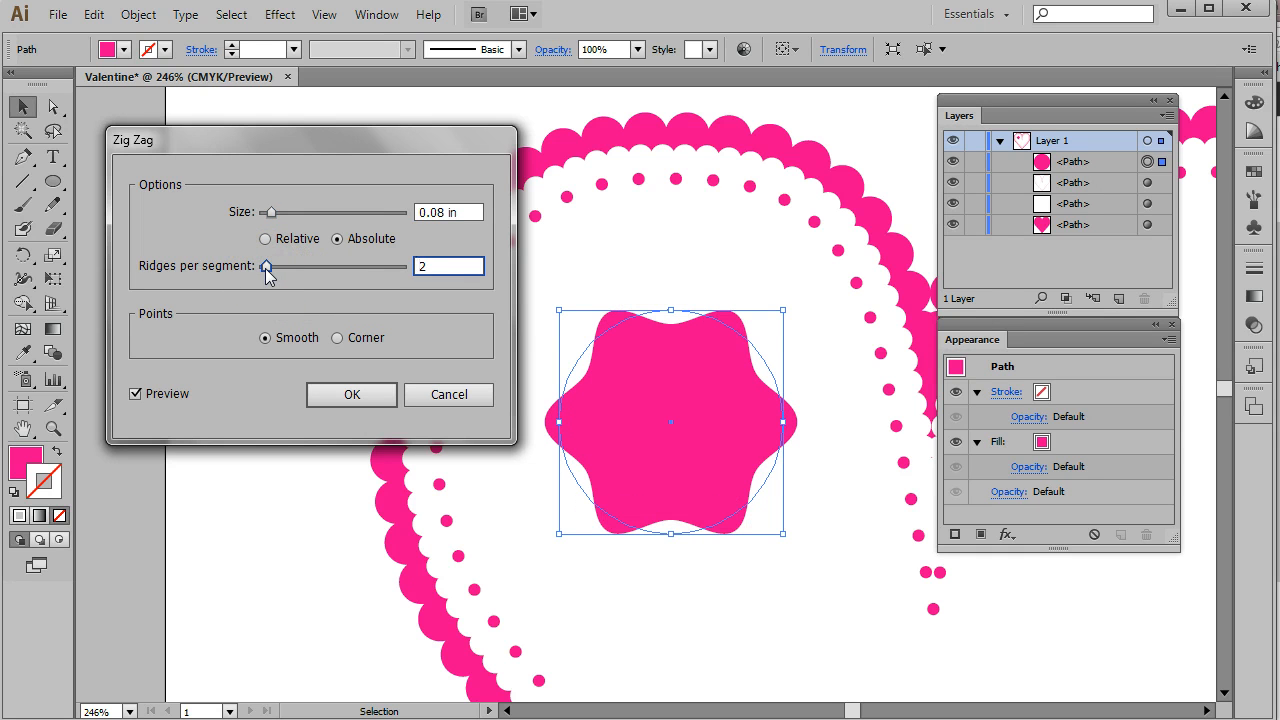
left_click(348, 396)
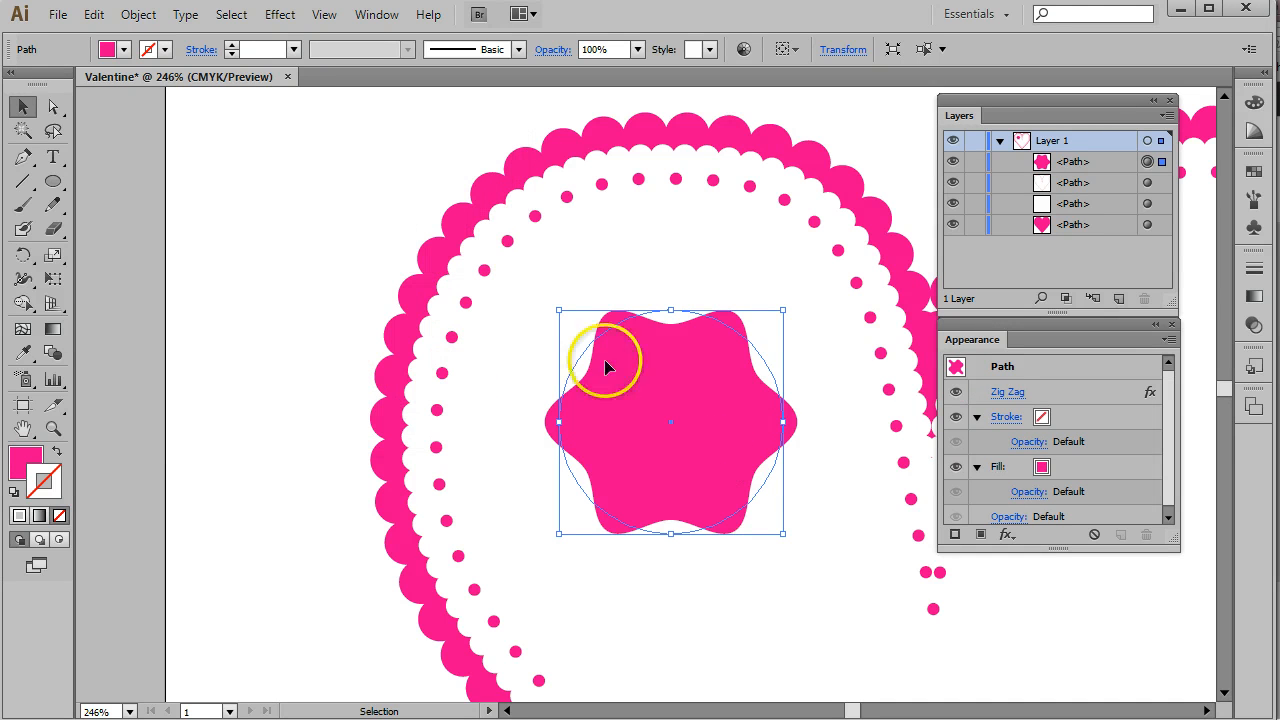
- Expand the wavy shape's appearance and create an inner offset path of -0.125 in
left_click(125, 18)
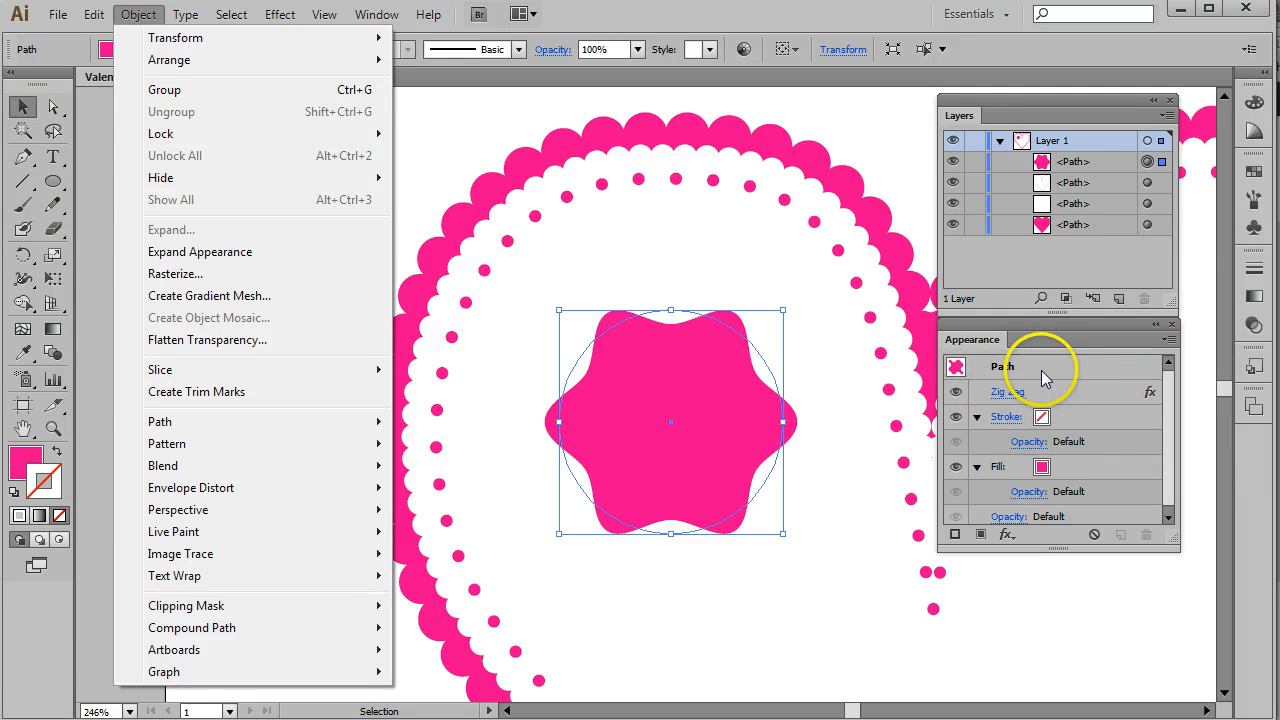
left_click(177, 257)
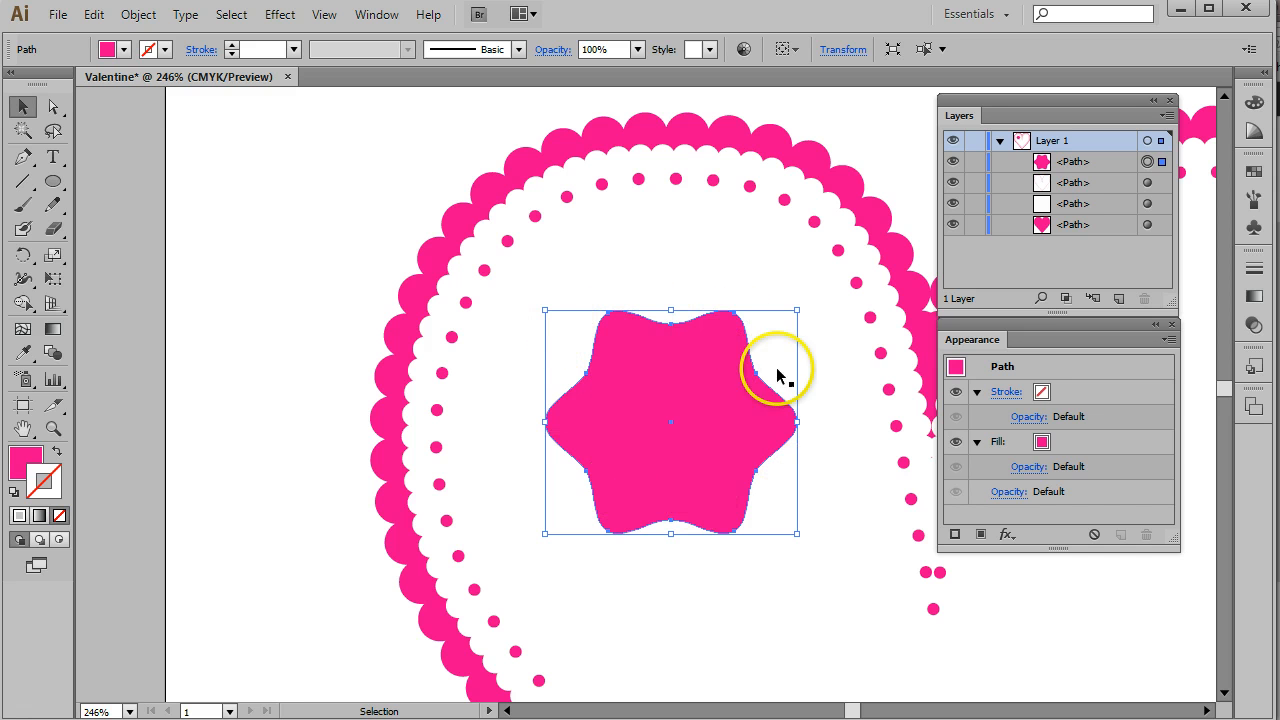
left_click(130, 17)
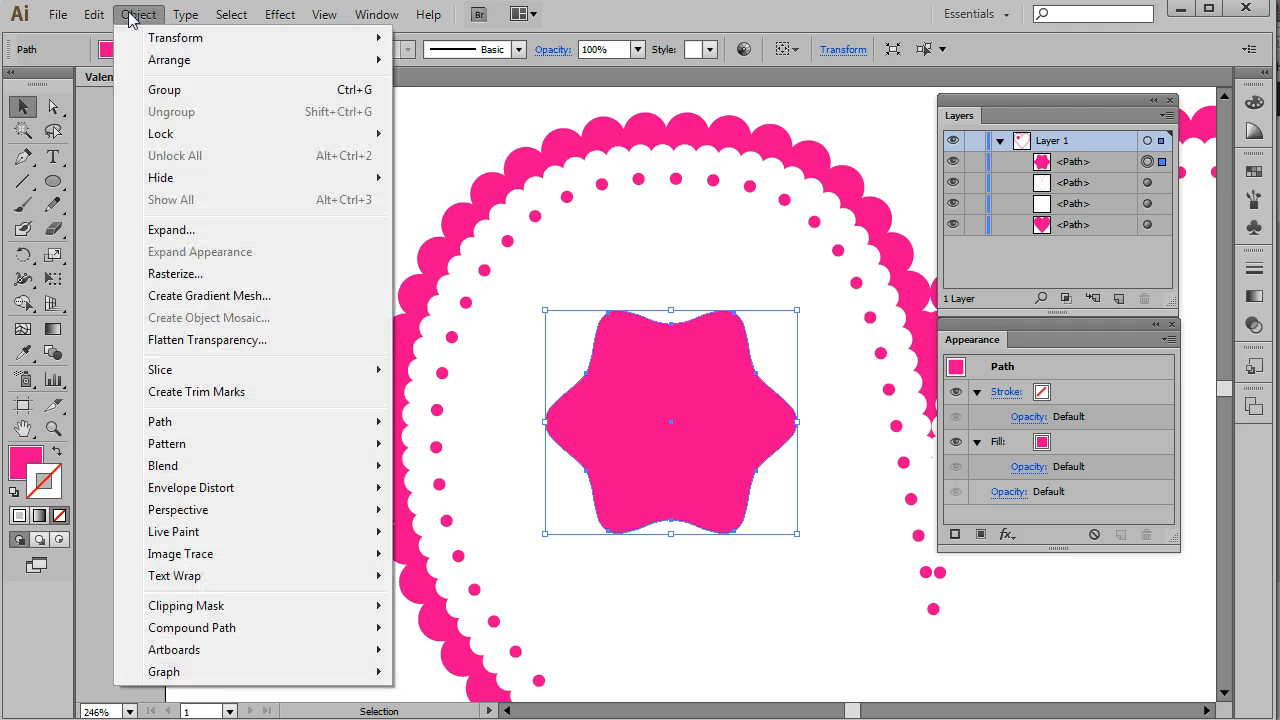
left_click(166, 432)
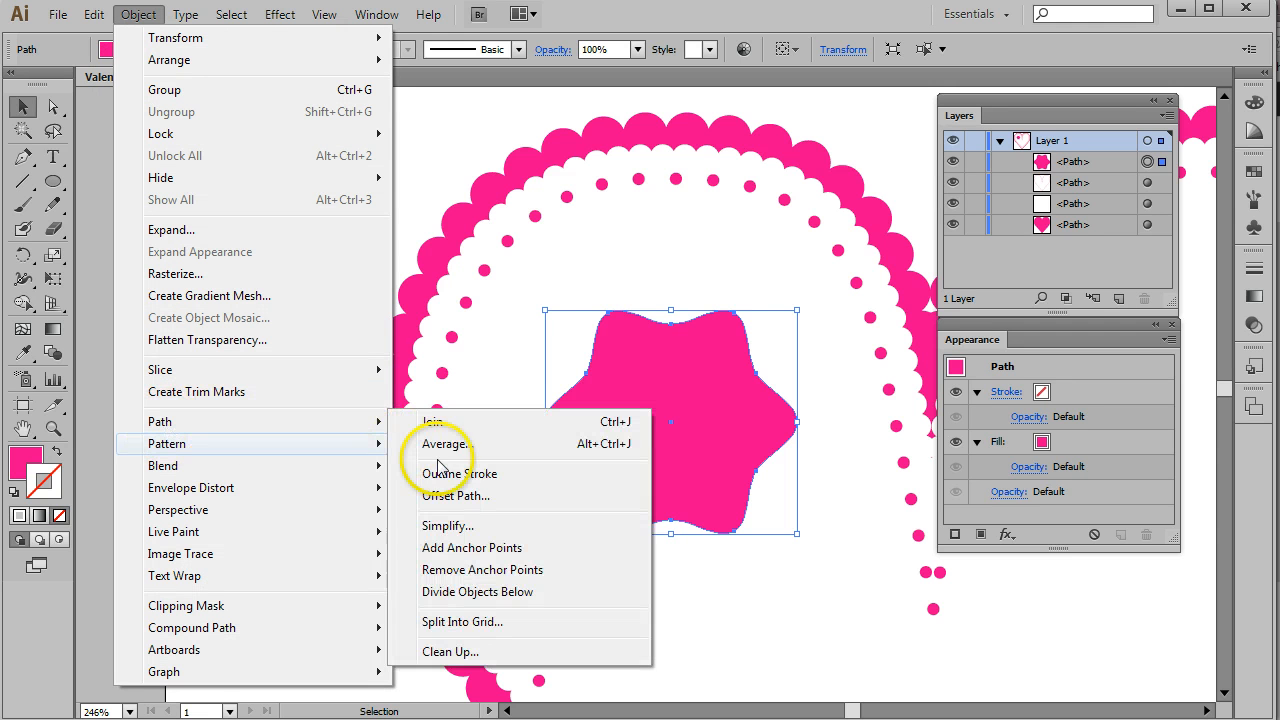
left_click(443, 498)
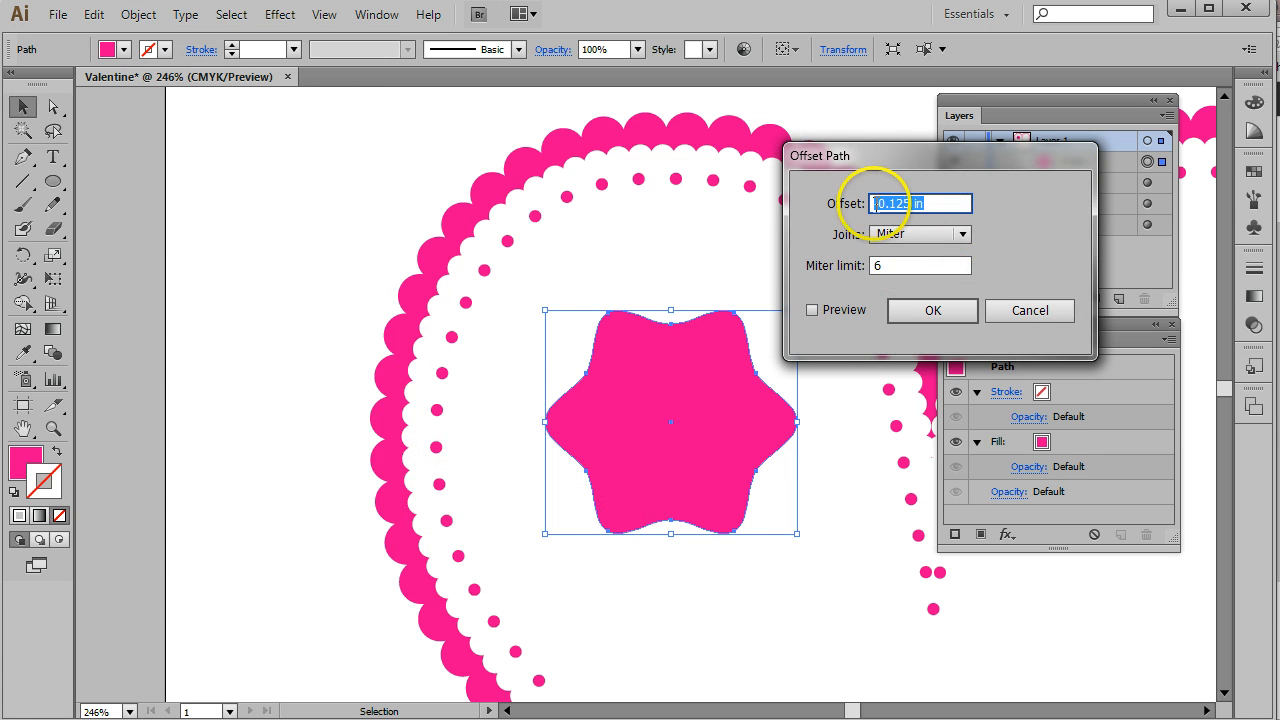
left_click(812, 310)
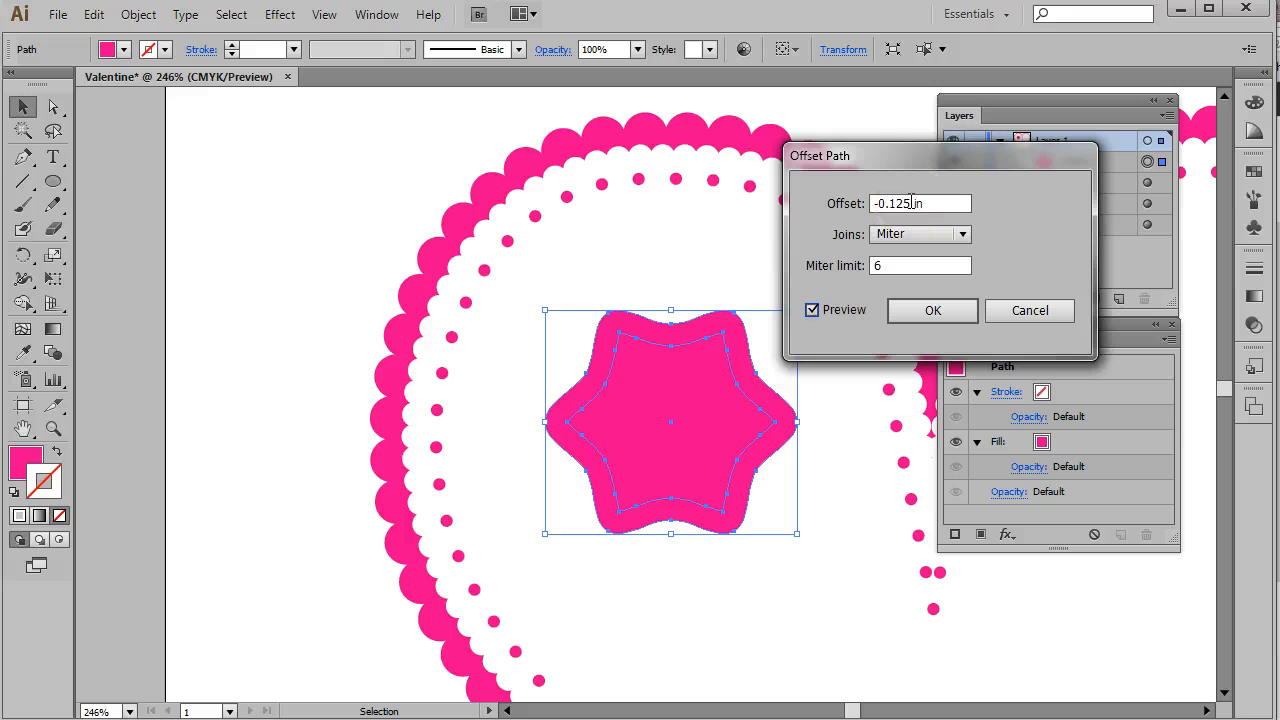
left_click_drag(911, 203, 899, 204)
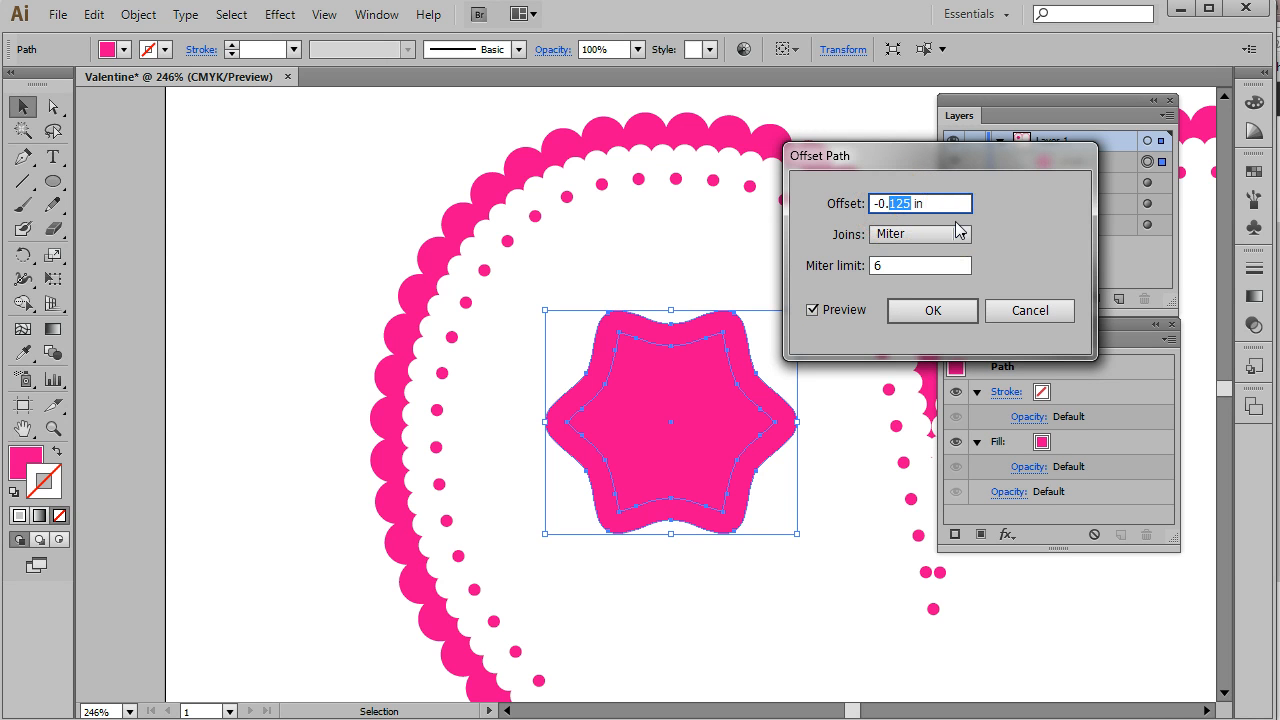
left_click(953, 314)
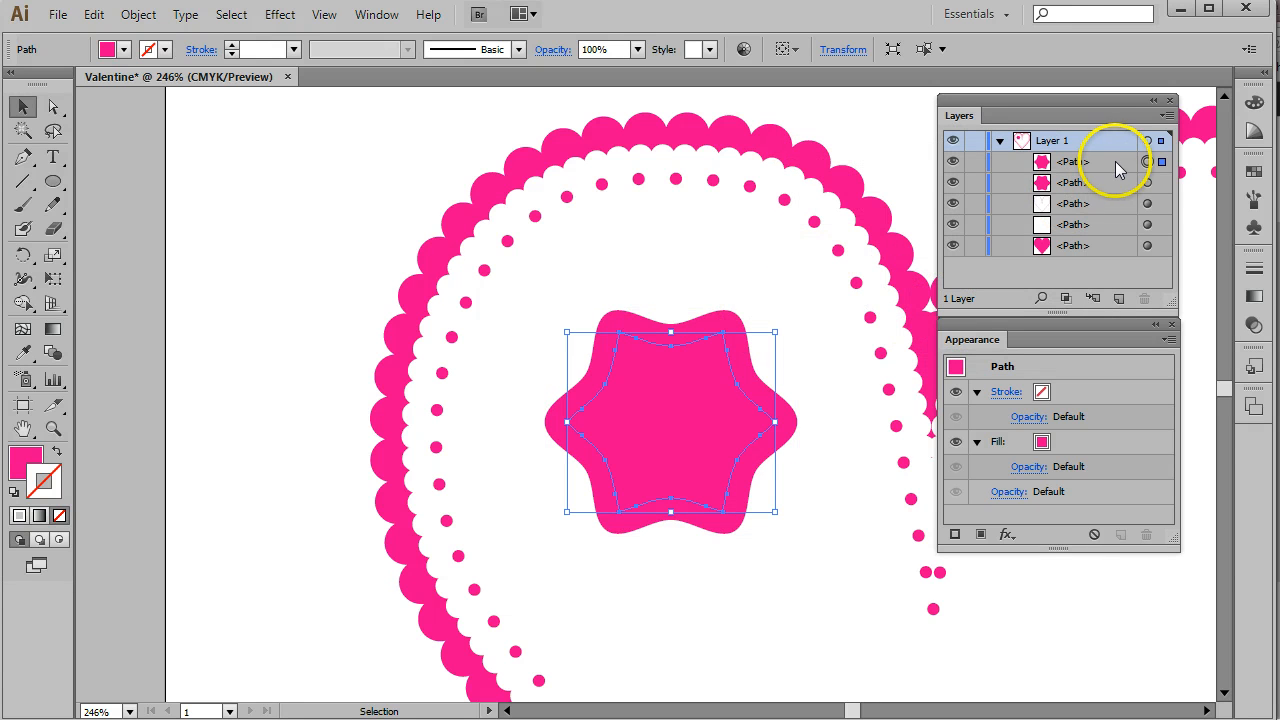
- Give the offset path a white stroke with a 2 pt weight
left_click(163, 50)
left_click(38, 84)
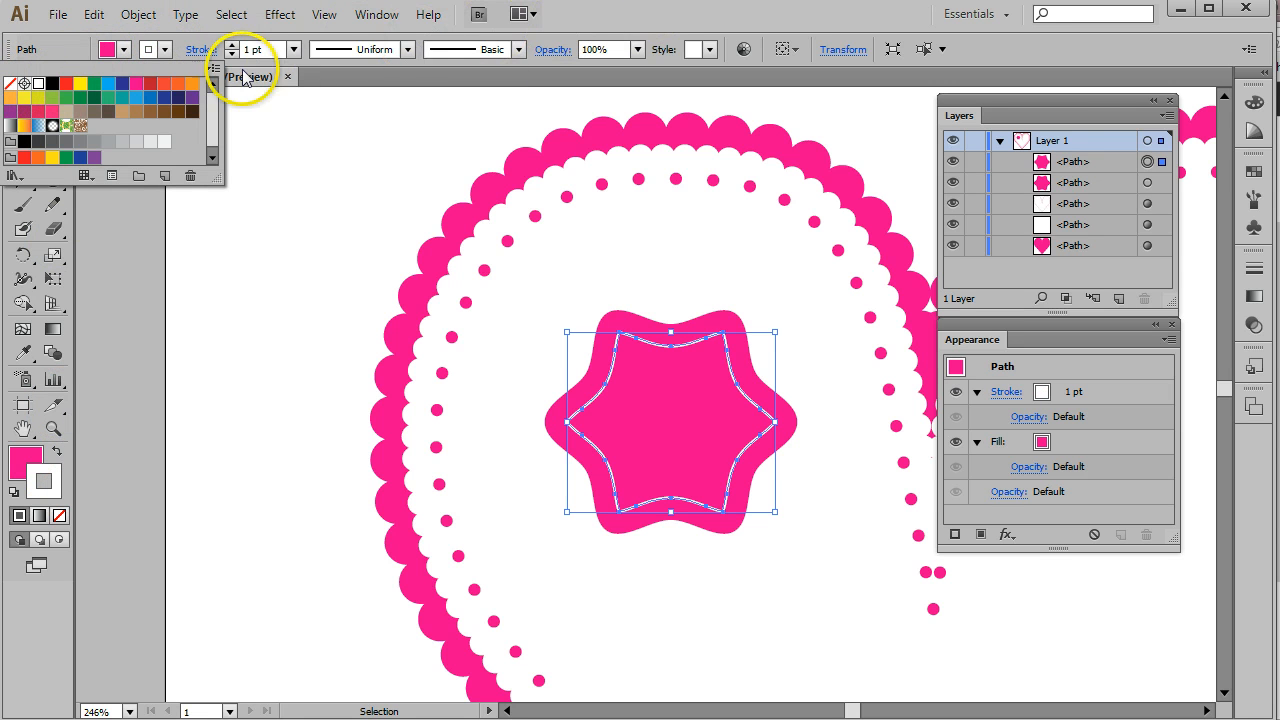
left_click(294, 50)
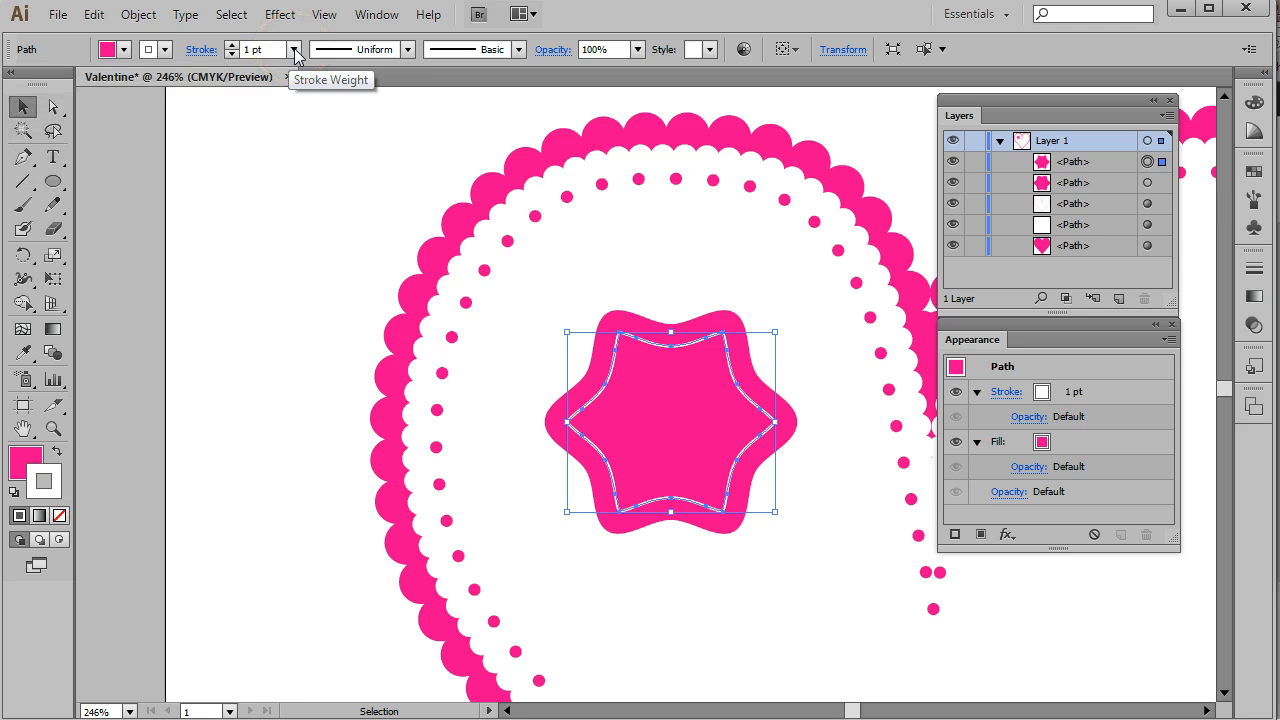
left_click(294, 50)
left_click(314, 156)
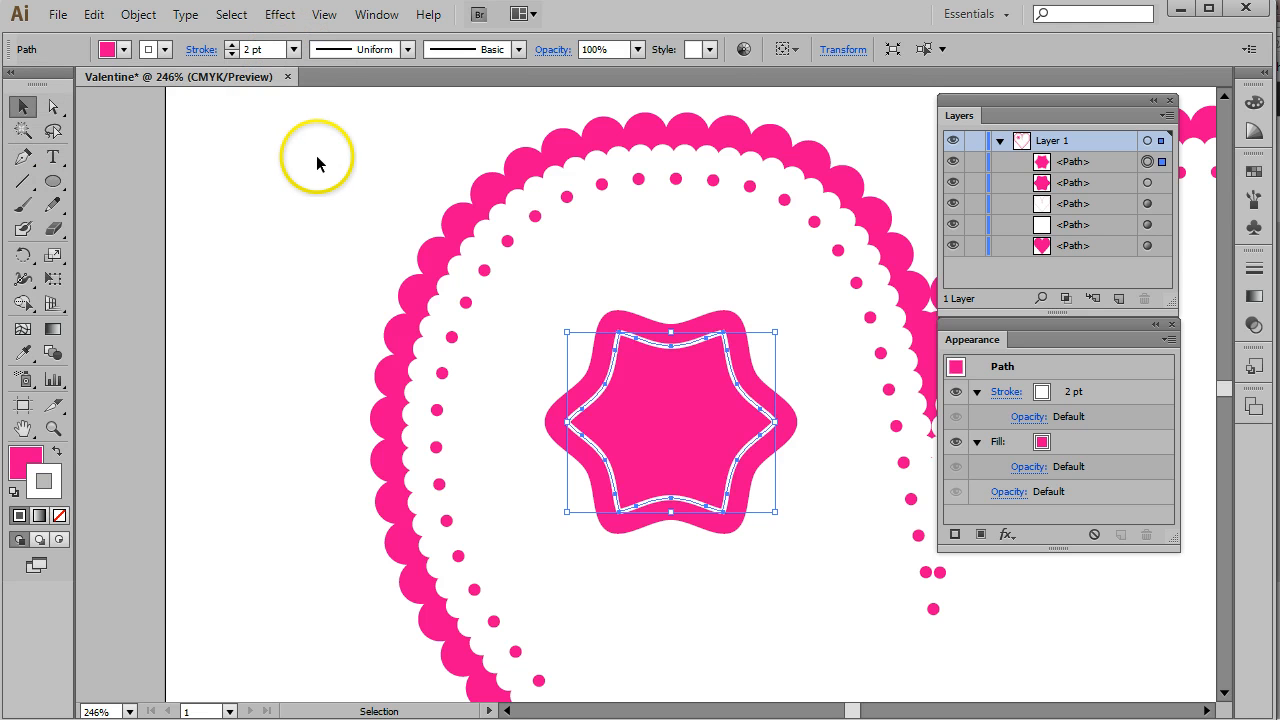
- Inspect the appearance attributes of the dotted path and the white offset path
left_click(503, 296)
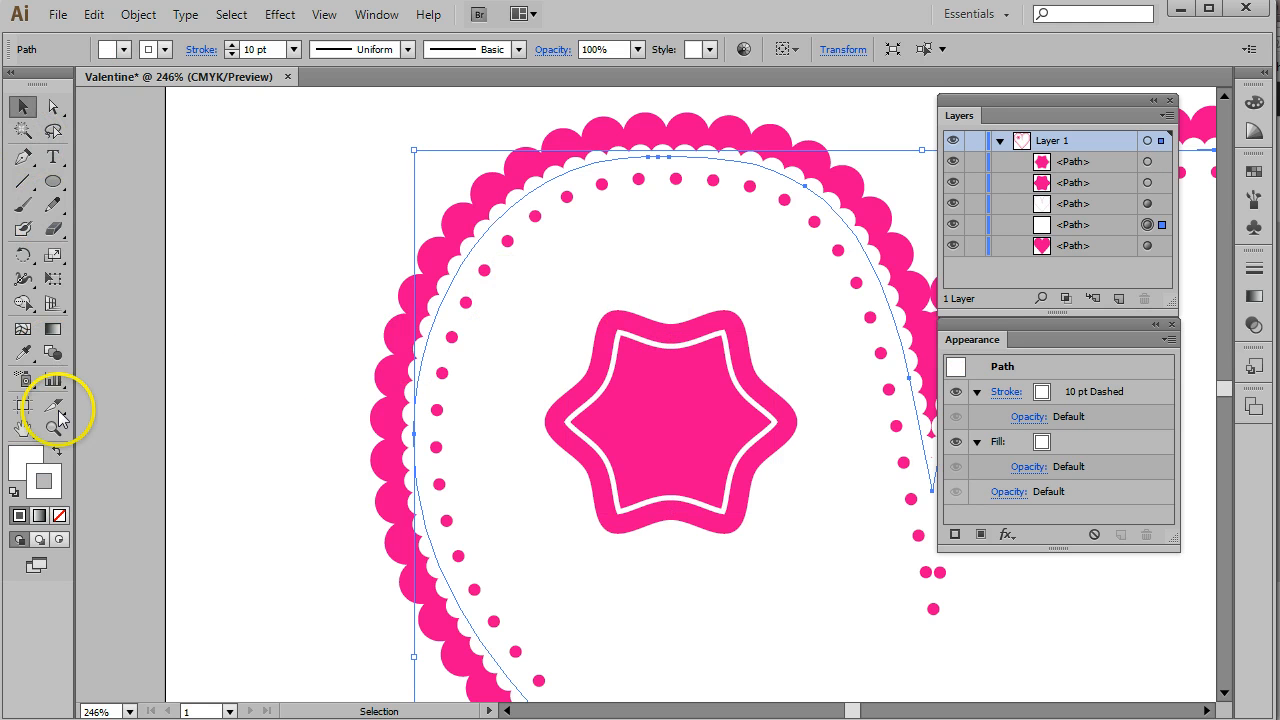
left_click(227, 160)
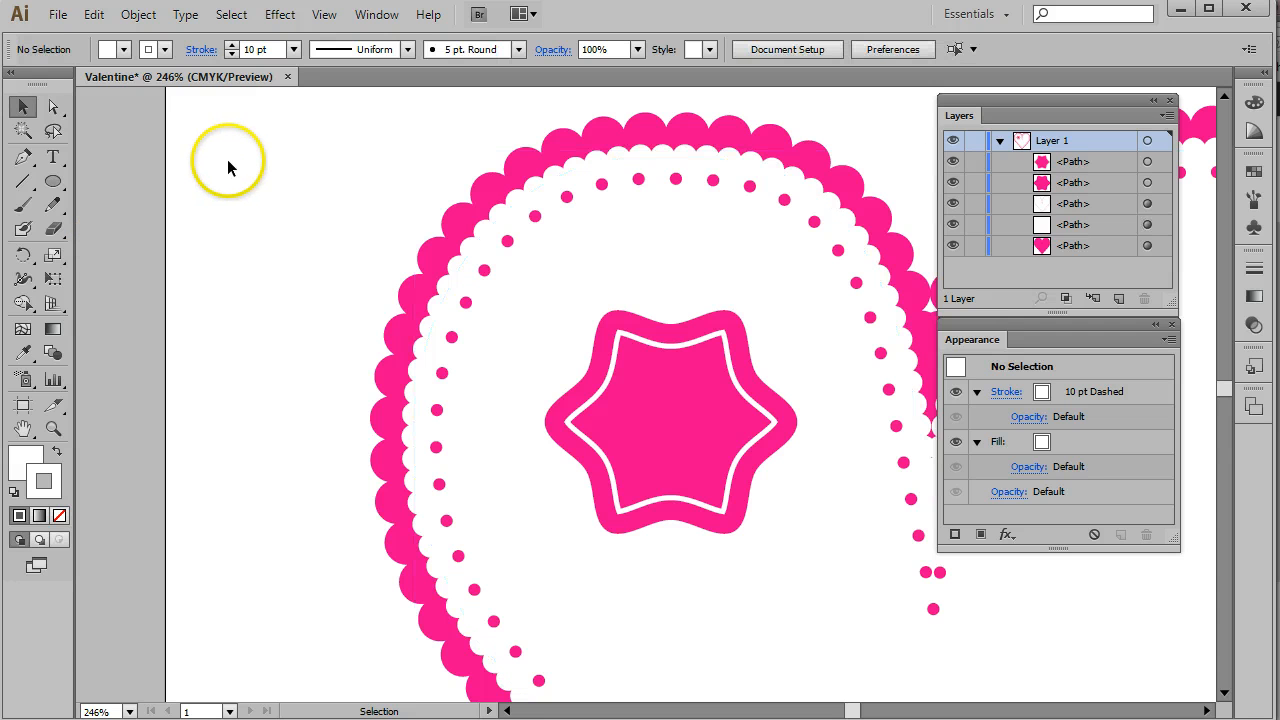
left_click(1147, 161)
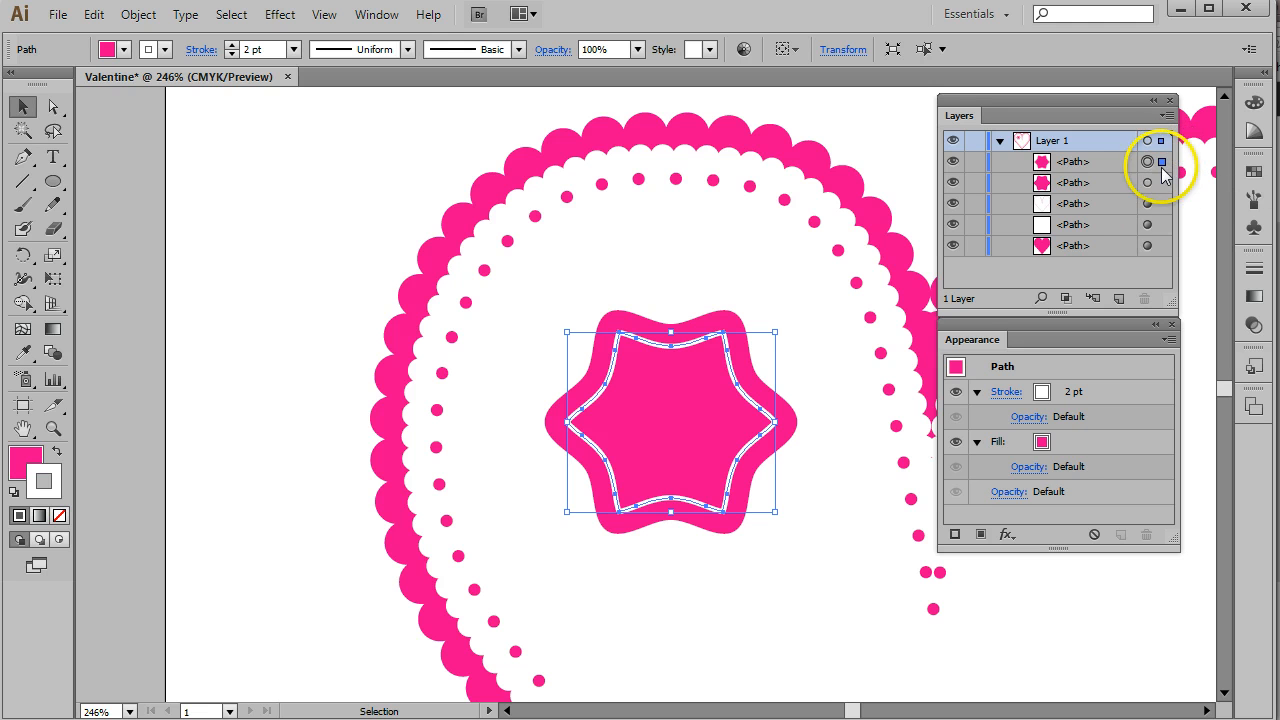
left_click(217, 166)
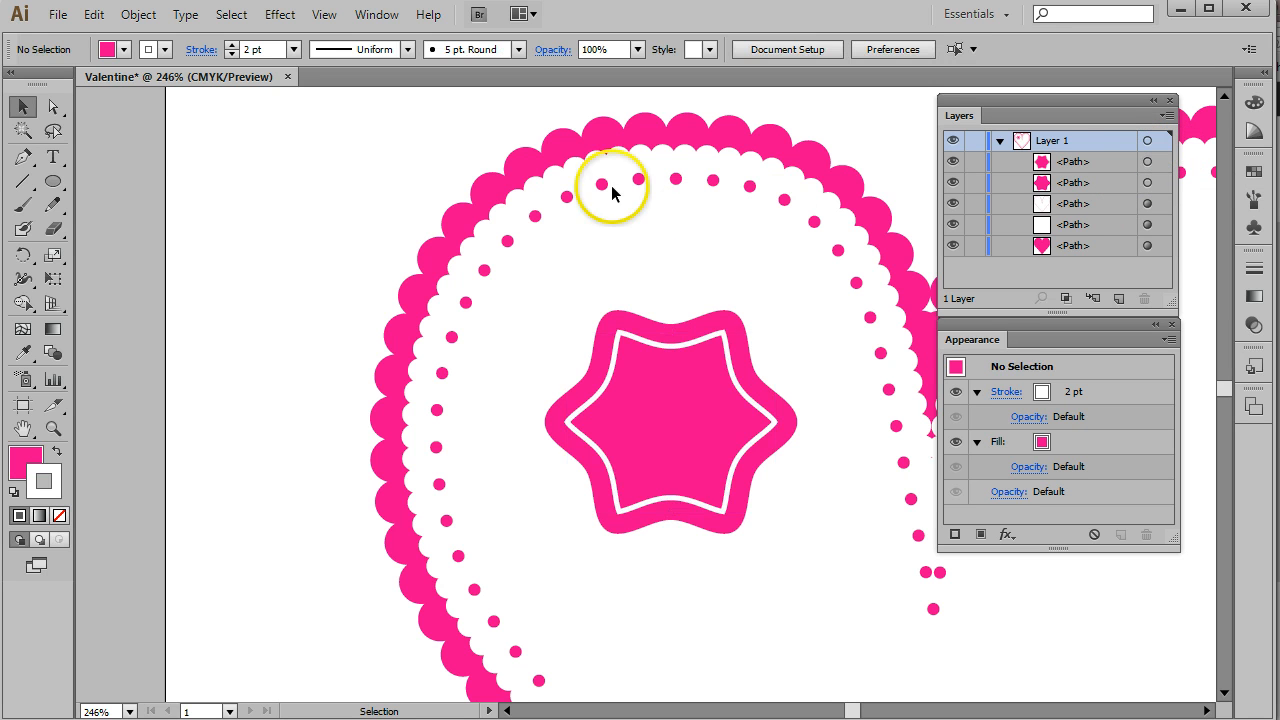
- Draw a circle with white fill and no stroke, centred inside the wavy star shape
left_click(53, 182)
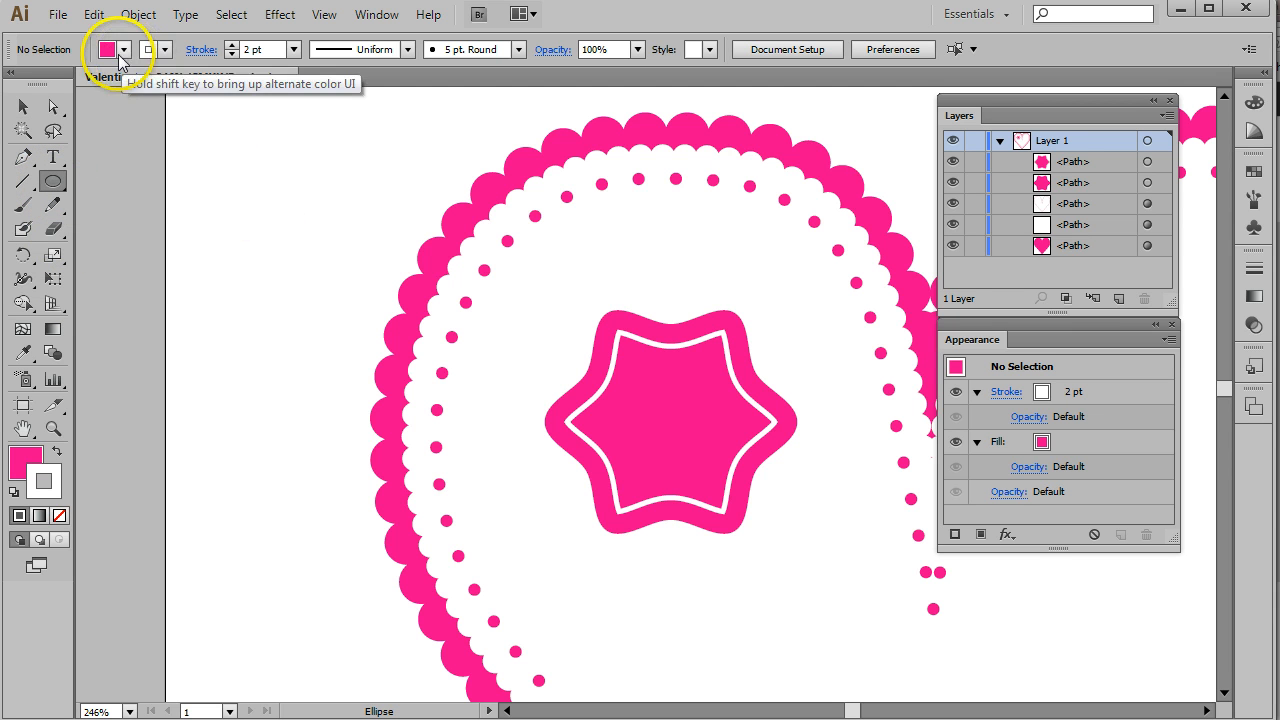
left_click(123, 49)
left_click(44, 83)
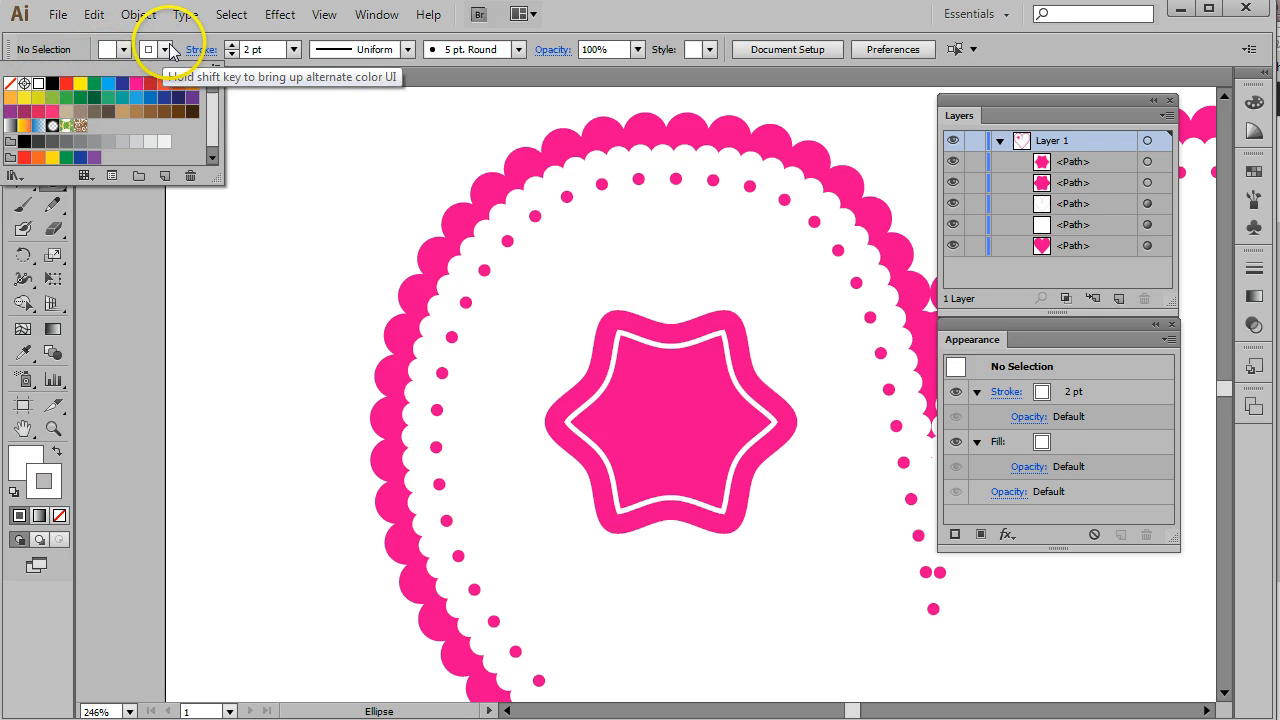
left_click(167, 51)
left_click(167, 51)
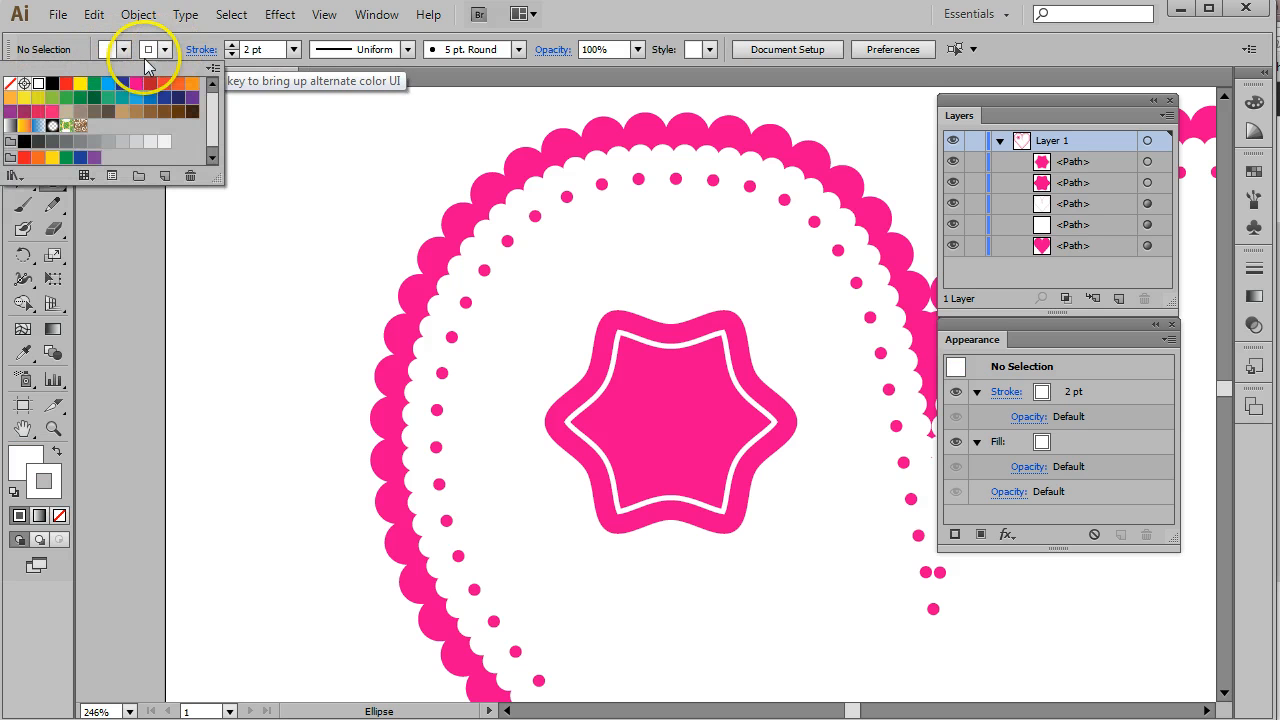
left_click(625, 22)
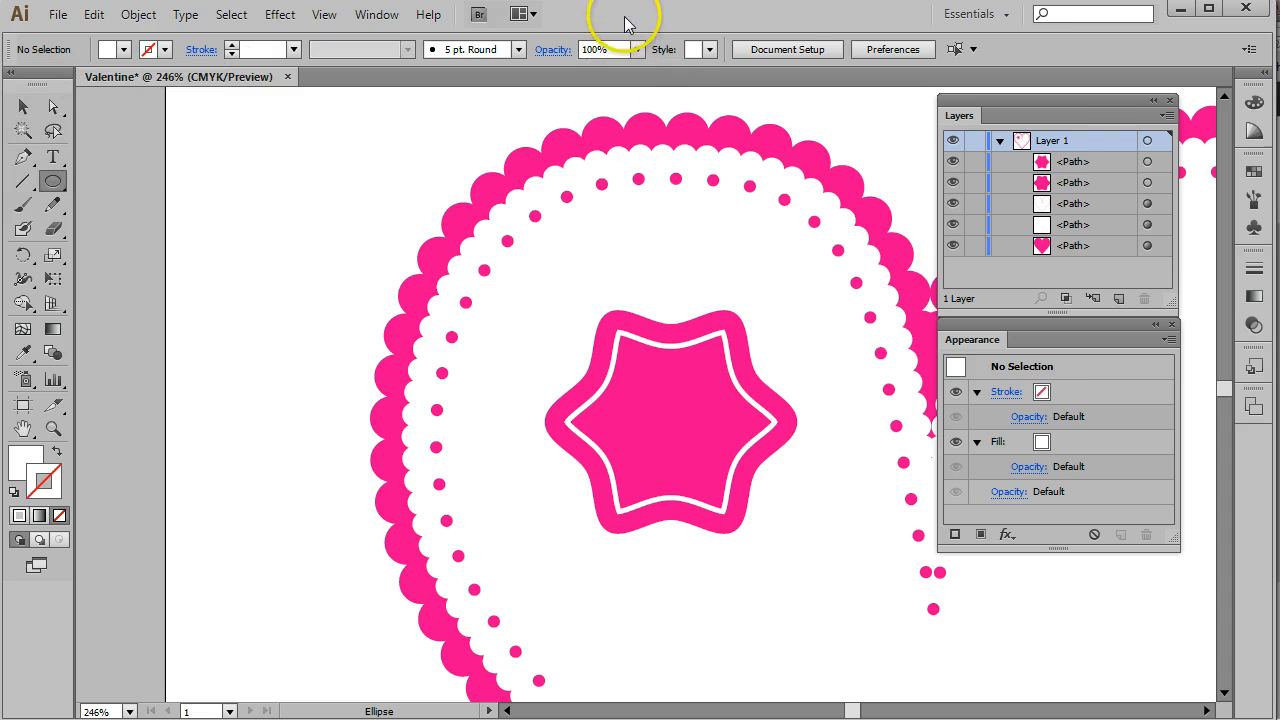
left_click_drag(628, 370, 689, 418)
left_click(24, 110)
key("Left")
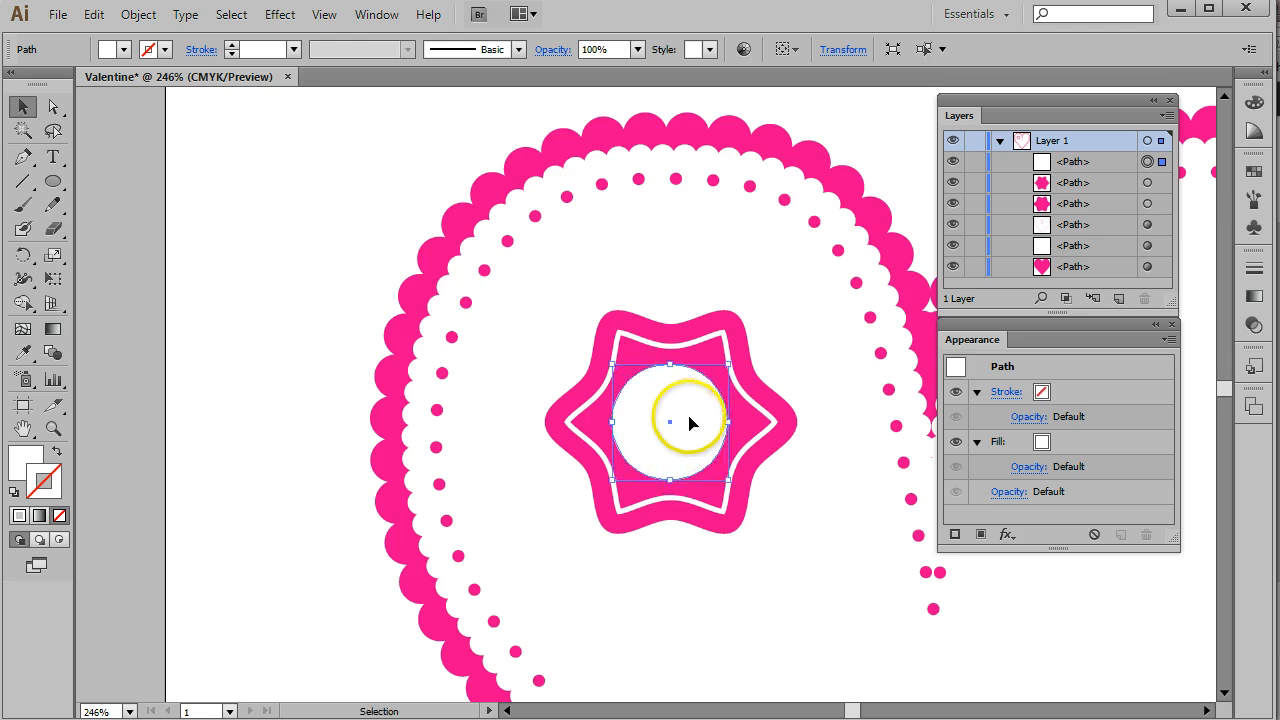
key("Up")
key("Right")
key("Down")
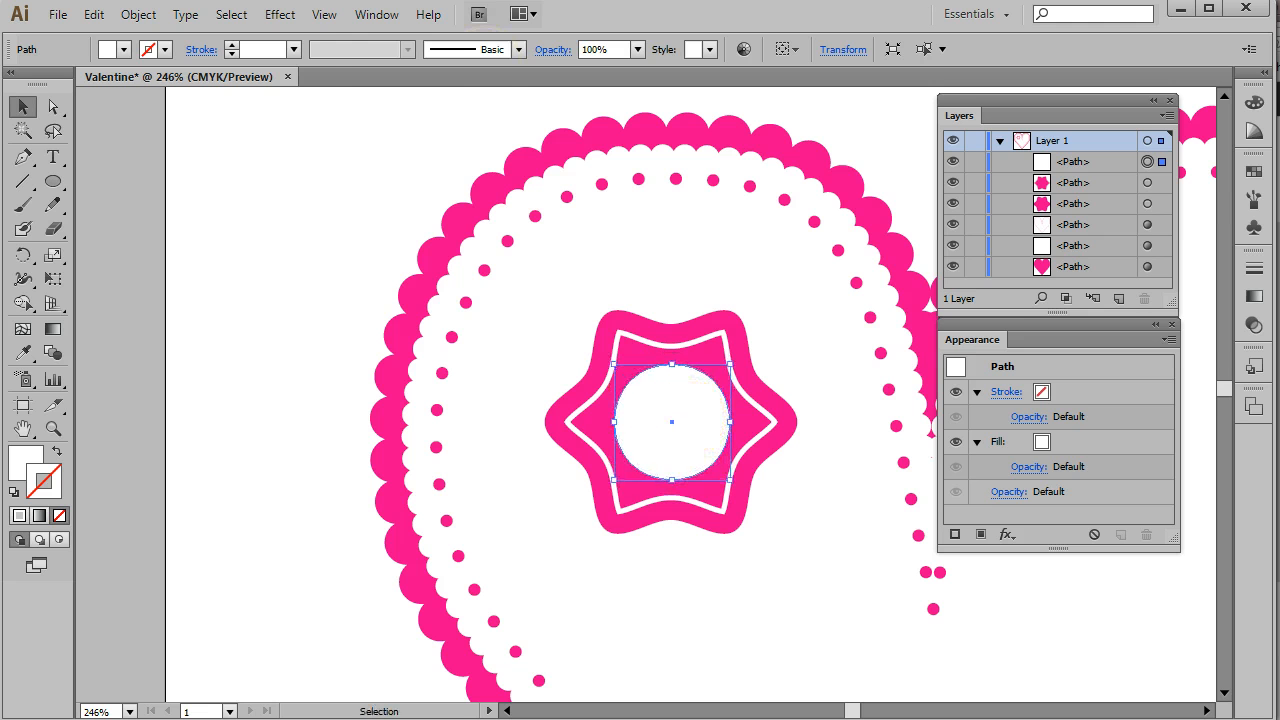
- Apply a Pucker & Bloat effect of 40% to the circle
left_click(280, 18)
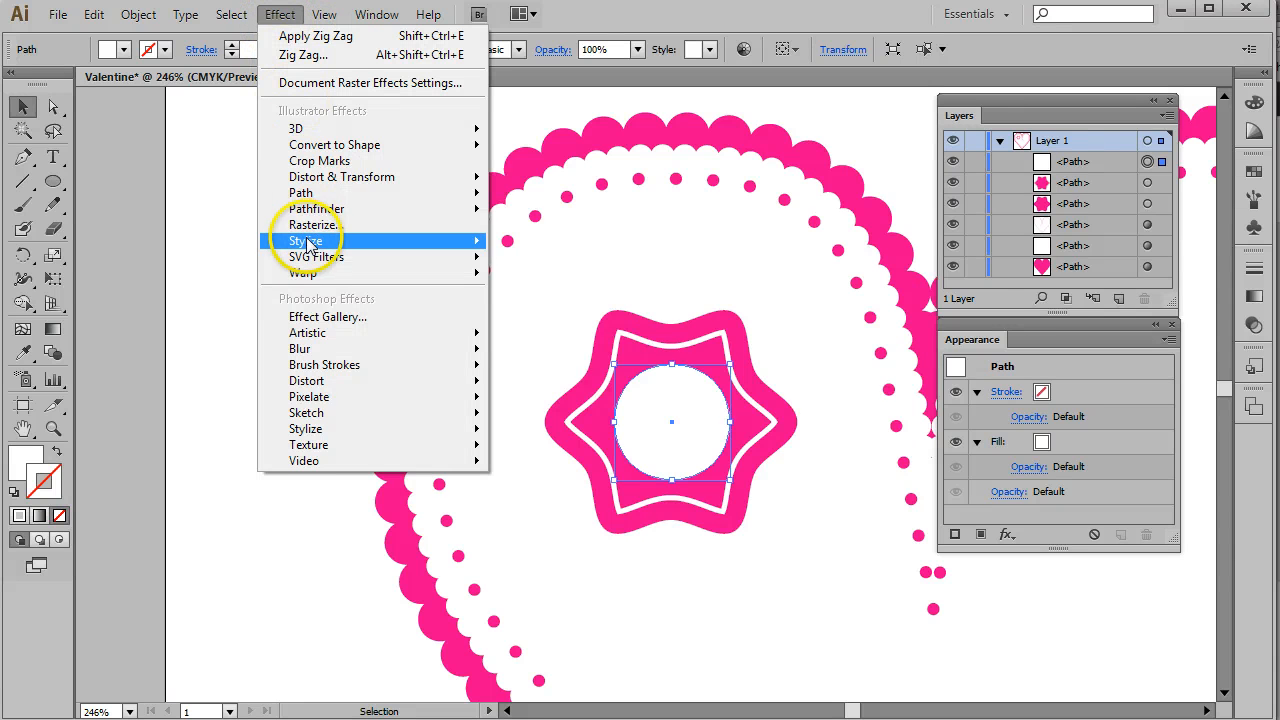
mouse_move(313, 184)
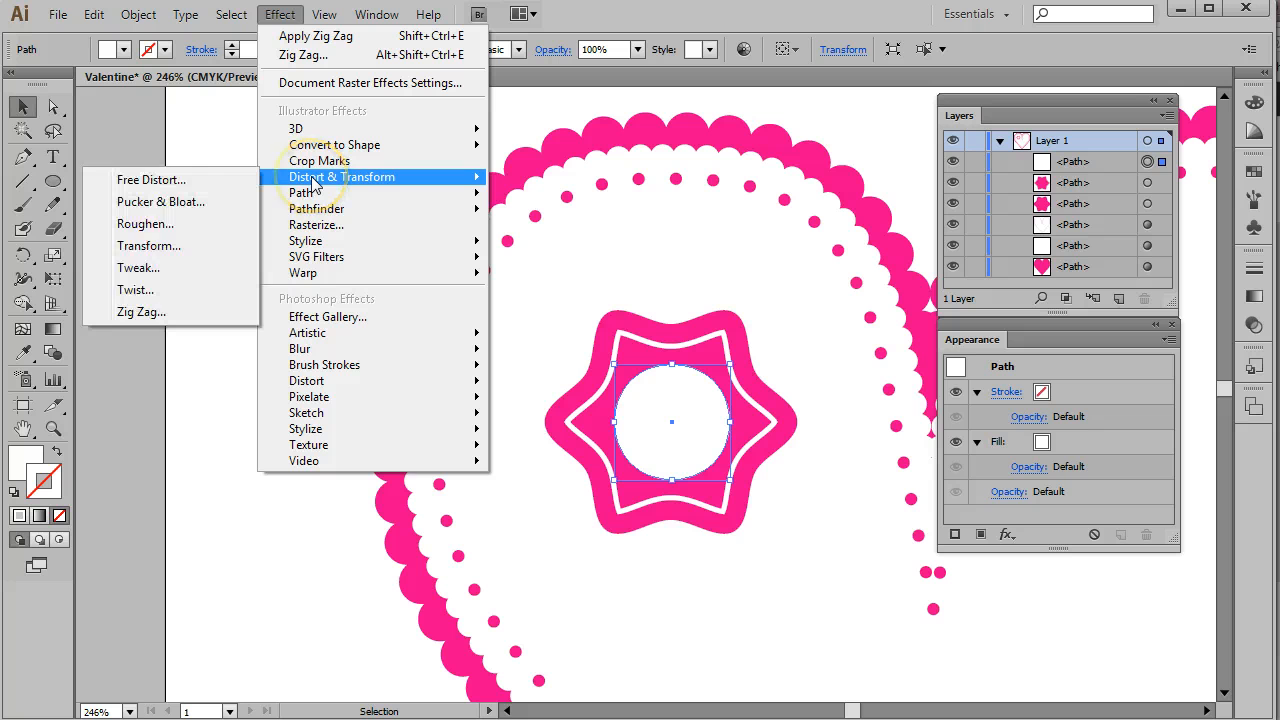
left_click(160, 202)
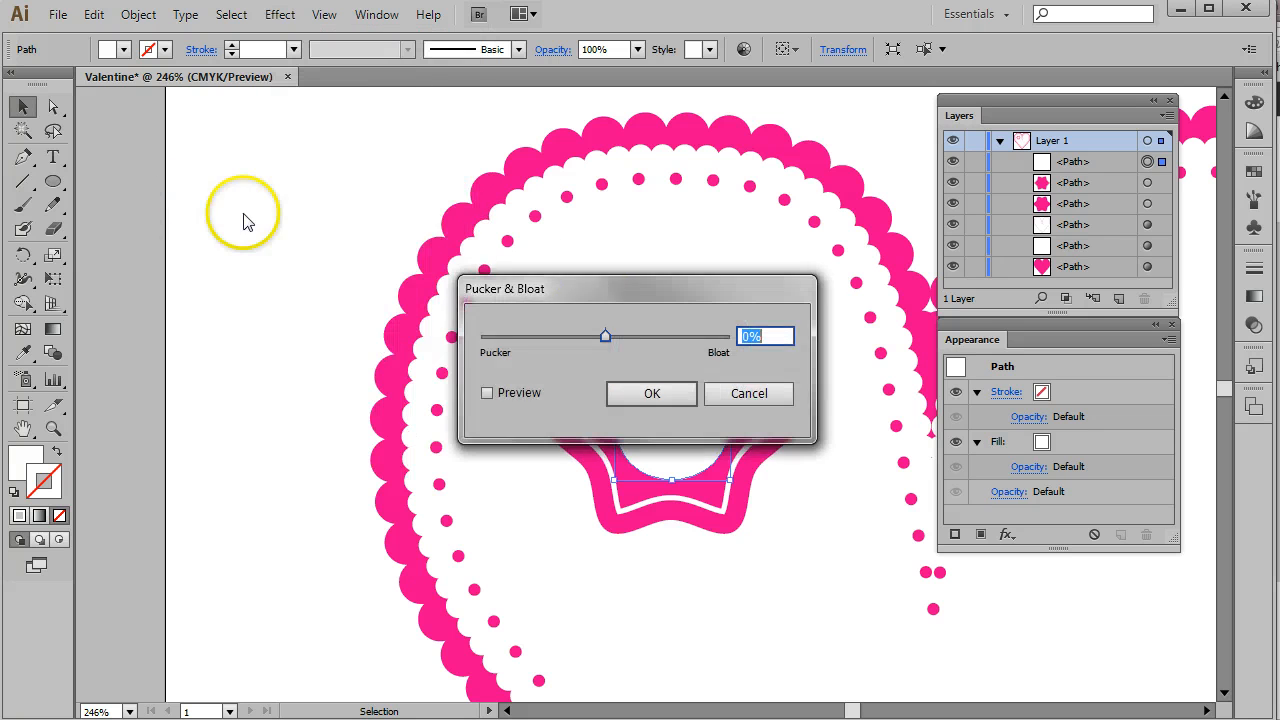
left_click_drag(586, 291, 347, 157)
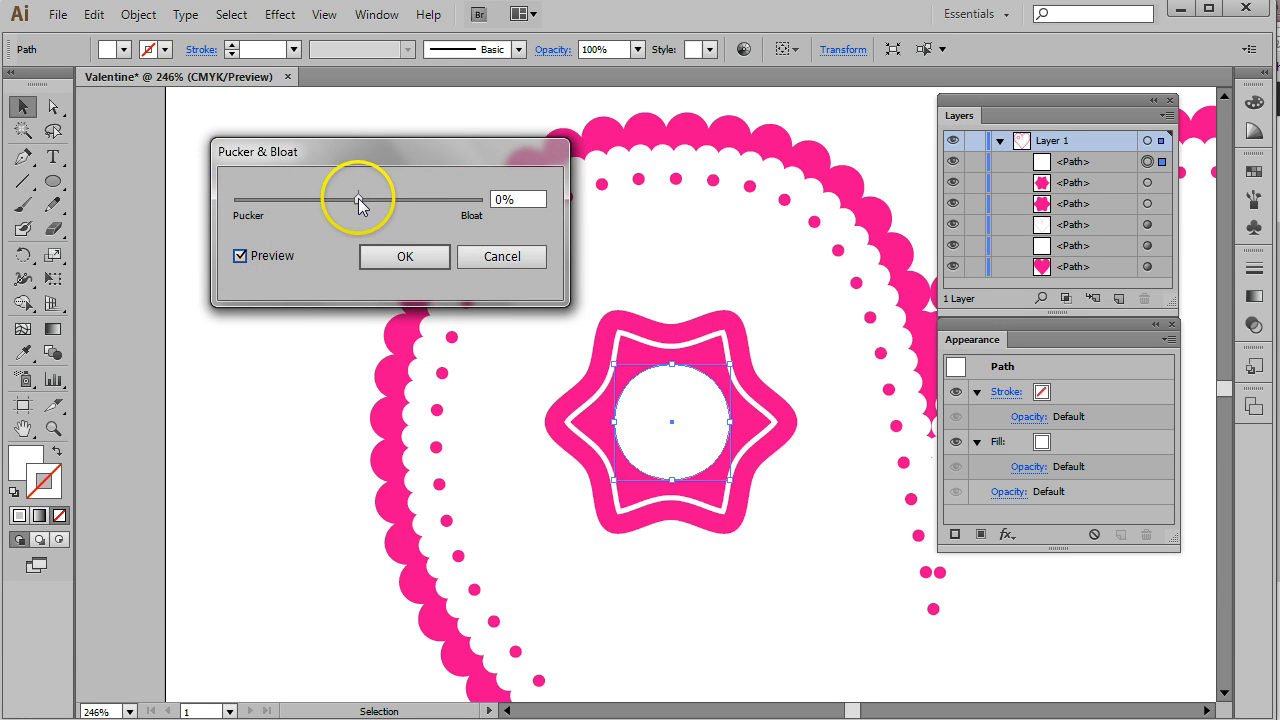
mouse_move(358, 198)
left_mouse_down()
mouse_move(343, 200)
mouse_move(378, 201)
left_mouse_up()
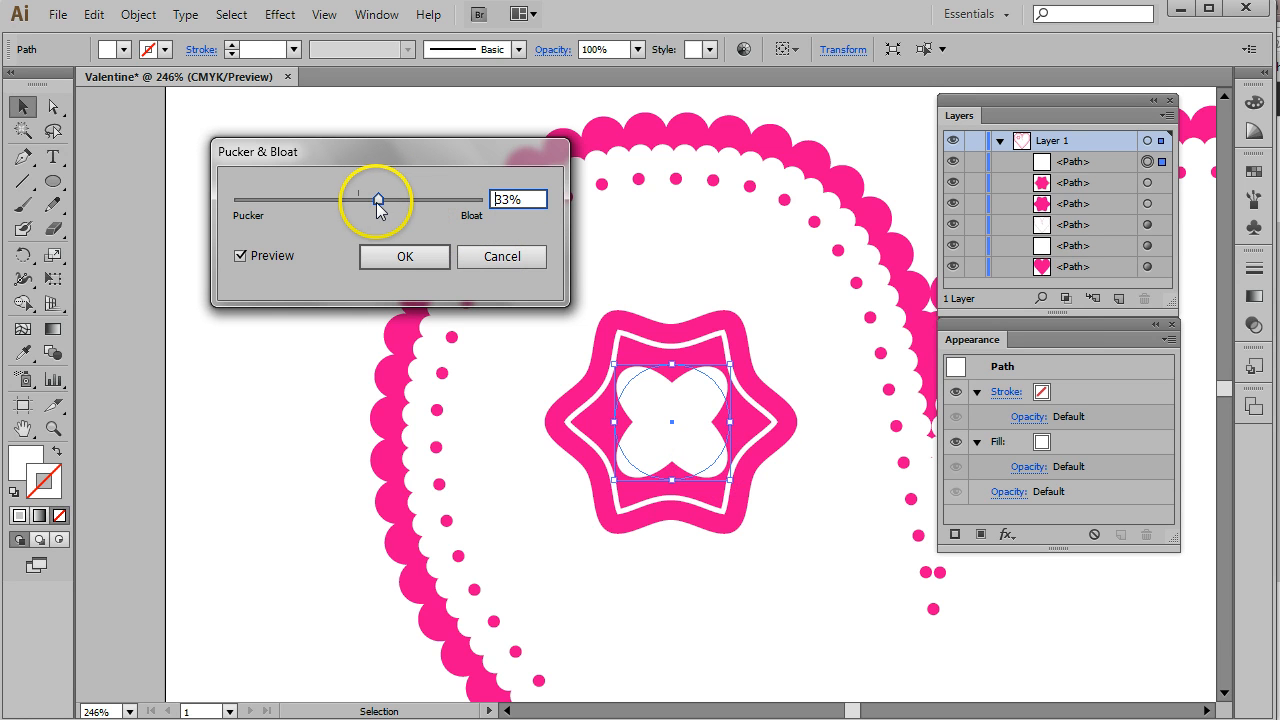
mouse_move(380, 197)
left_mouse_down()
mouse_move(308, 207)
mouse_move(386, 203)
left_mouse_up()
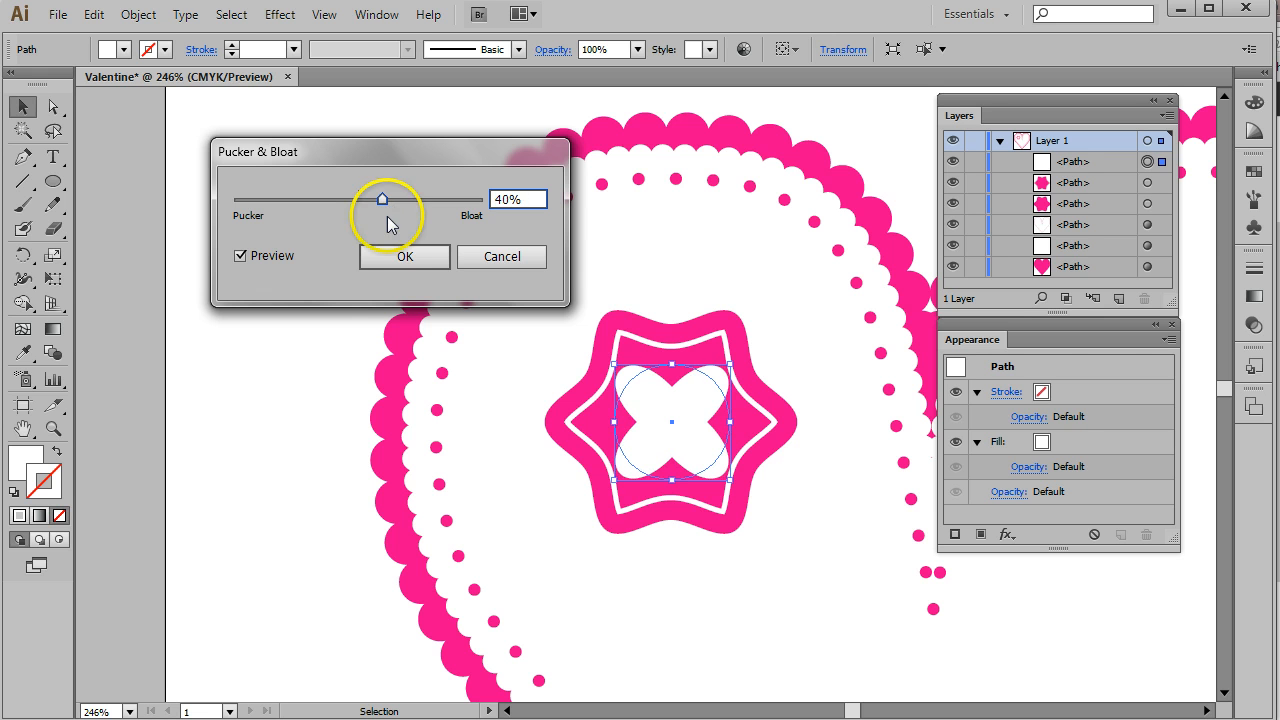
left_click(405, 259)
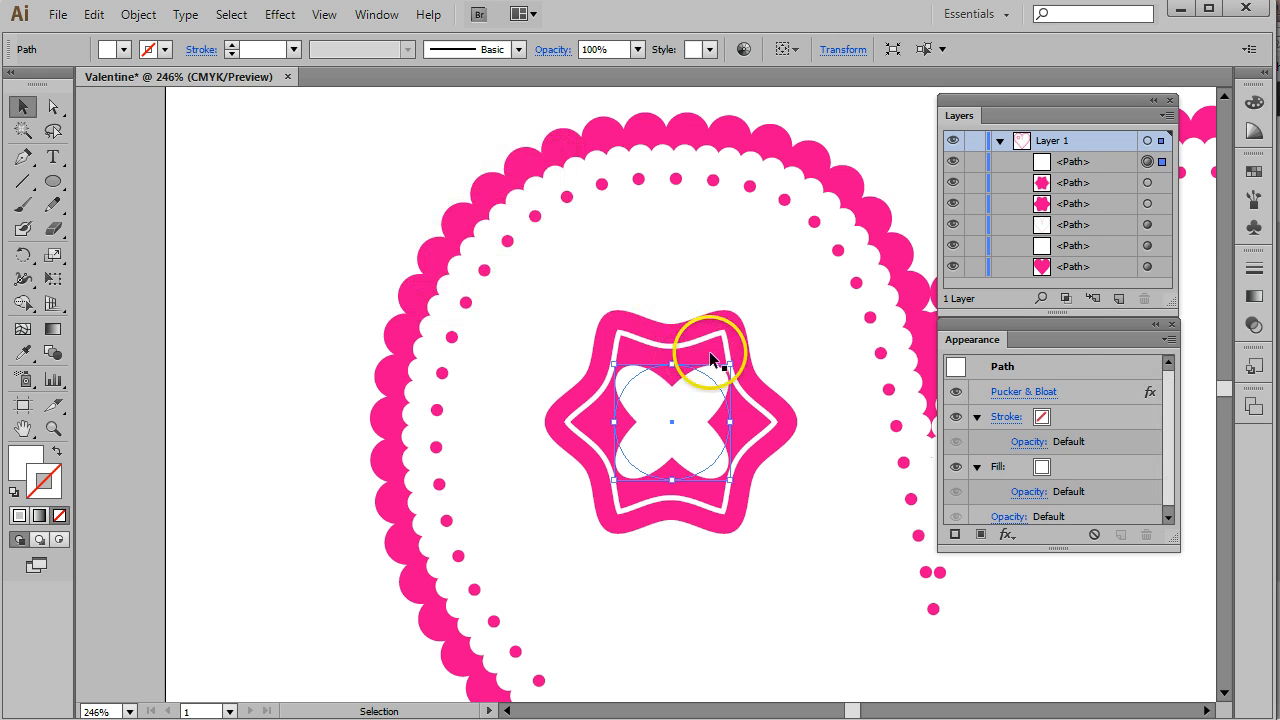
- Rotate the bloated shape and nudge it back into the centre of the star
left_click_drag(736, 355, 745, 380)
left_click(746, 375)
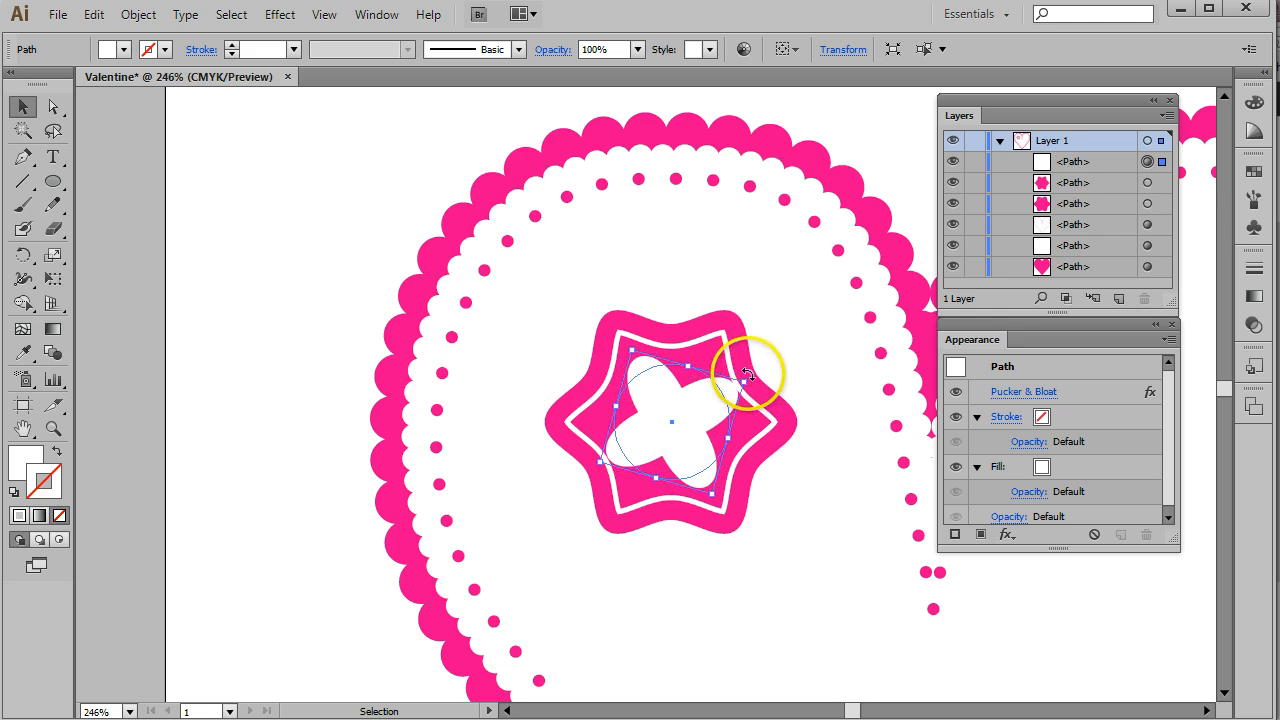
left_click_drag(746, 374, 790, 410)
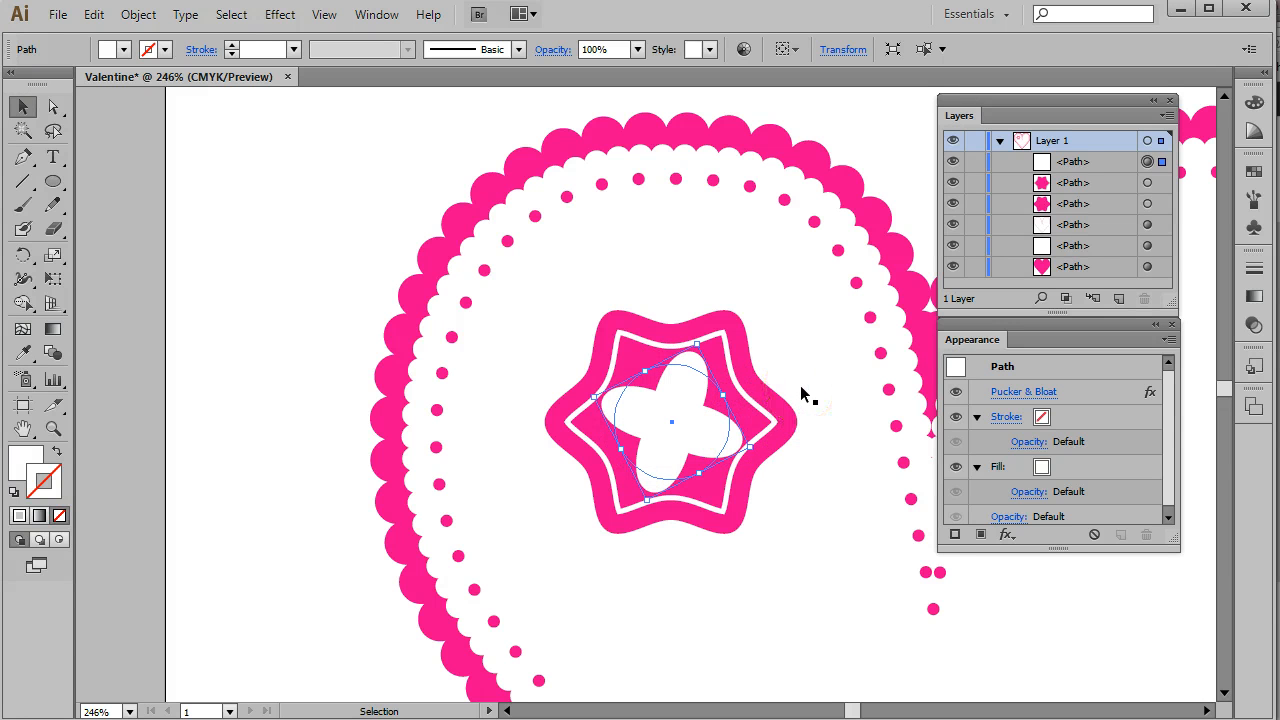
key("Left")
key("Left")
key("Right")
key("Down")
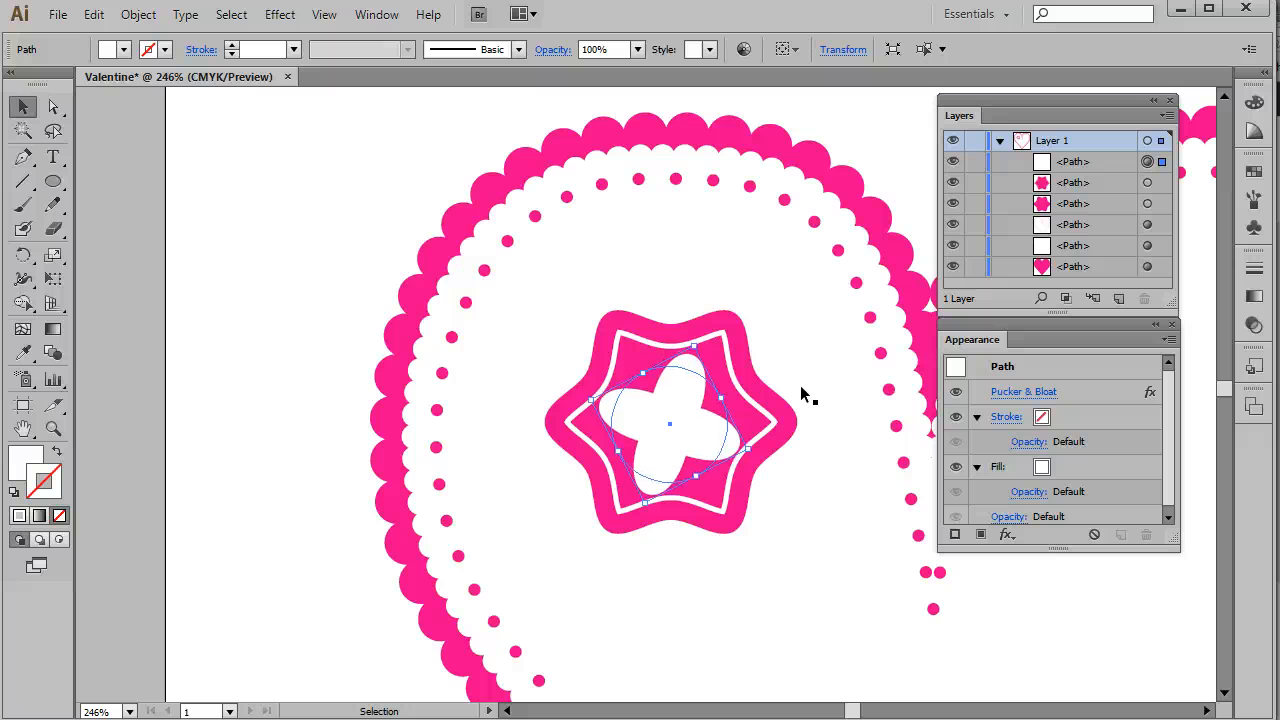
key("Right")
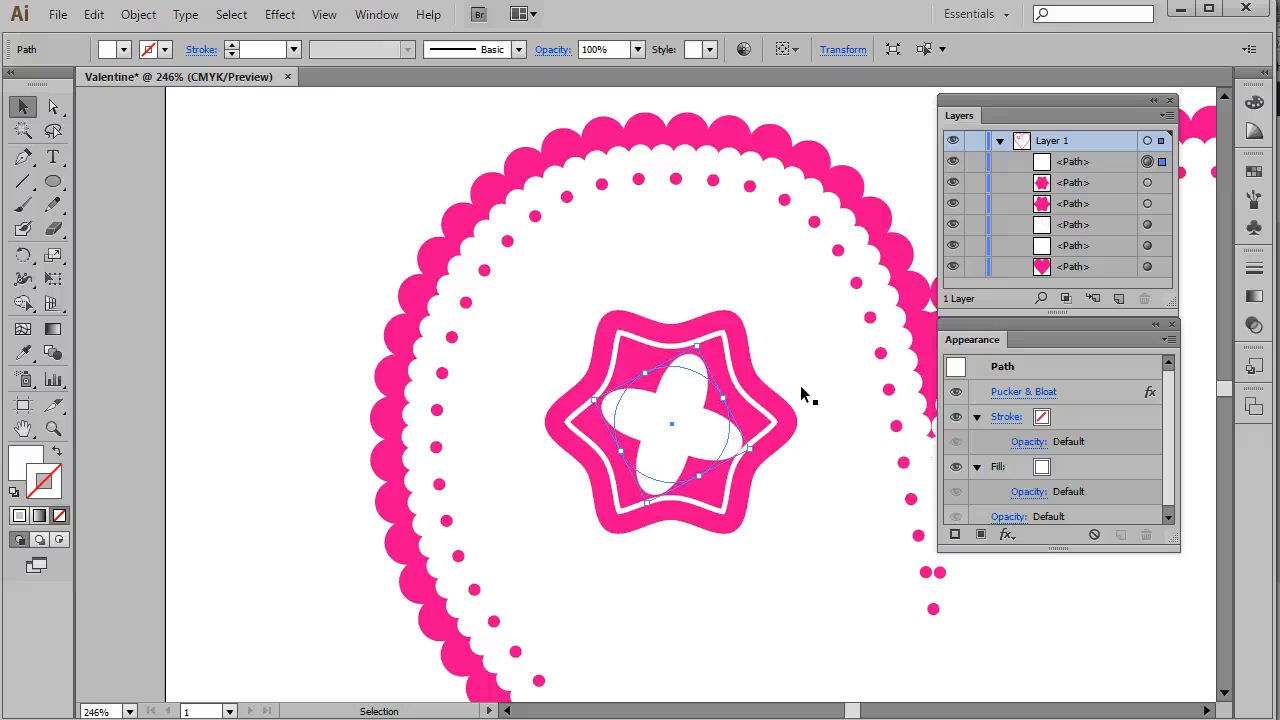
- Paste a copy of the bloated shape in front and rotate the copy by 45°
left_click(93, 14)
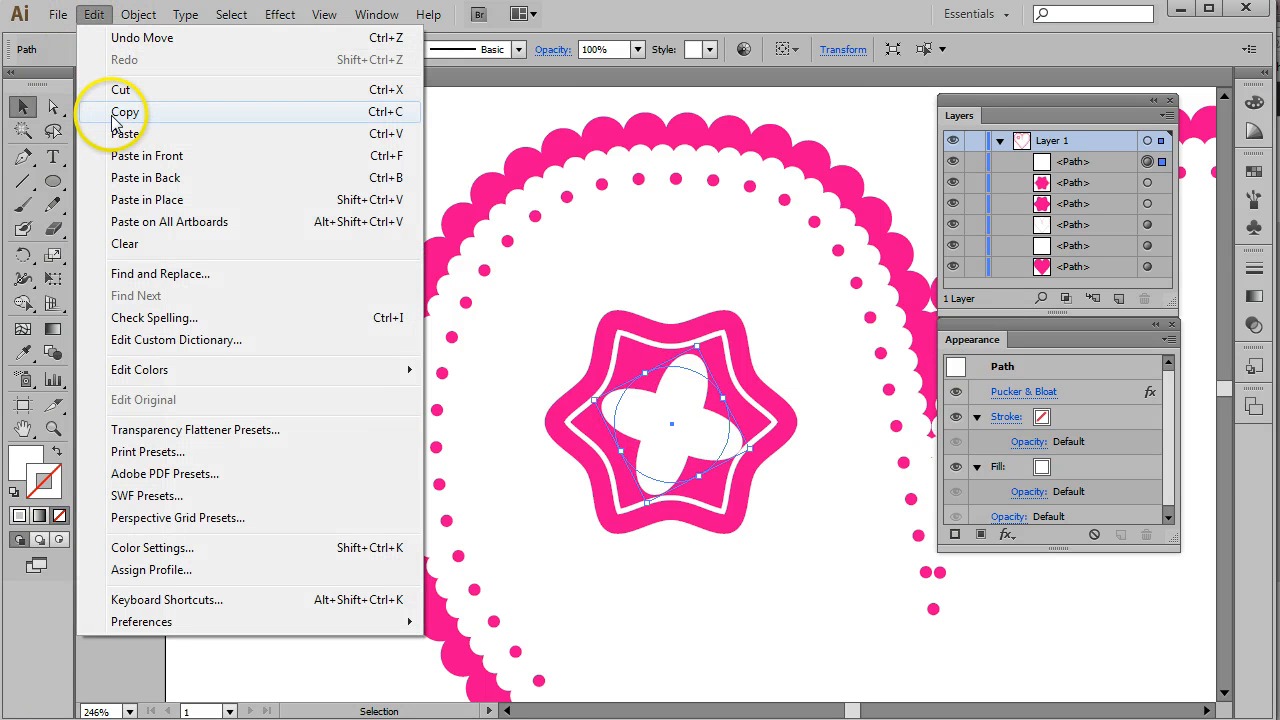
left_click(113, 119)
left_click(94, 14)
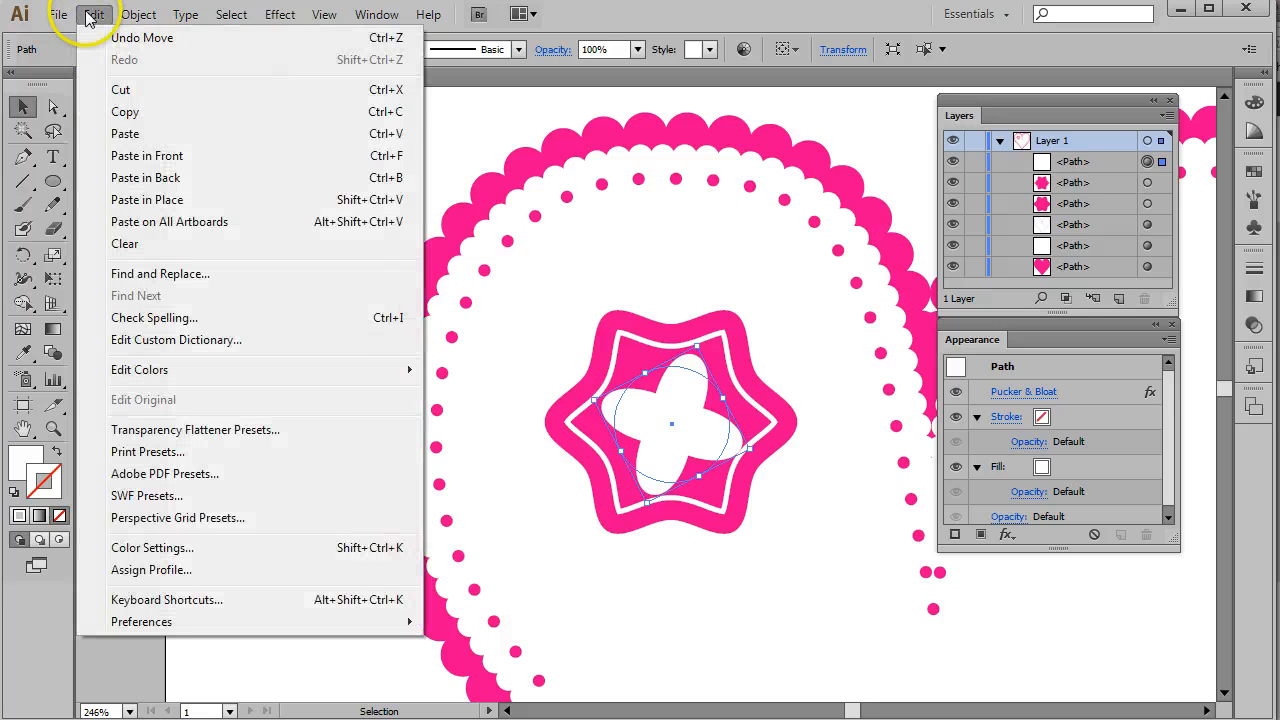
left_click(141, 163)
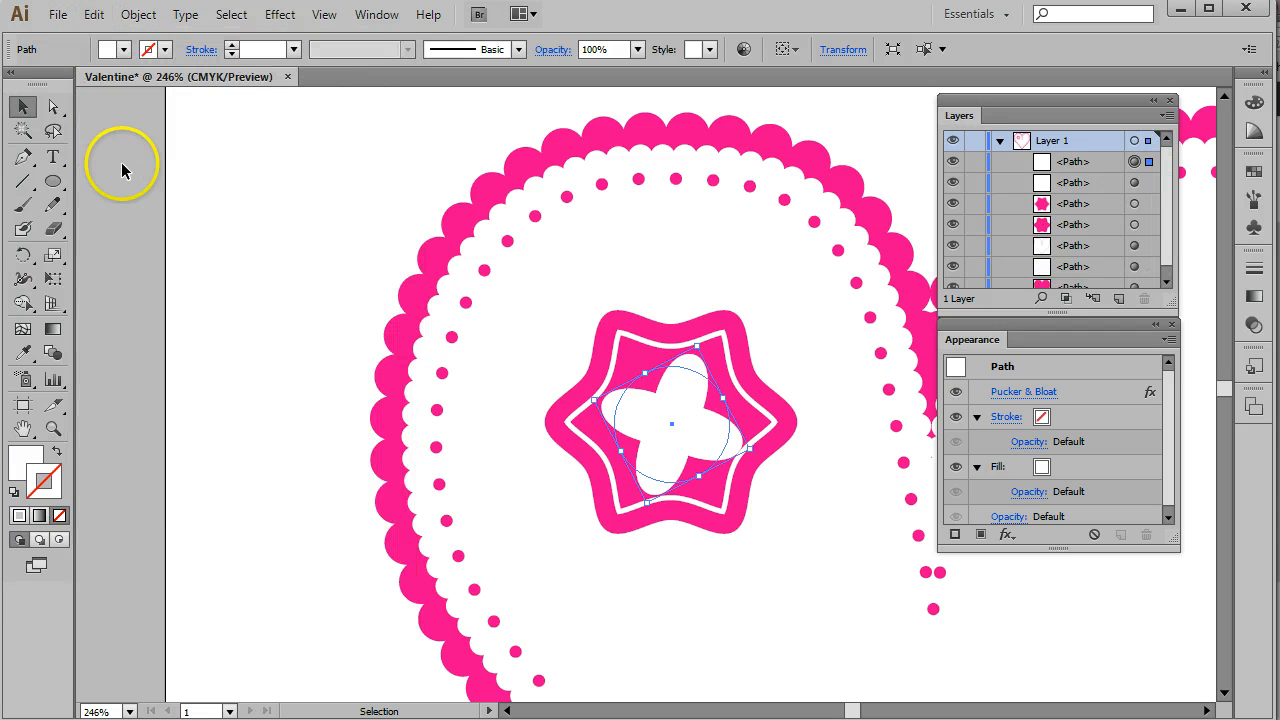
left_click(138, 15)
mouse_move(148, 42)
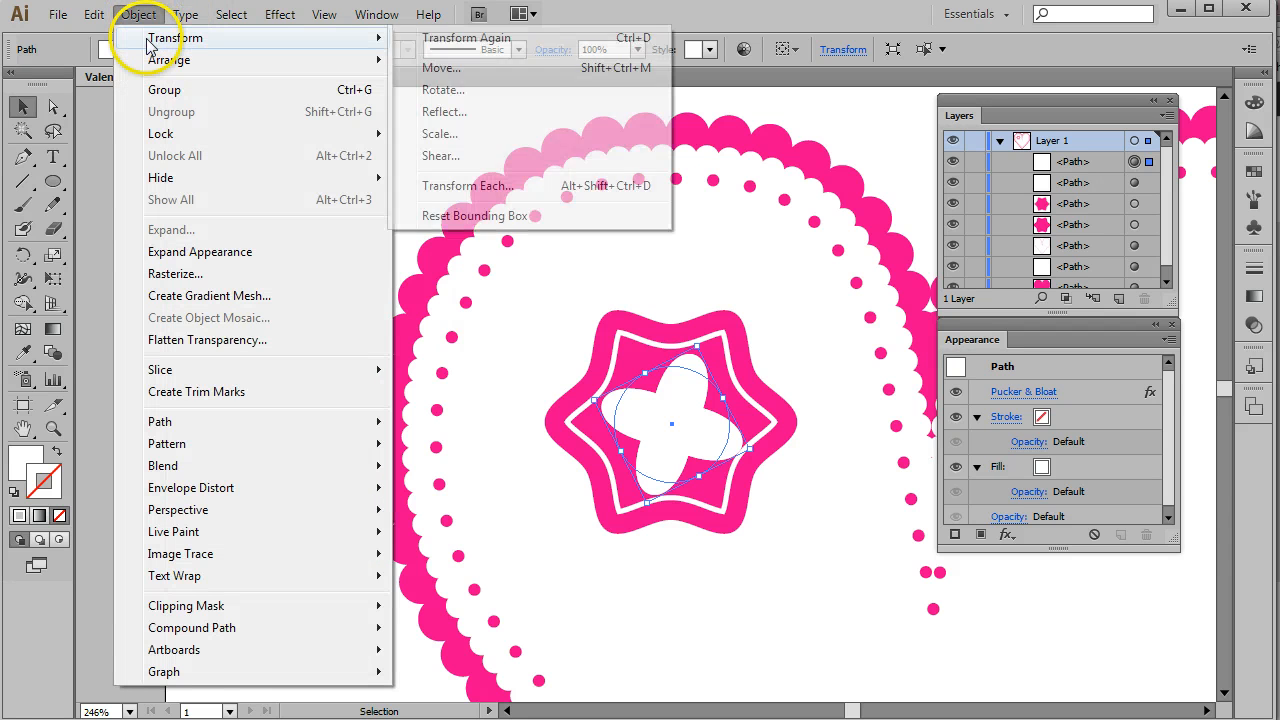
left_click(443, 90)
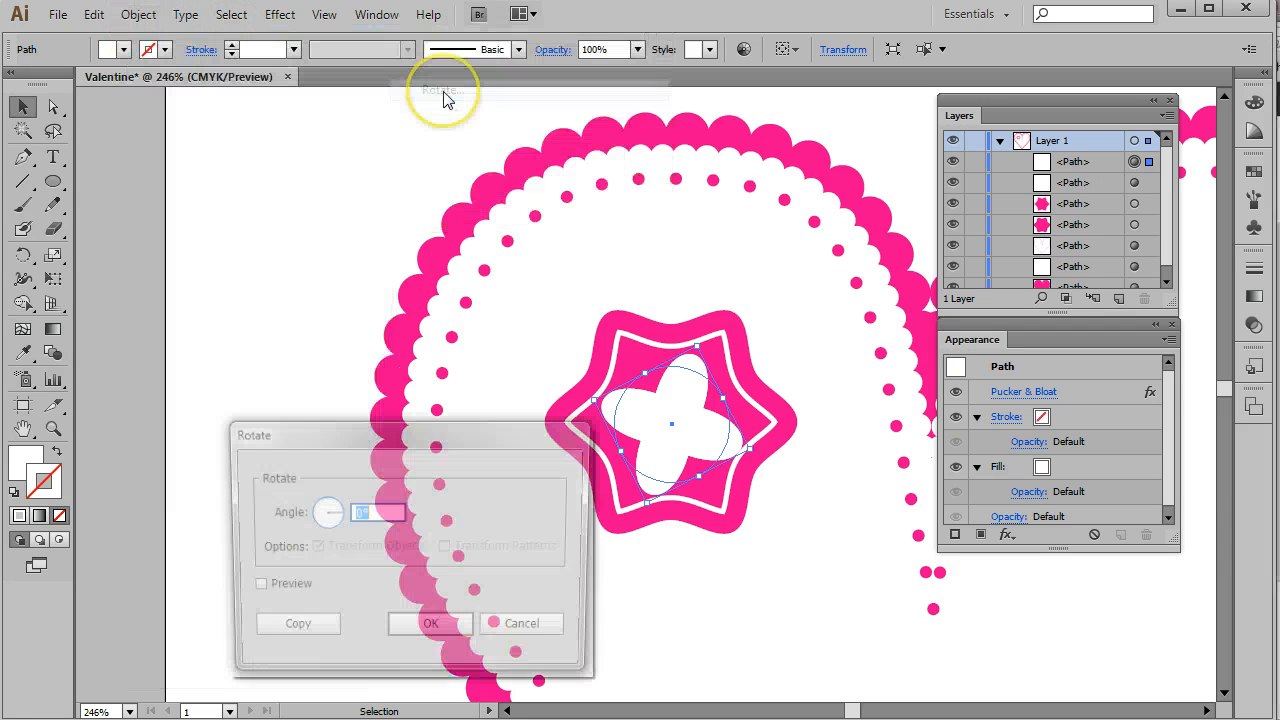
left_click(252, 588)
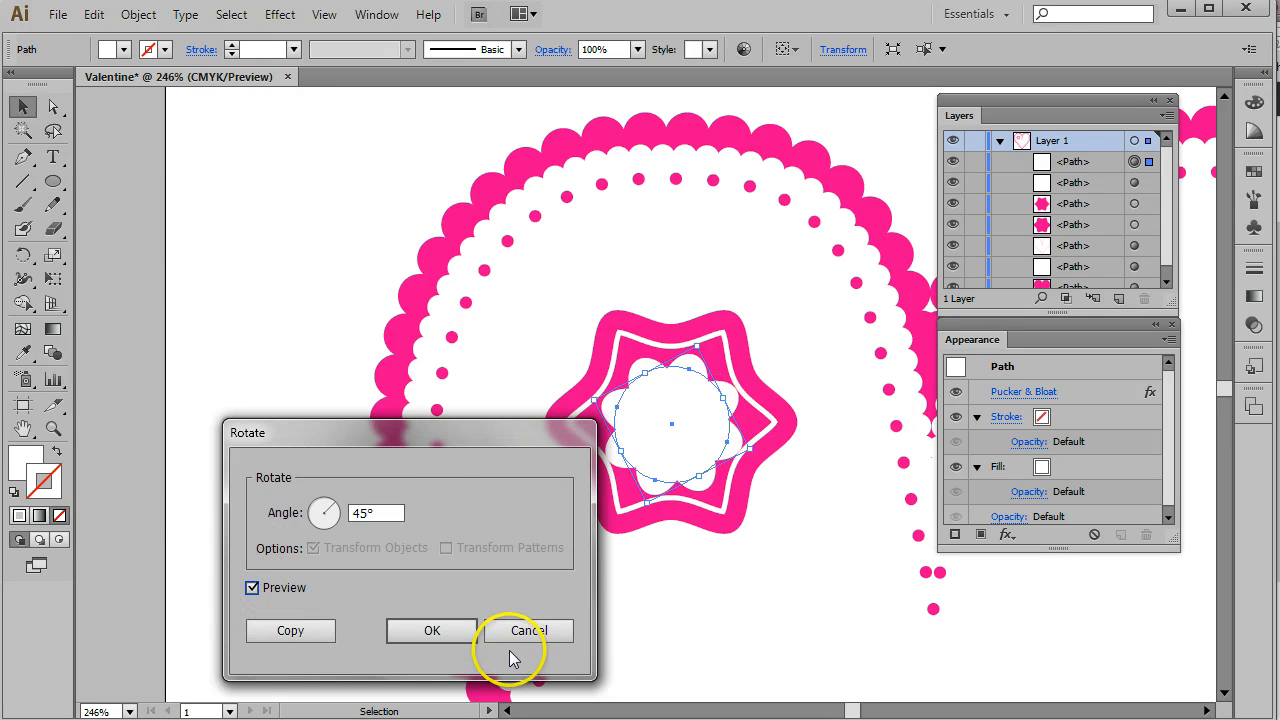
left_click(432, 630)
left_click(218, 203)
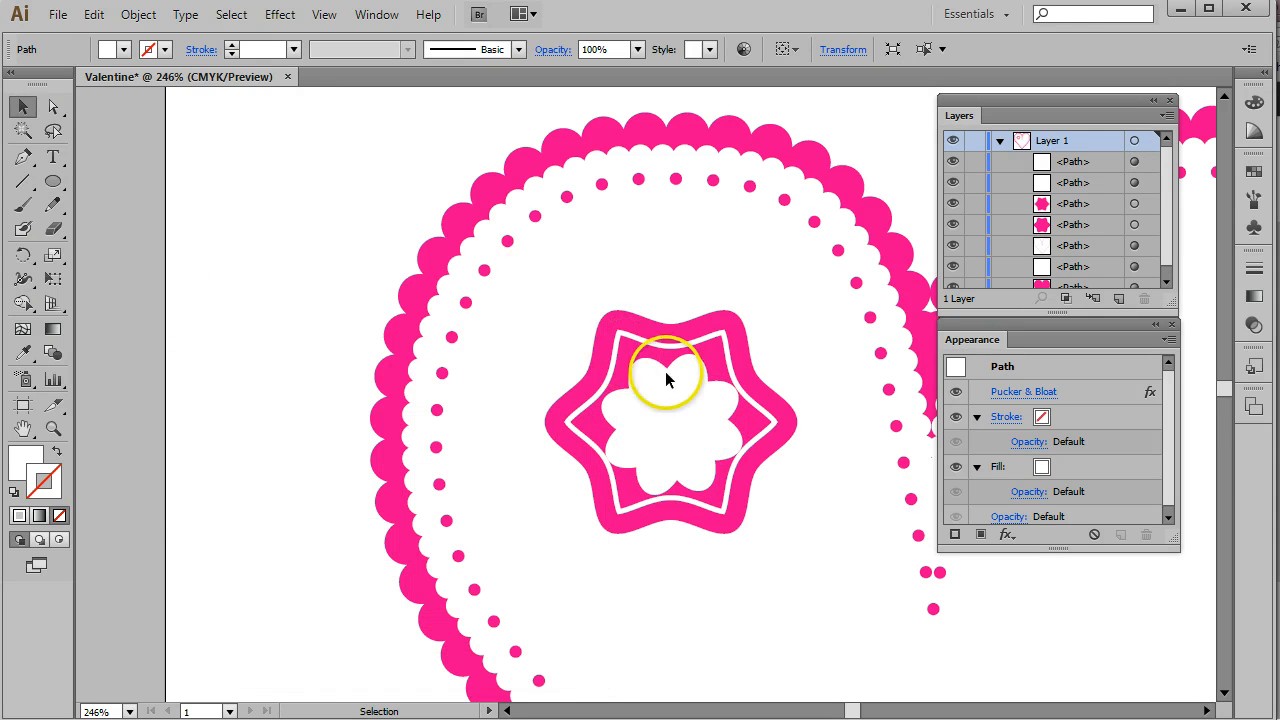
- Select both white bloated shapes and scale them uniformly to 90%
left_click(685, 400)
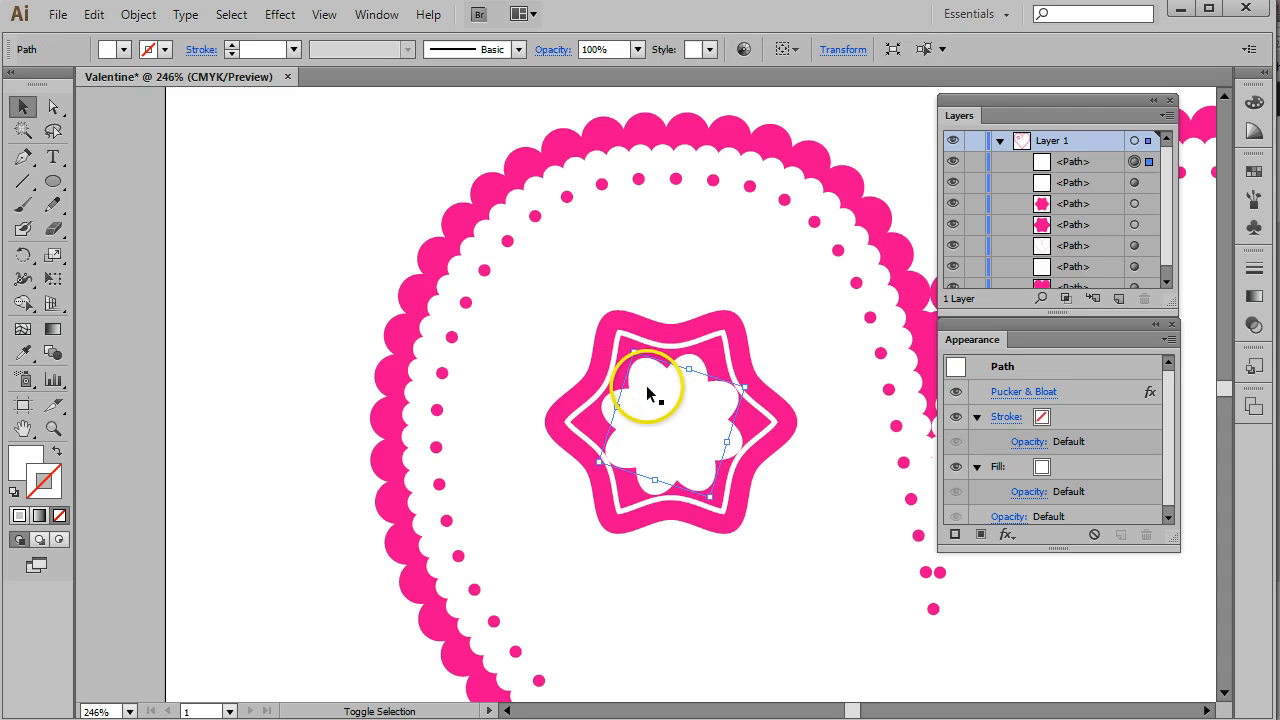
left_click(1095, 165)
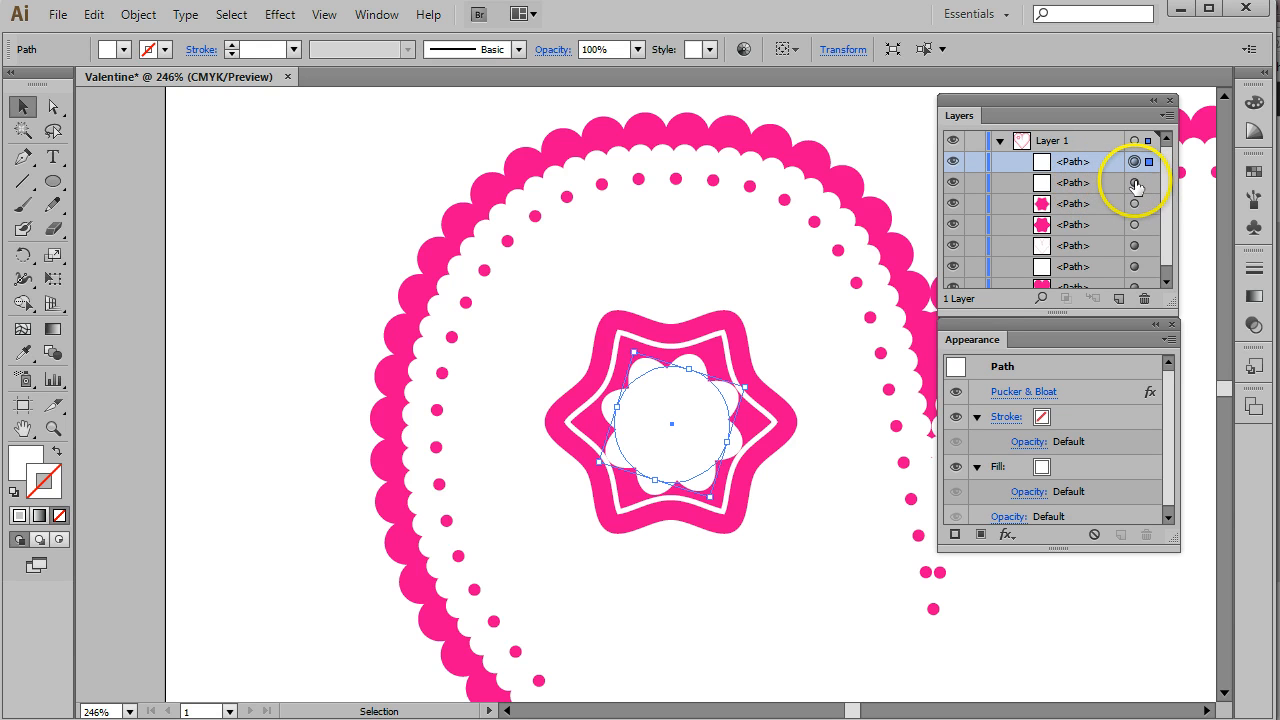
left_click(1135, 183)
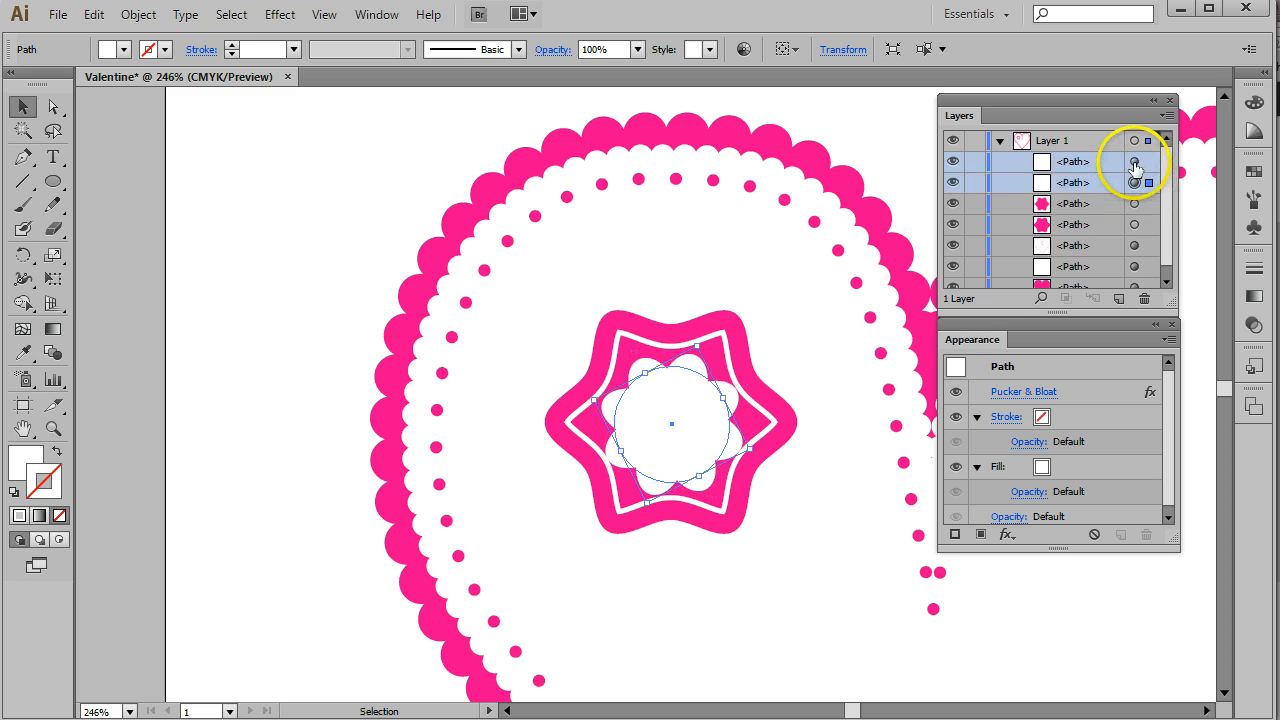
left_click(1134, 162, "shift")
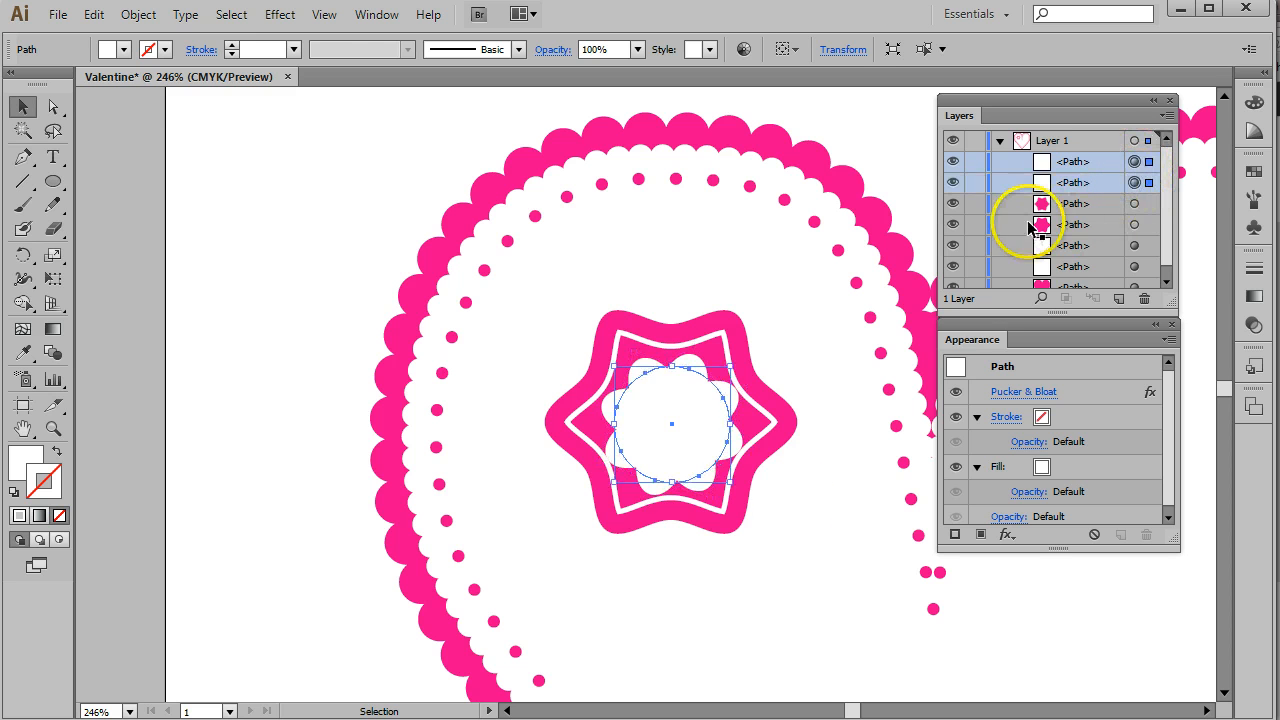
left_click(139, 15)
mouse_move(152, 40)
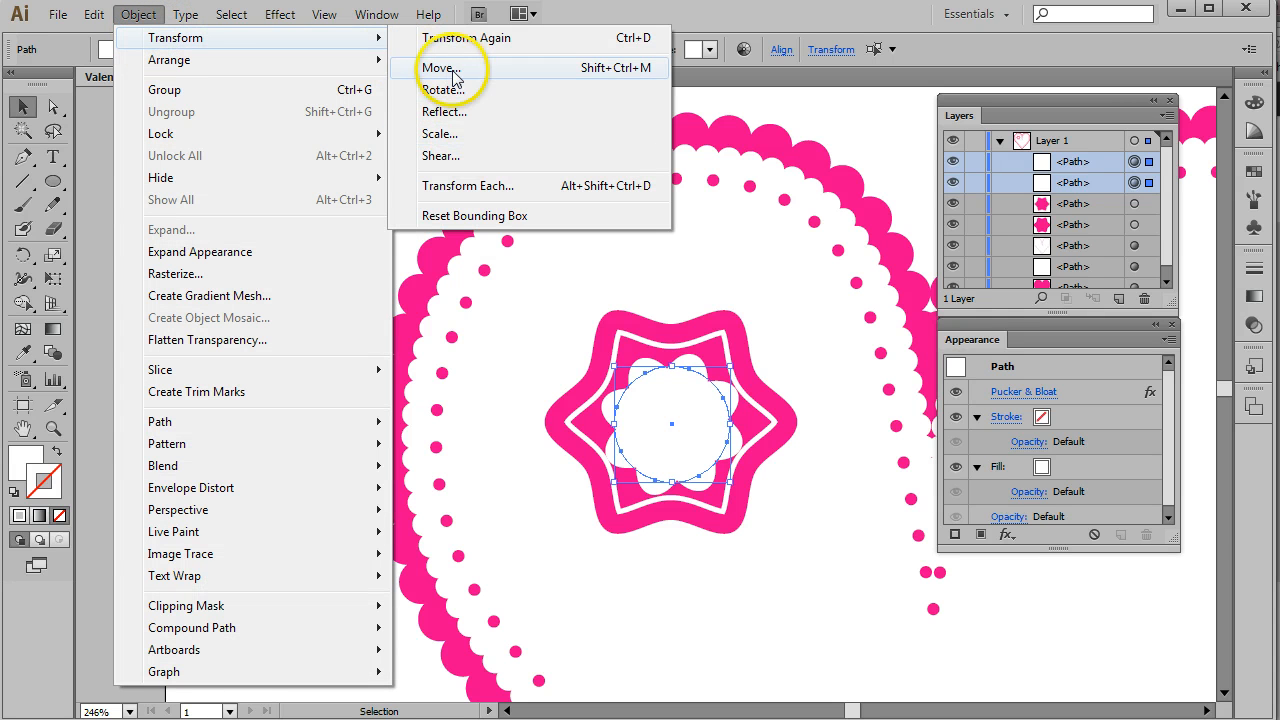
left_click(440, 134)
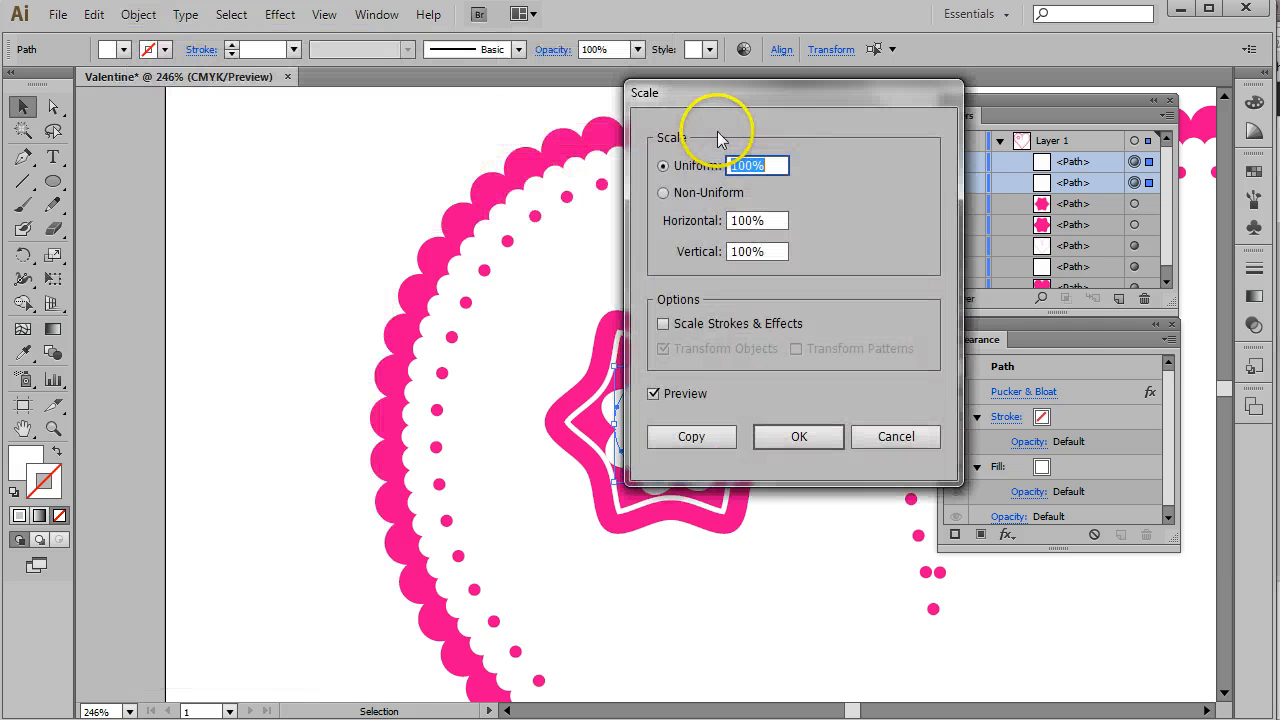
left_click_drag(809, 100, 370, 87)
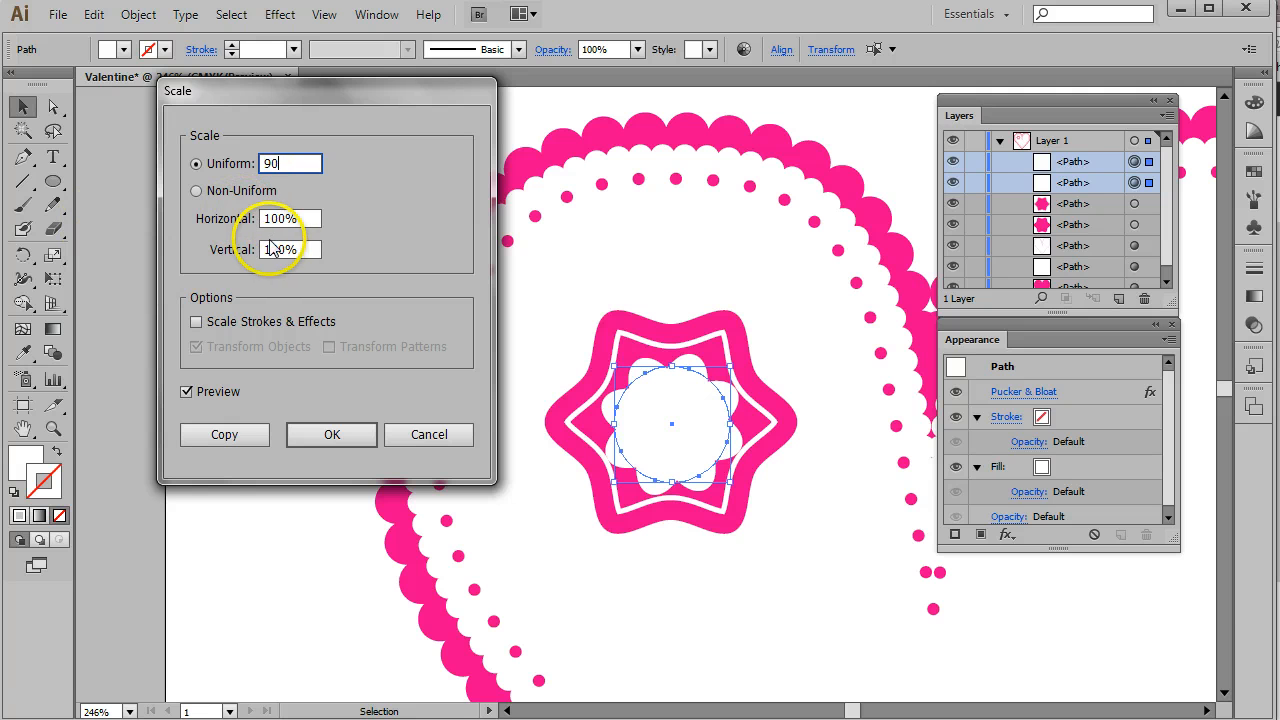
left_click(298, 221)
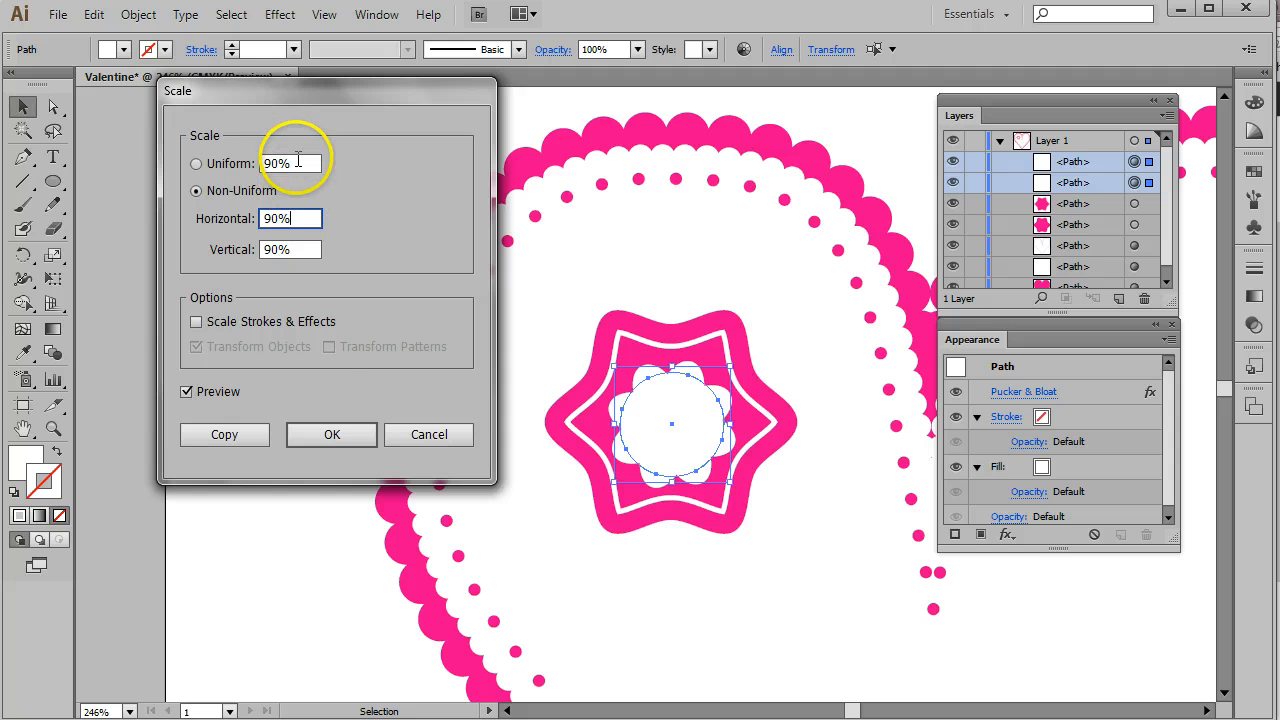
left_click(331, 433)
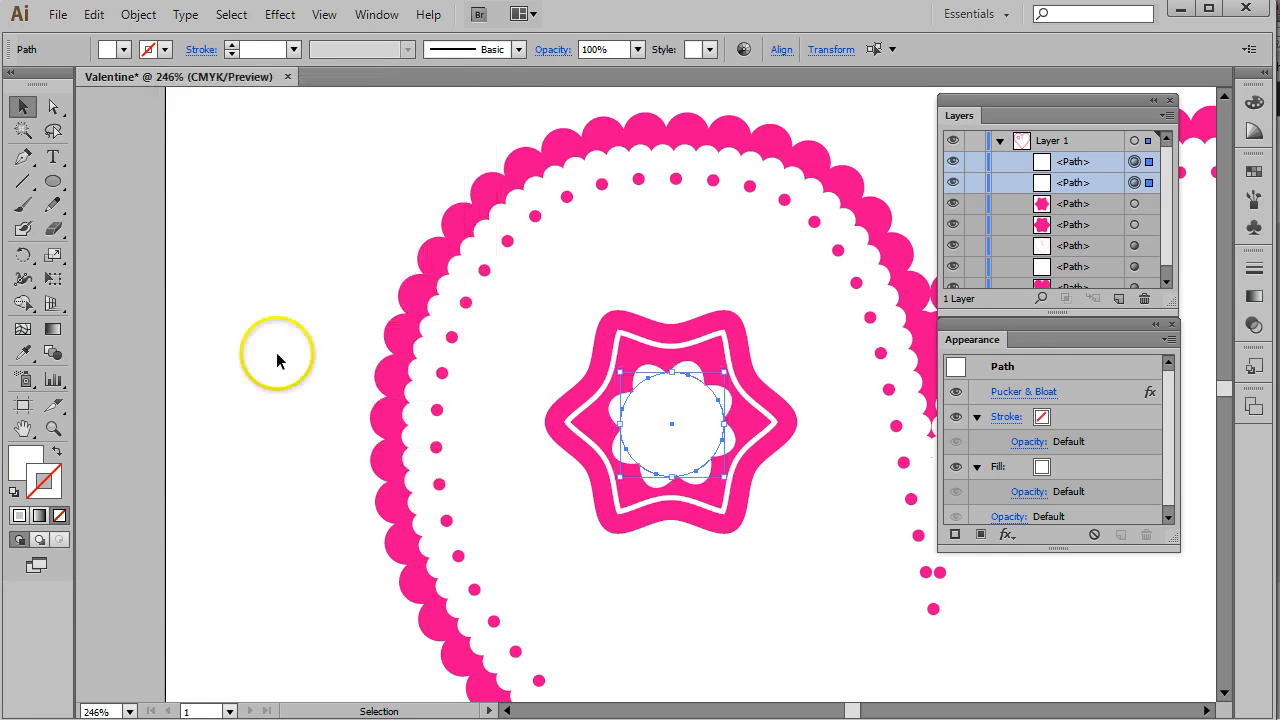
- Draw a pink circle with no stroke and position it in the centre of the white flower
left_click(273, 232)
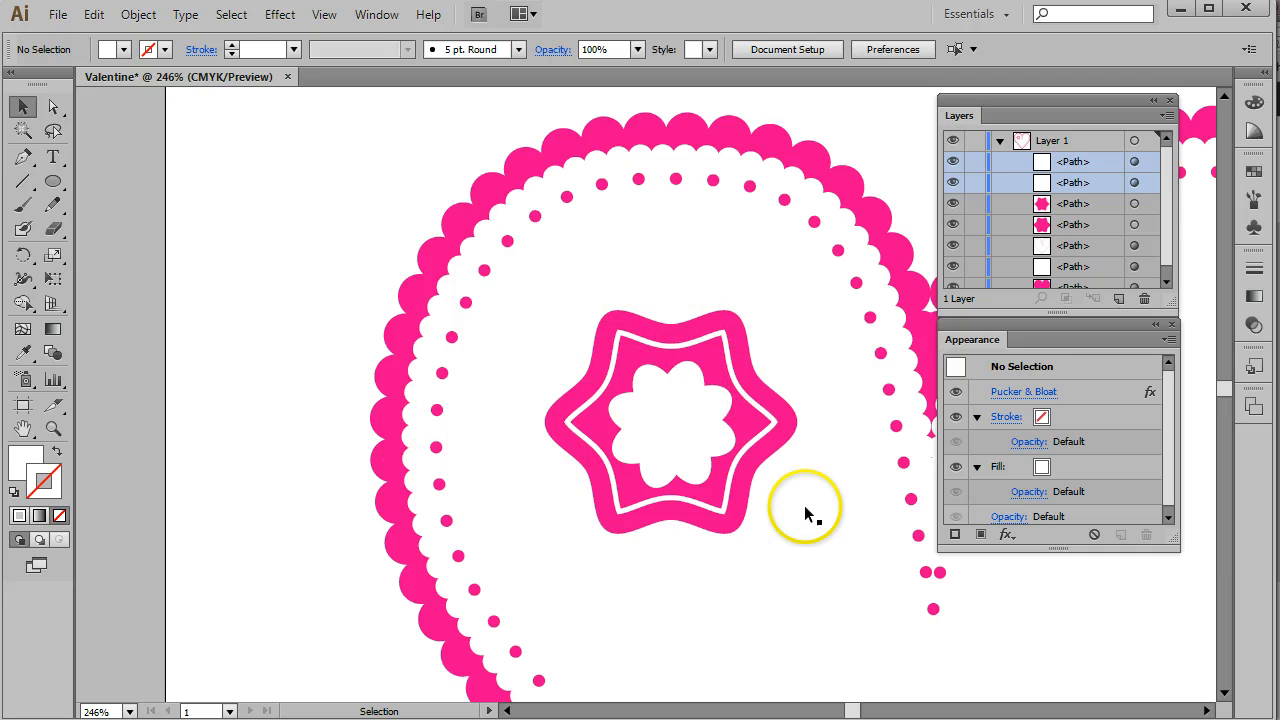
left_click(52, 182)
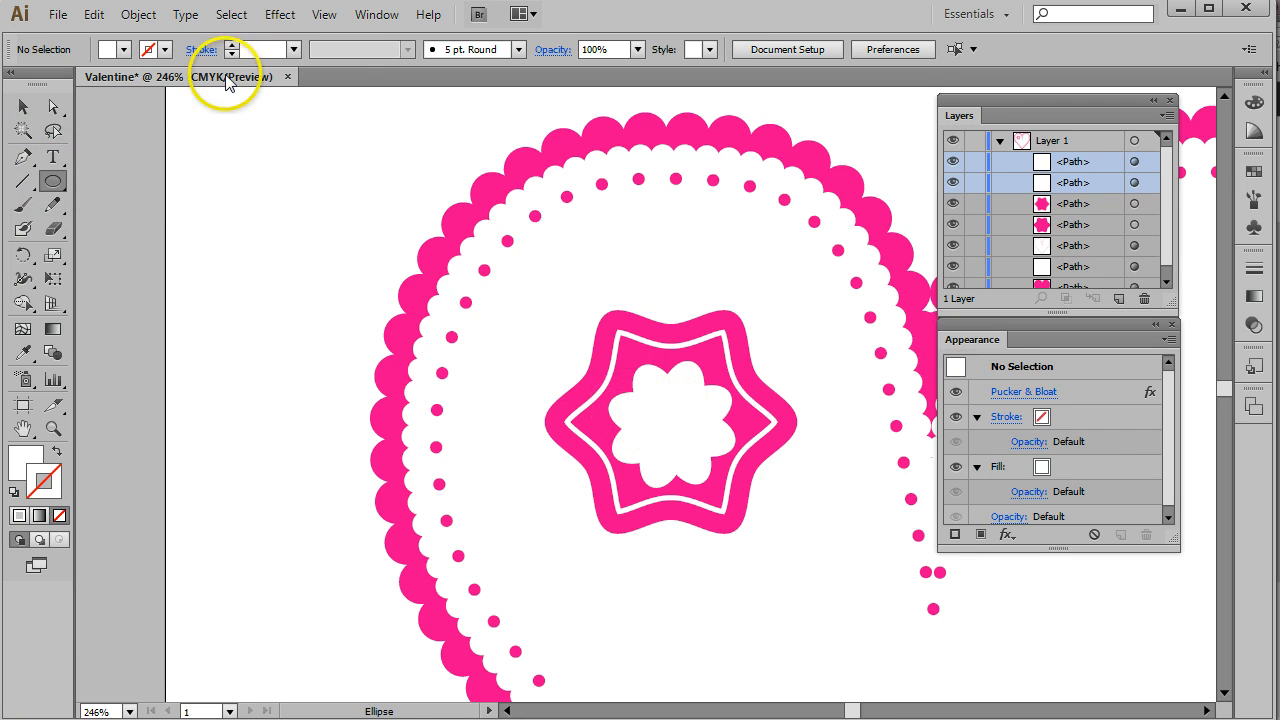
left_click(145, 85)
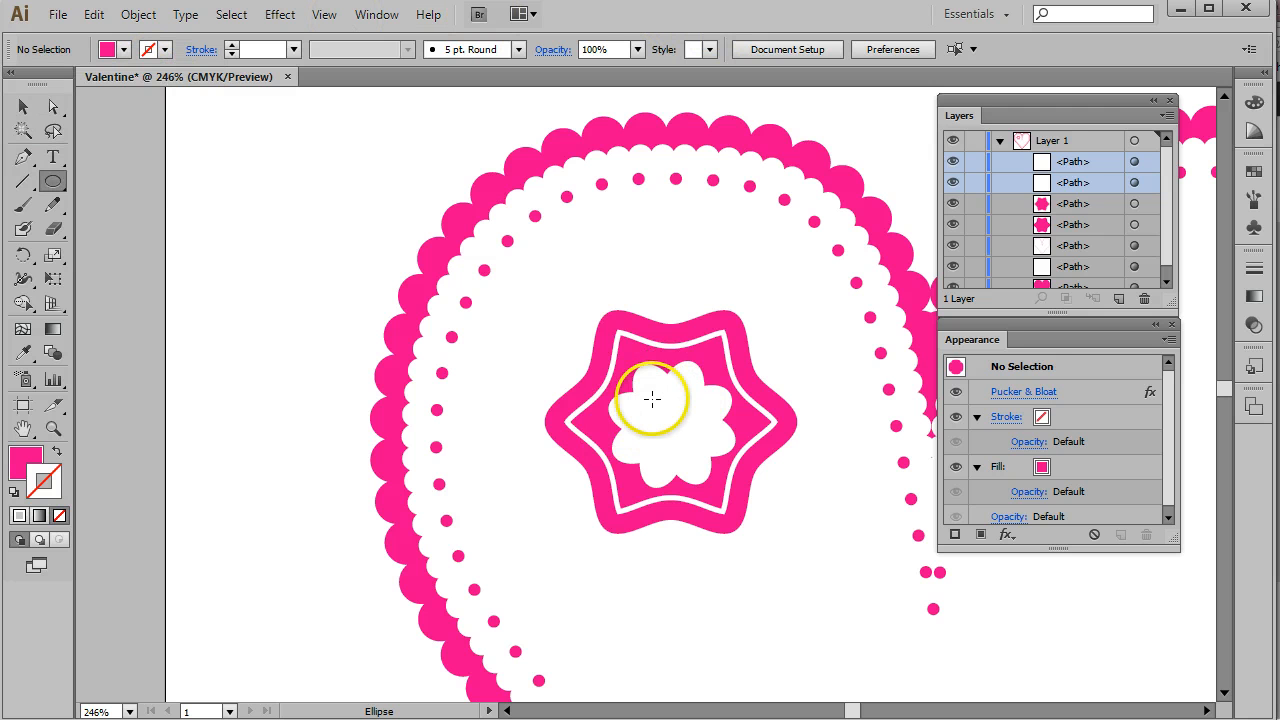
left_click_drag(650, 405, 703, 447)
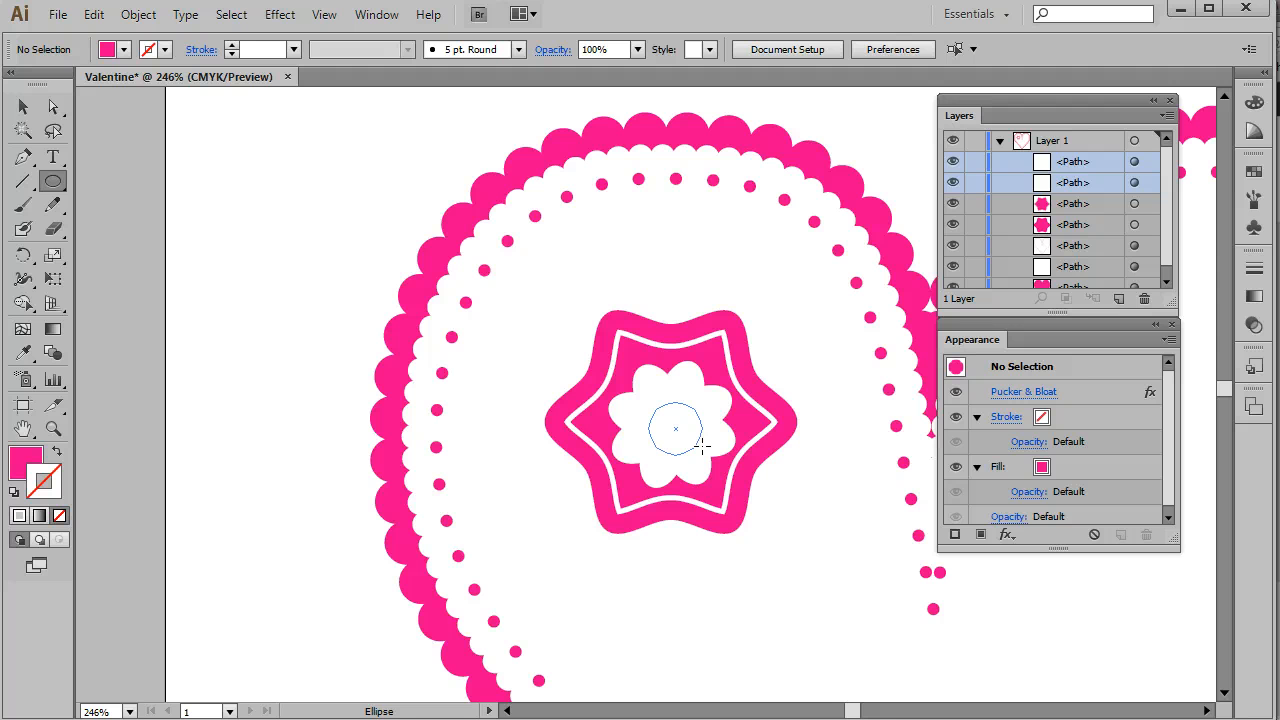
left_click_drag(703, 447, 703, 447)
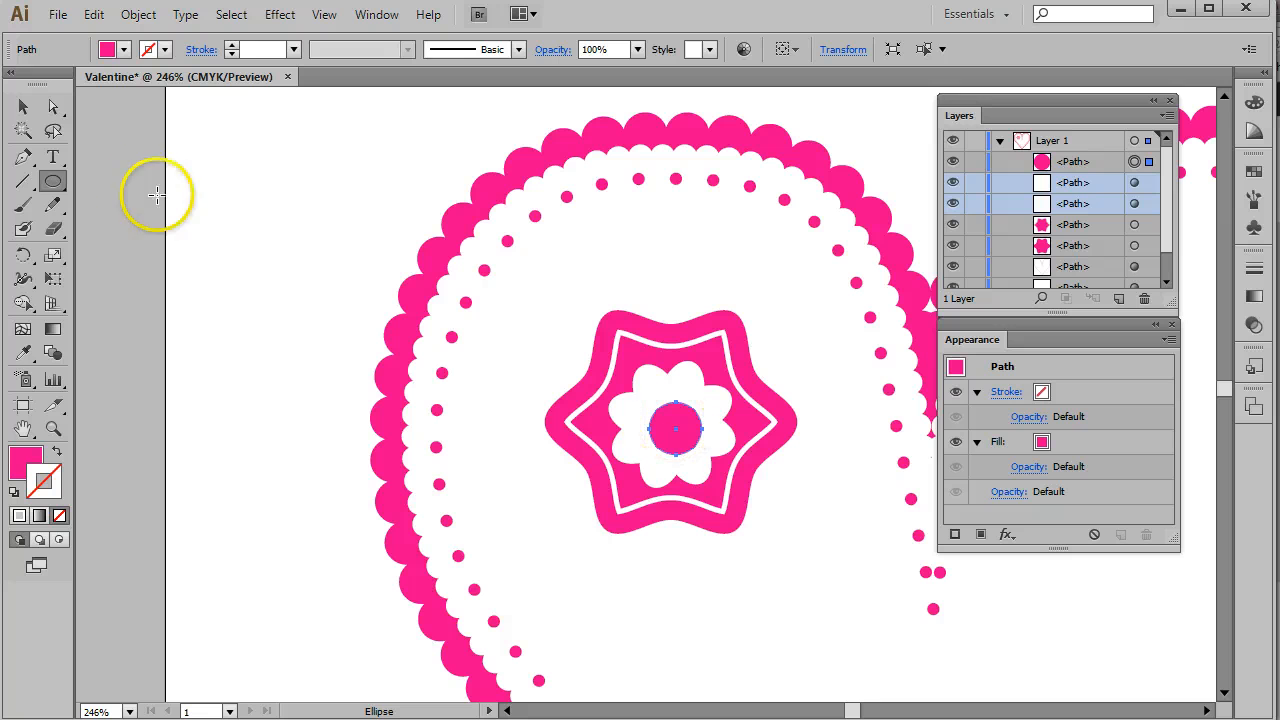
left_click(22, 107)
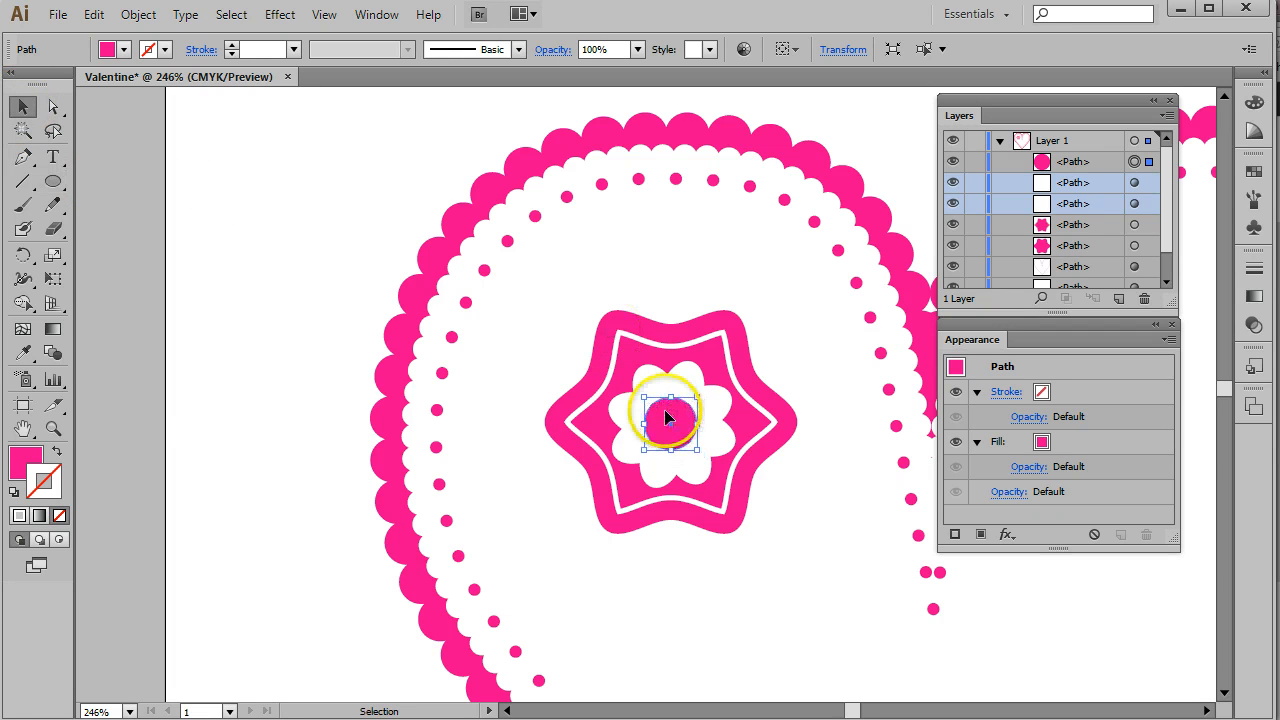
left_click_drag(665, 410, 663, 407)
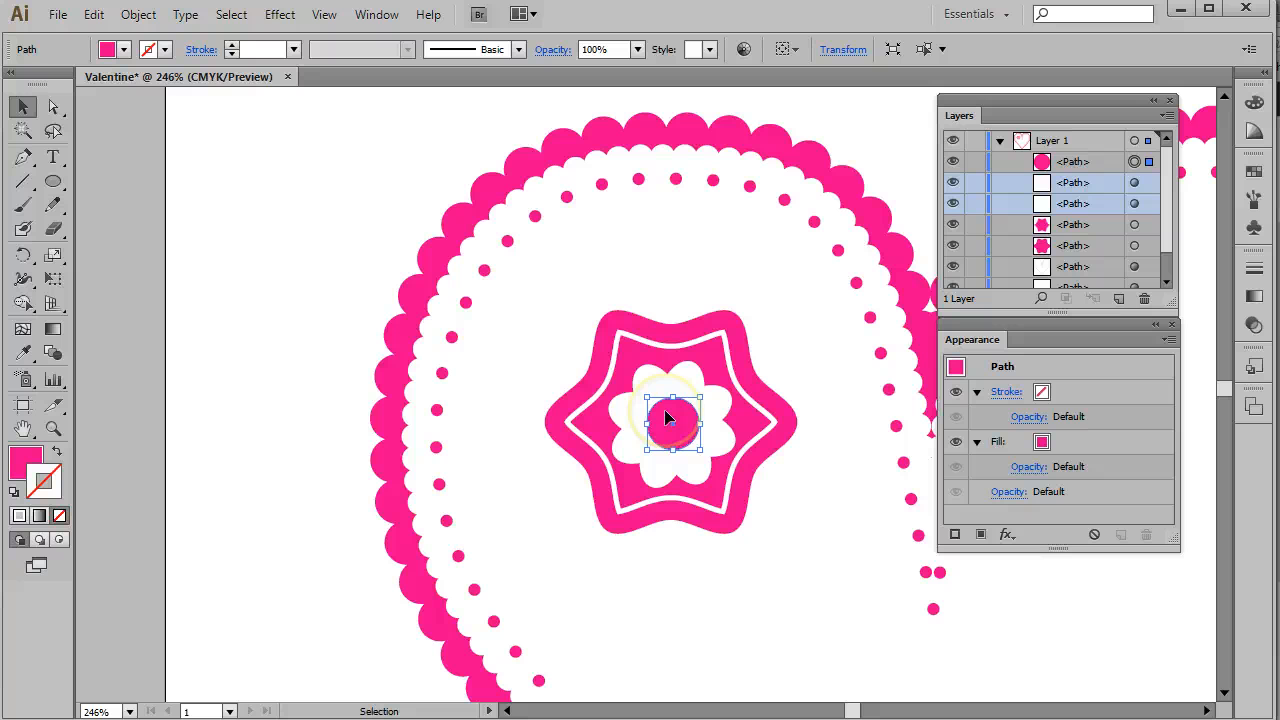
left_click(337, 241)
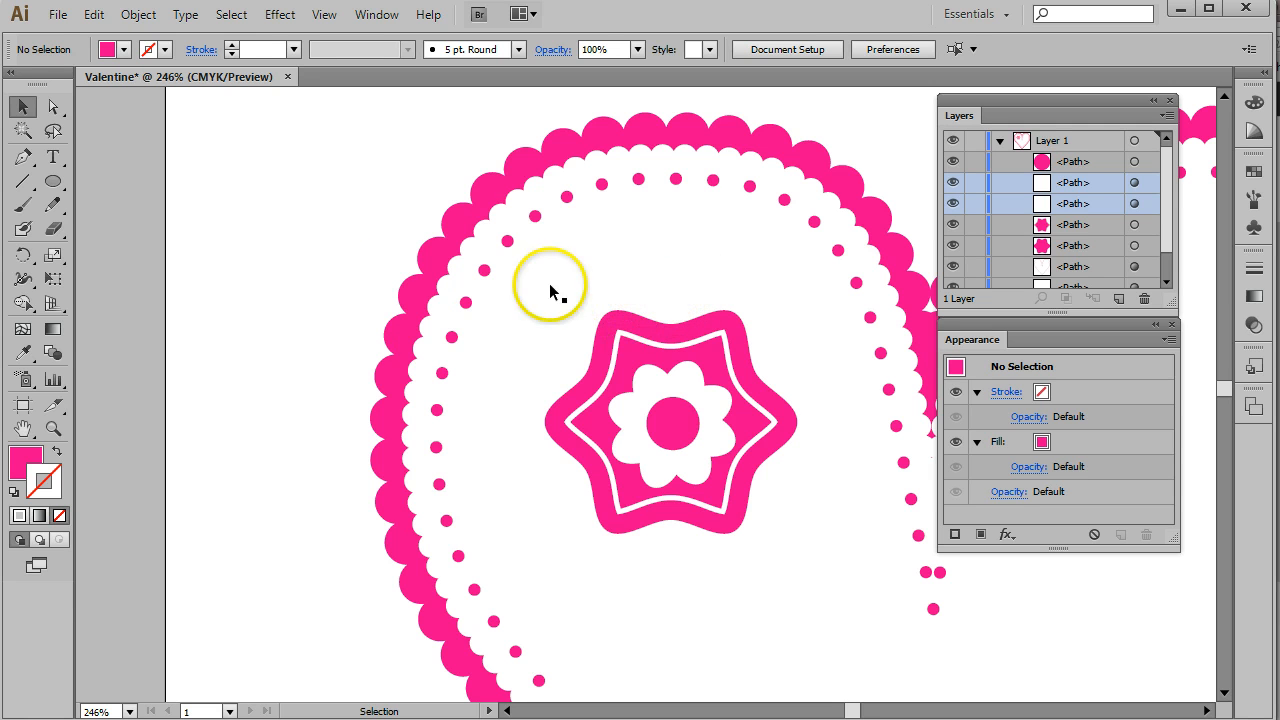
- Draw a small pink circle just above the top of the wavy star shape
left_click(57, 190)
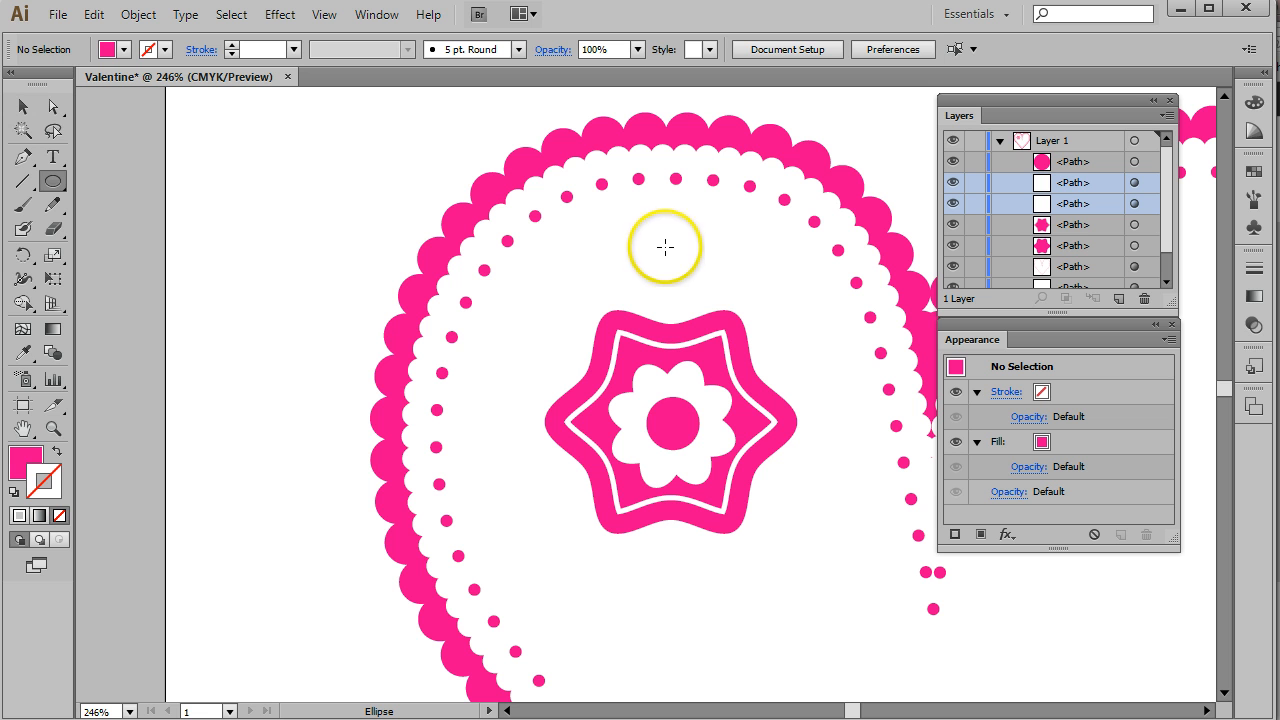
left_click_drag(664, 246, 699, 281)
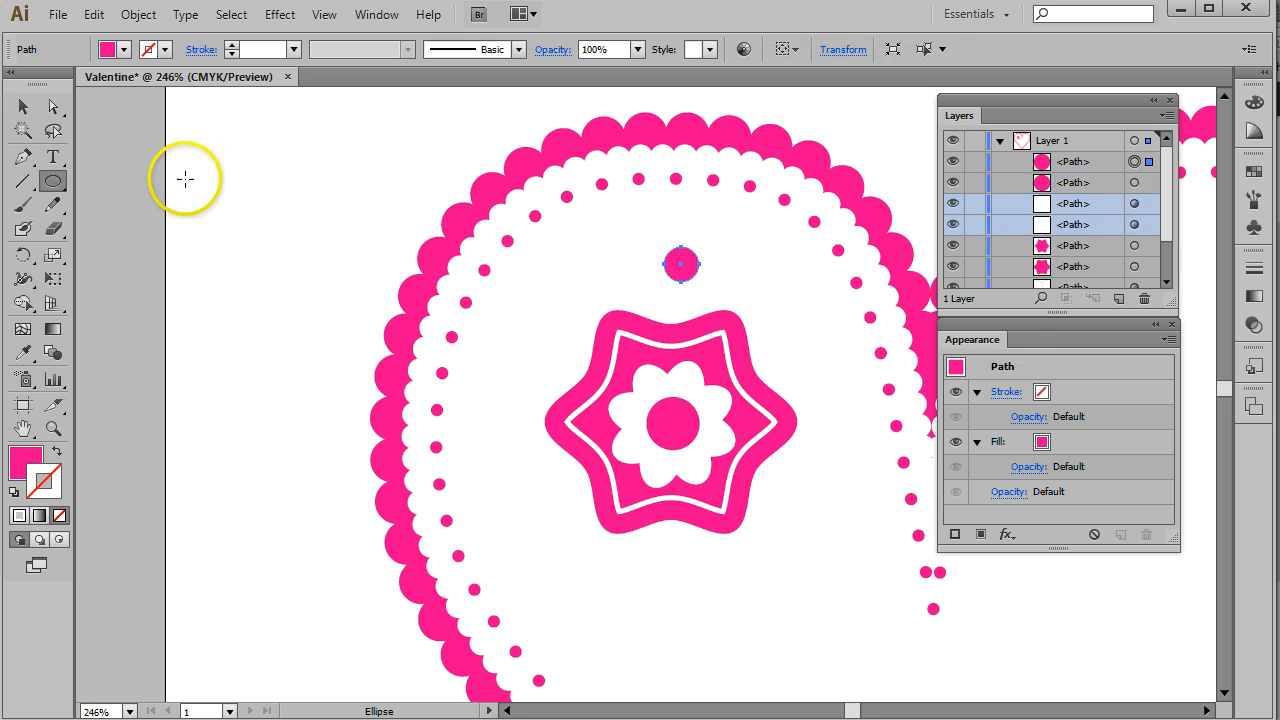
left_click(22, 107)
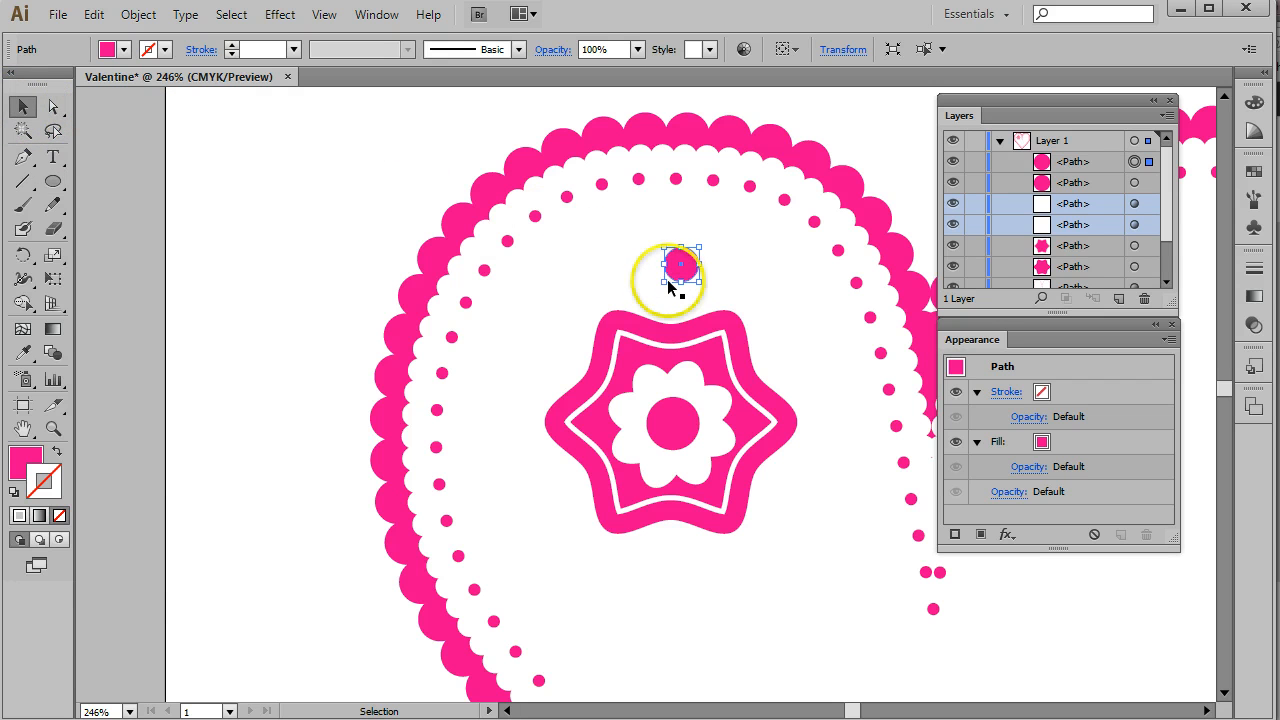
left_click_drag(667, 279, 668, 284)
- Group the pink centre circle together with the two white bloated flower shapes
left_click(688, 385)
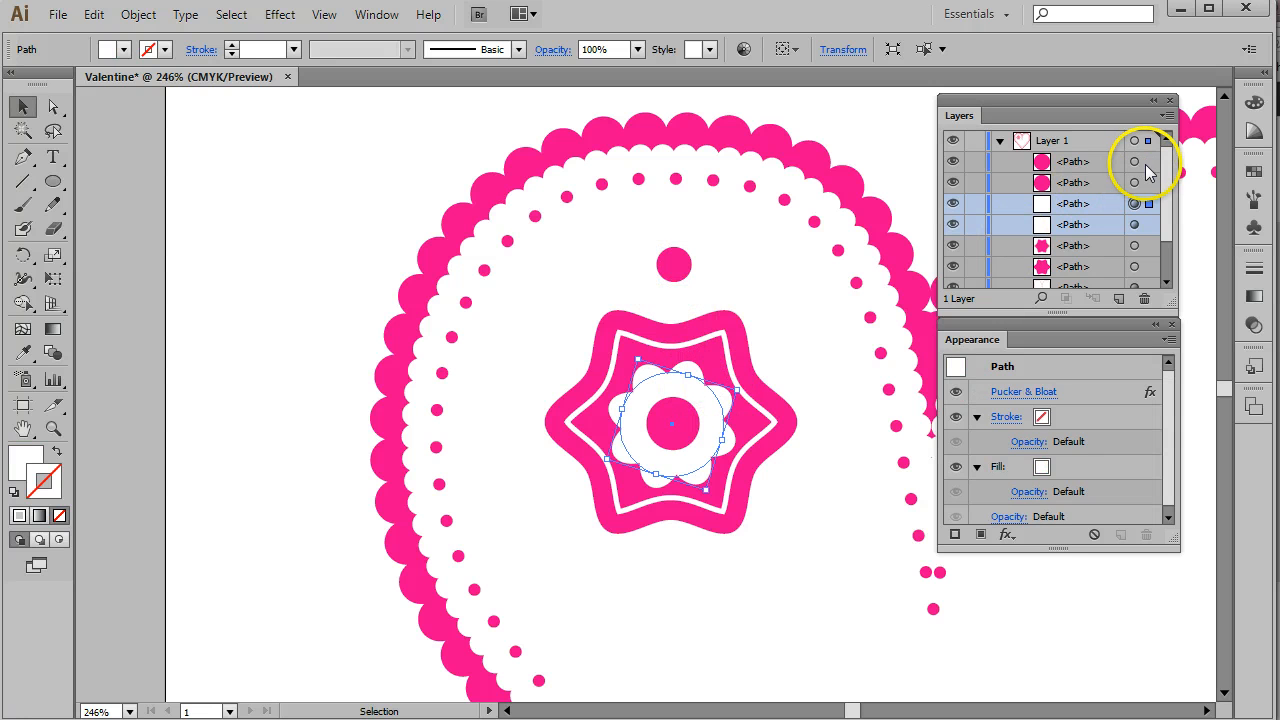
left_click(1134, 183)
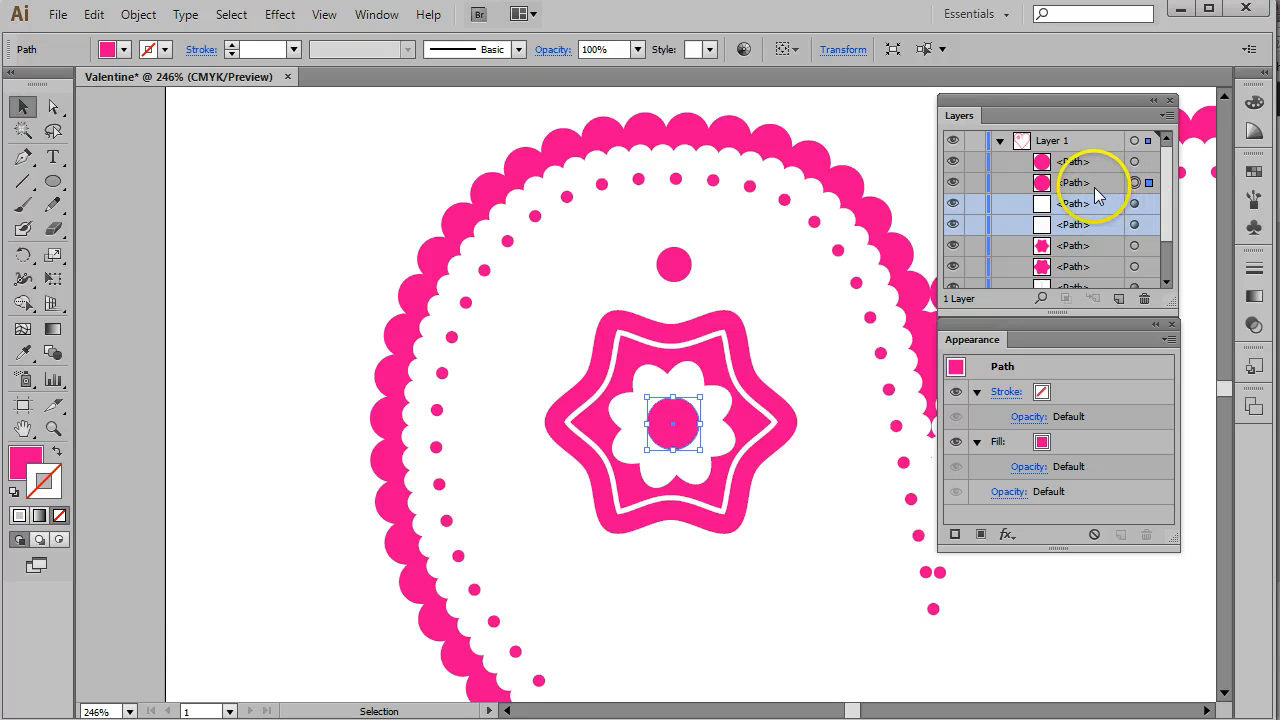
left_click(1090, 183)
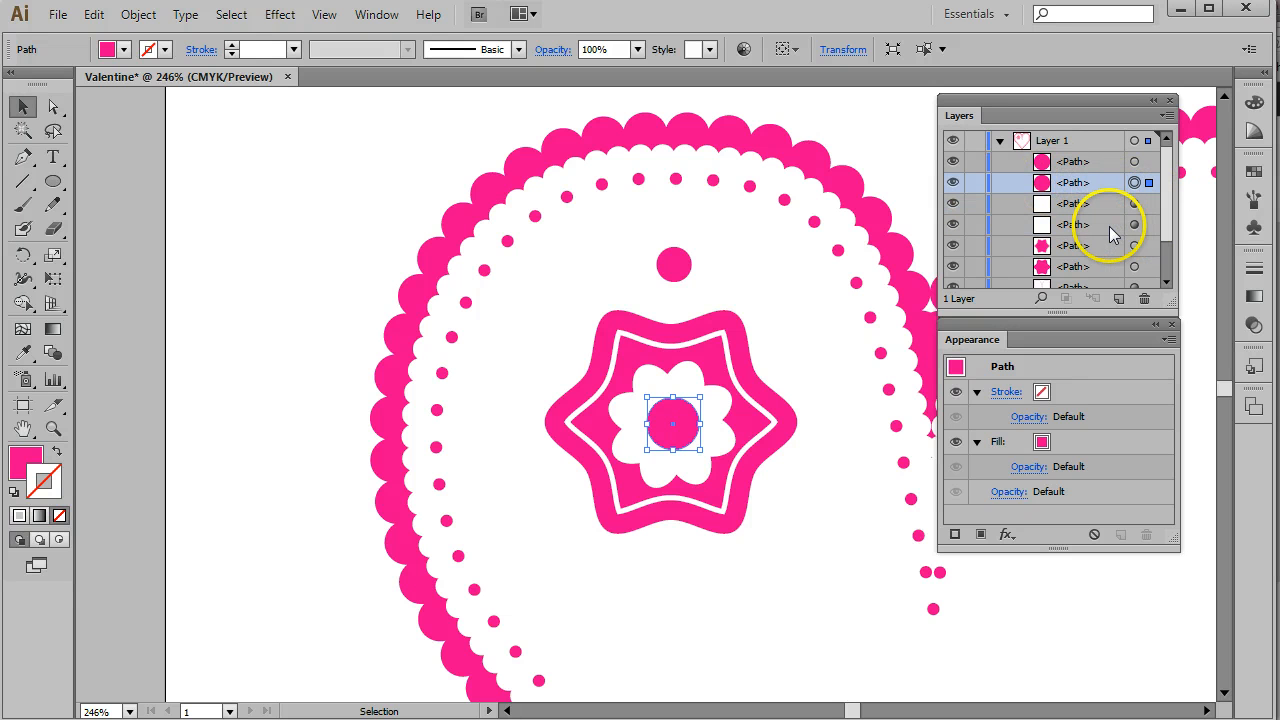
left_click(1109, 226, "shift")
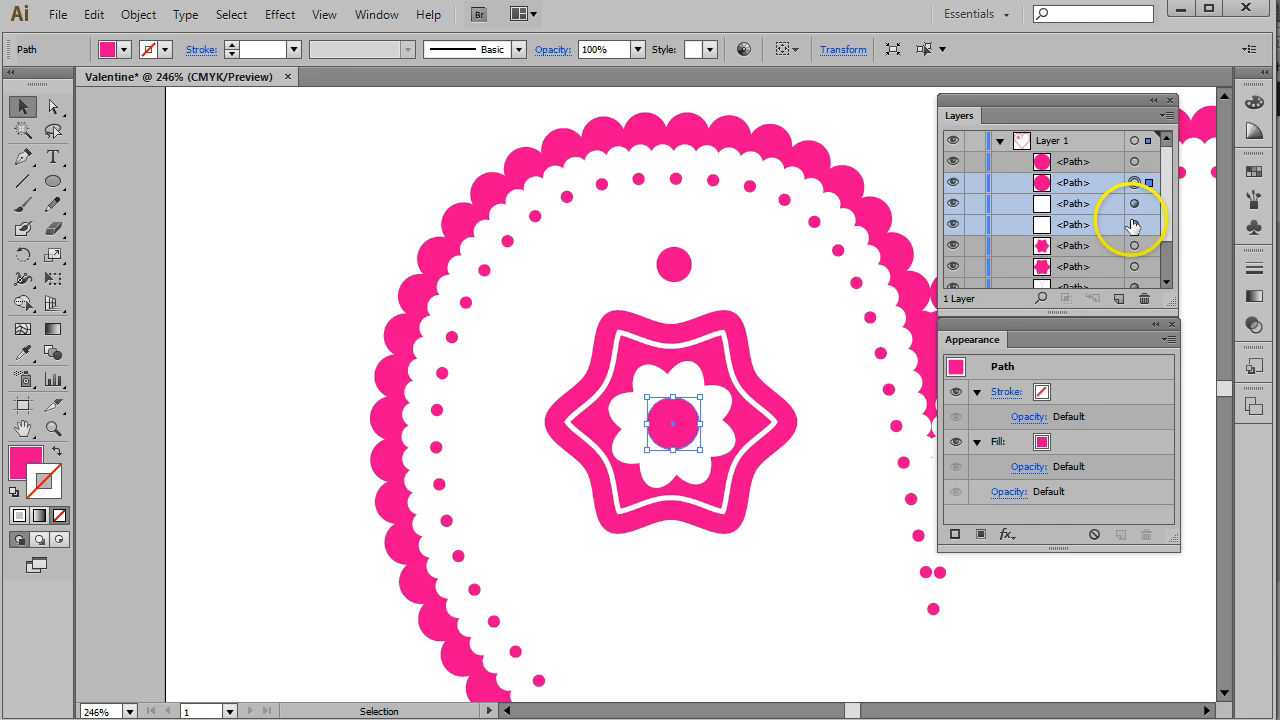
left_click(1137, 226)
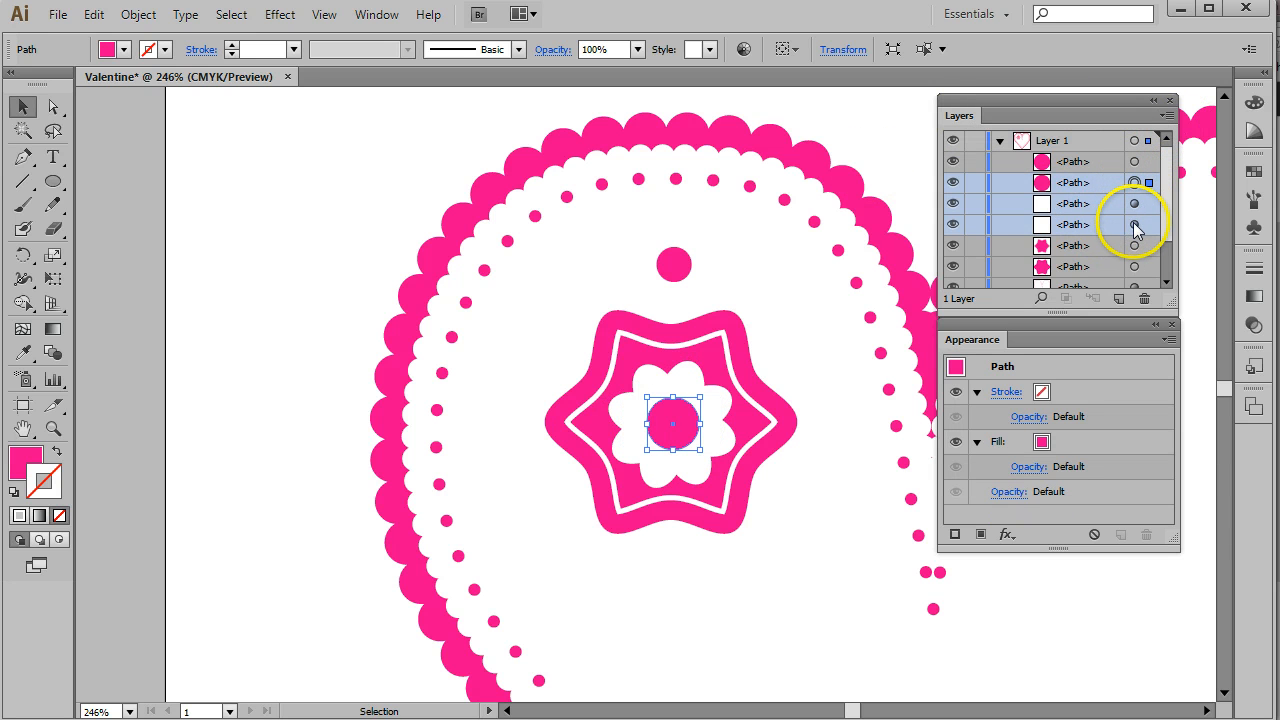
left_click(1166, 116)
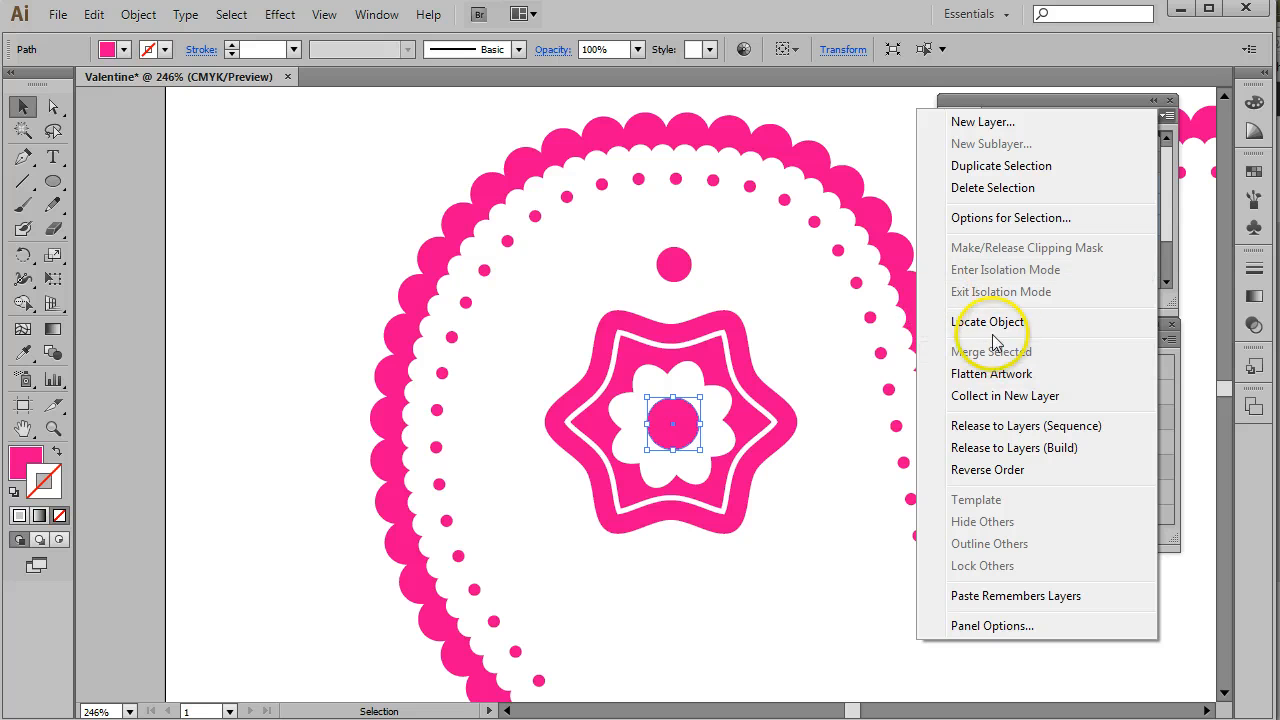
left_click(860, 22)
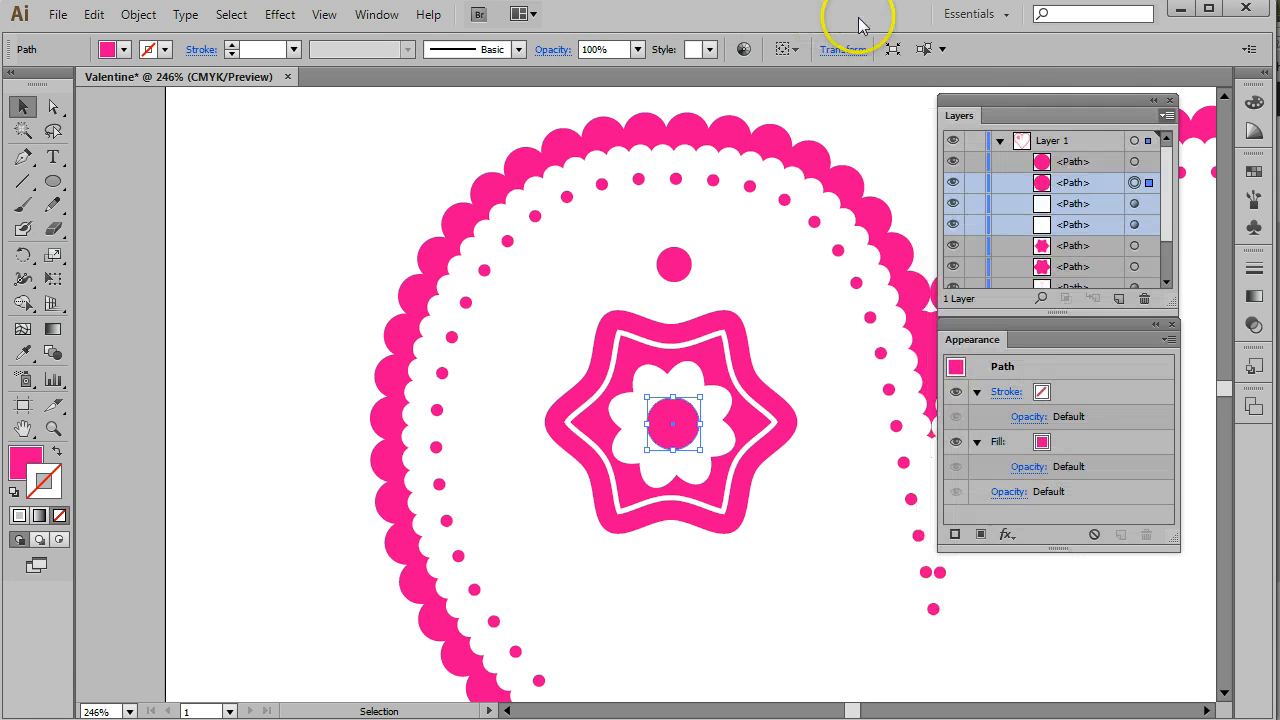
key("ctrl+z")
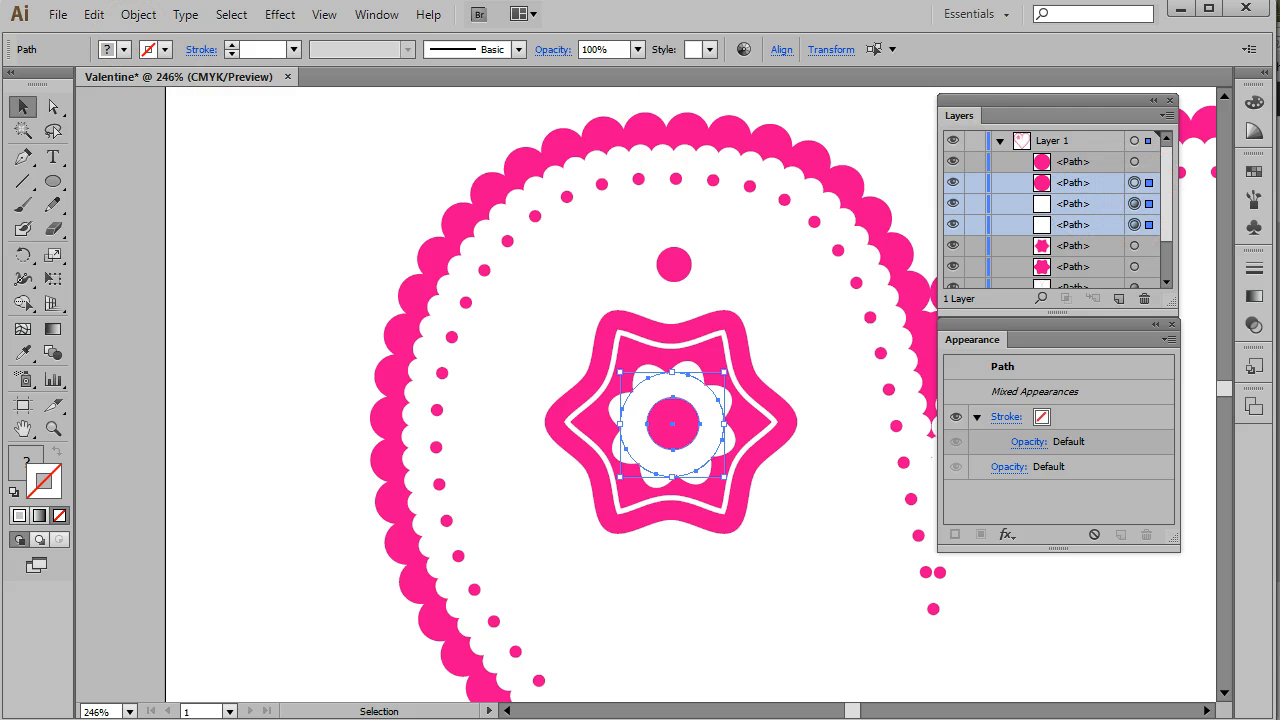
left_click(138, 14)
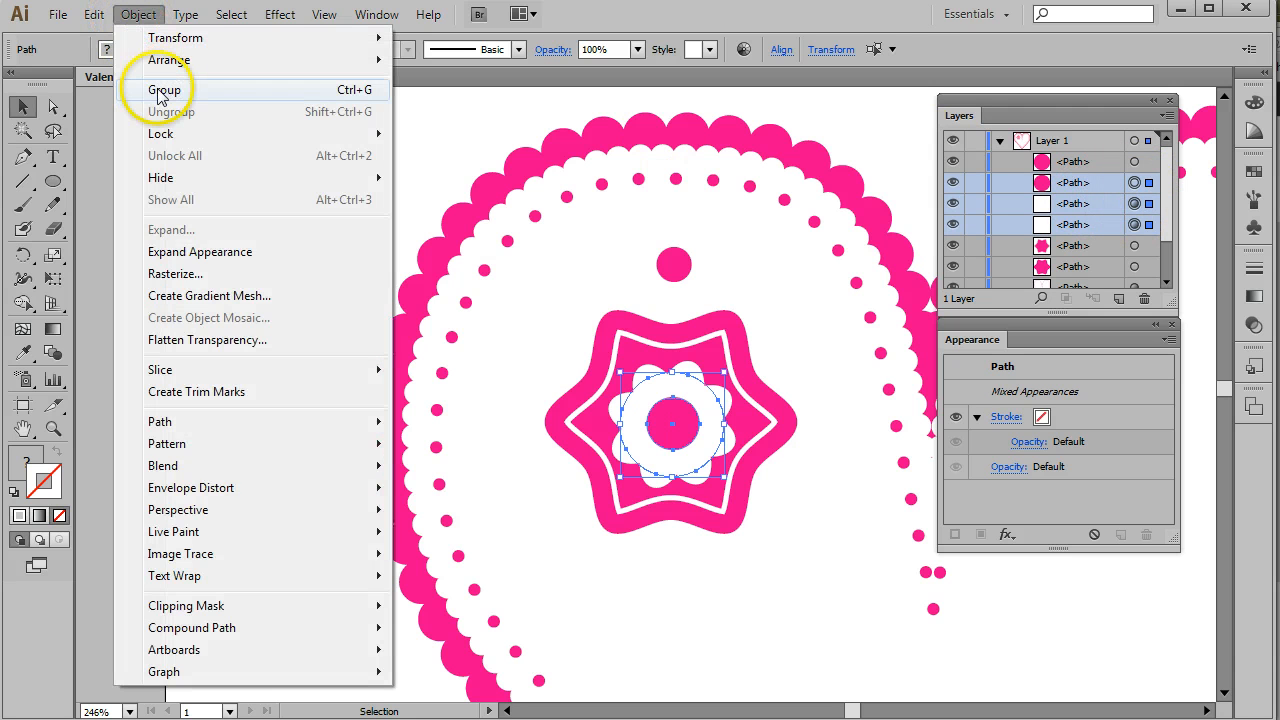
left_click(163, 90)
- Select the small pink circle and the wavy star shapes and align them to a common horizontal centre
left_click(1020, 183)
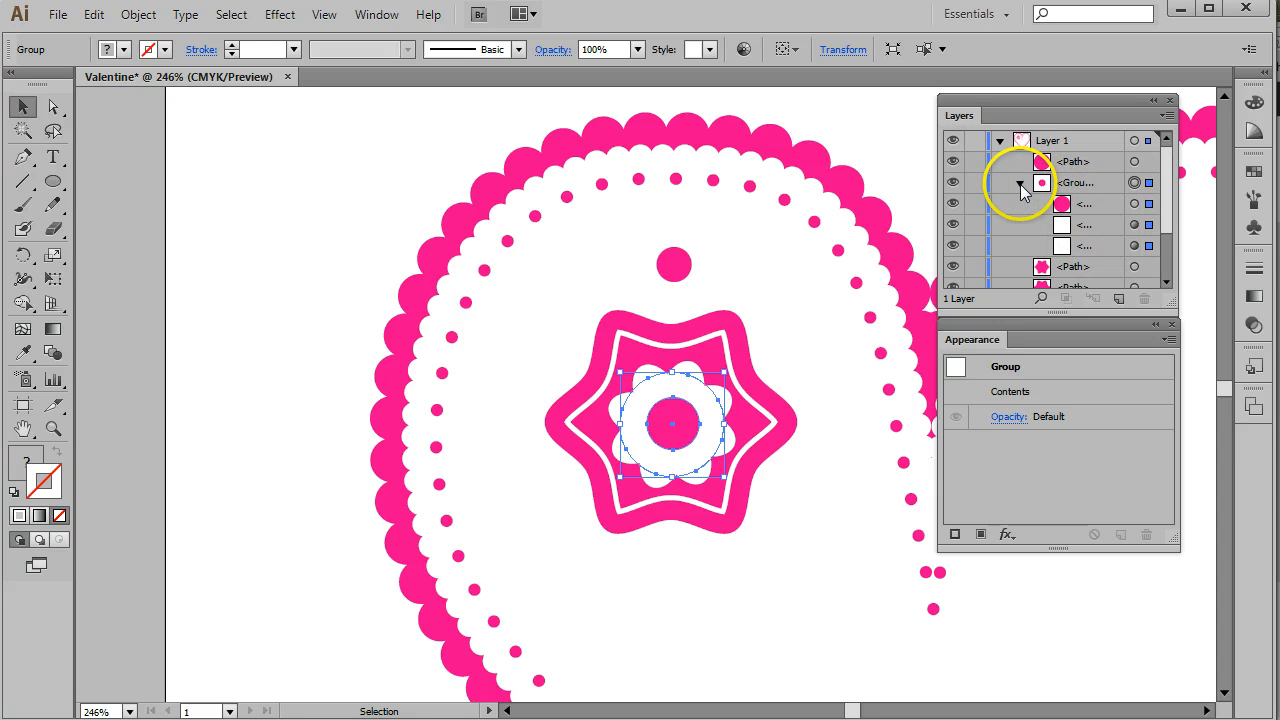
left_click(1020, 184)
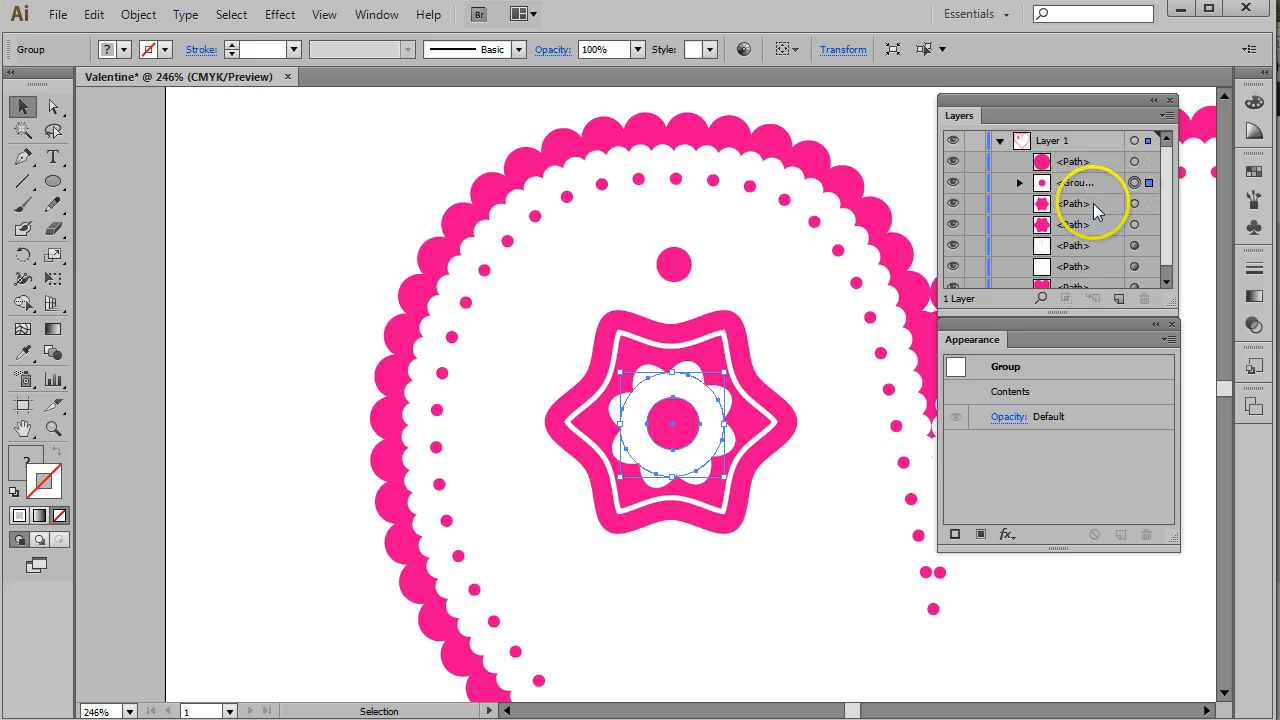
left_click(1102, 224)
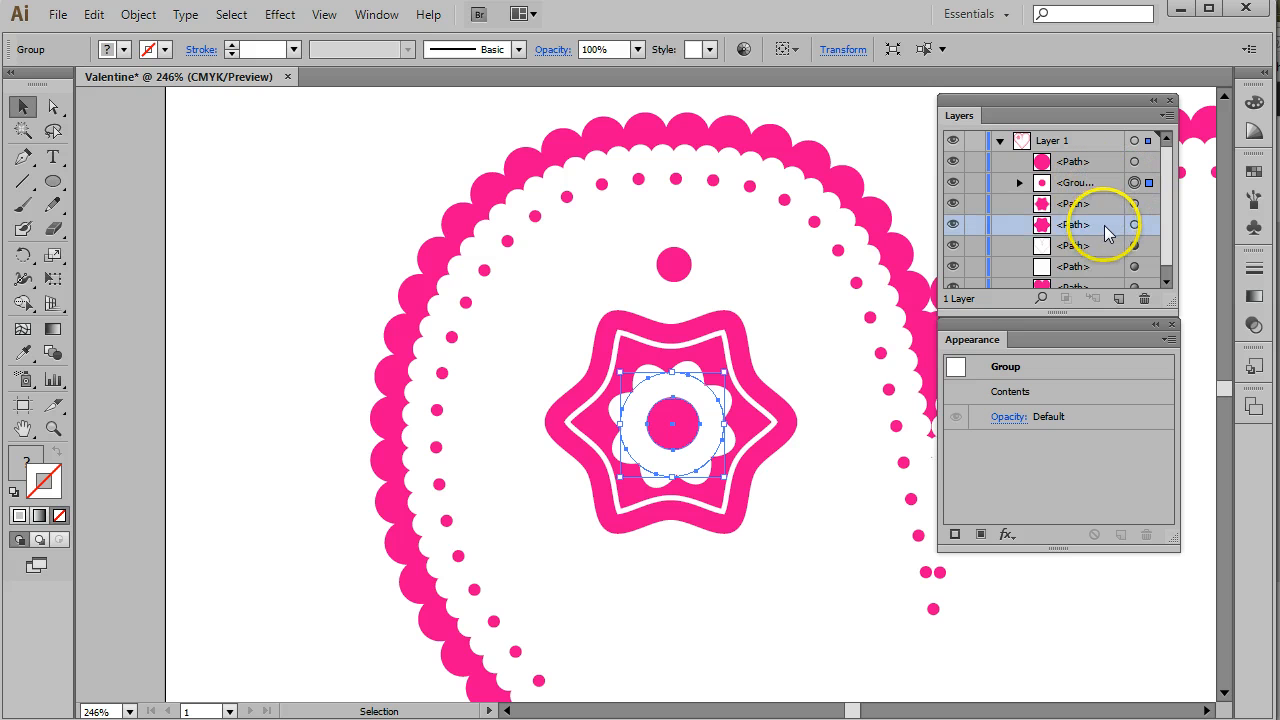
left_click(1134, 224)
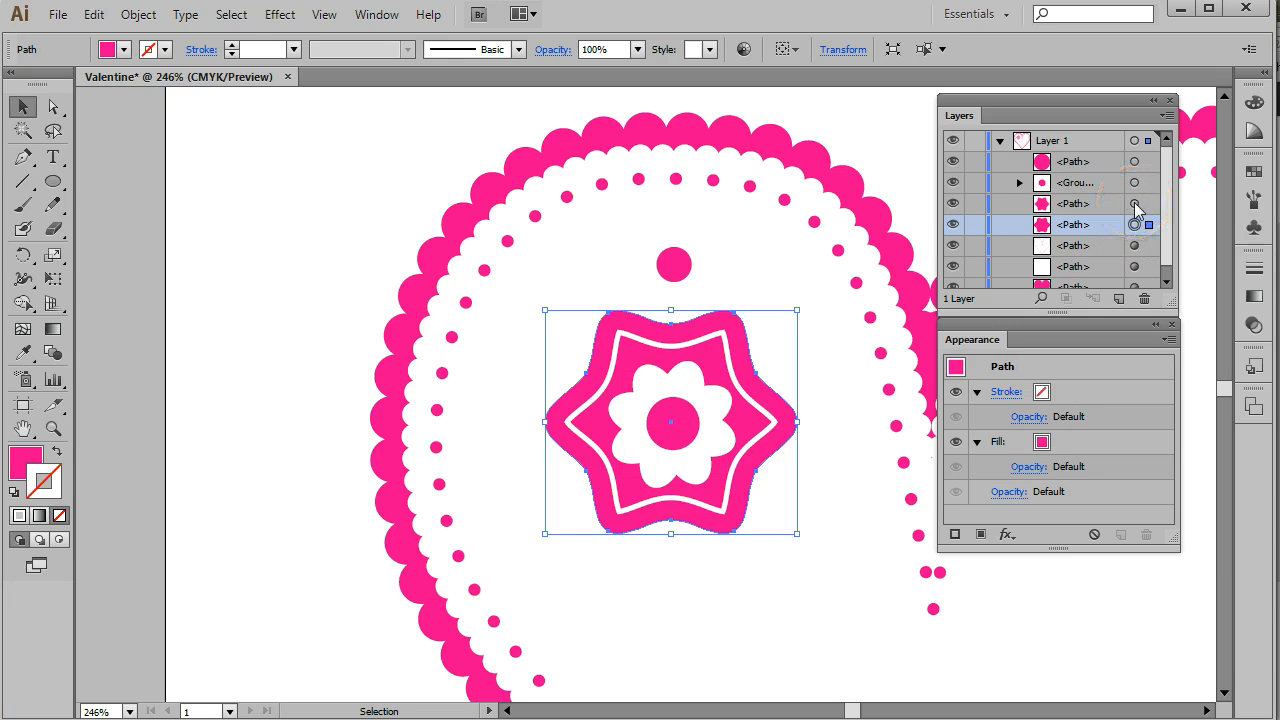
left_click(1135, 205, "shift")
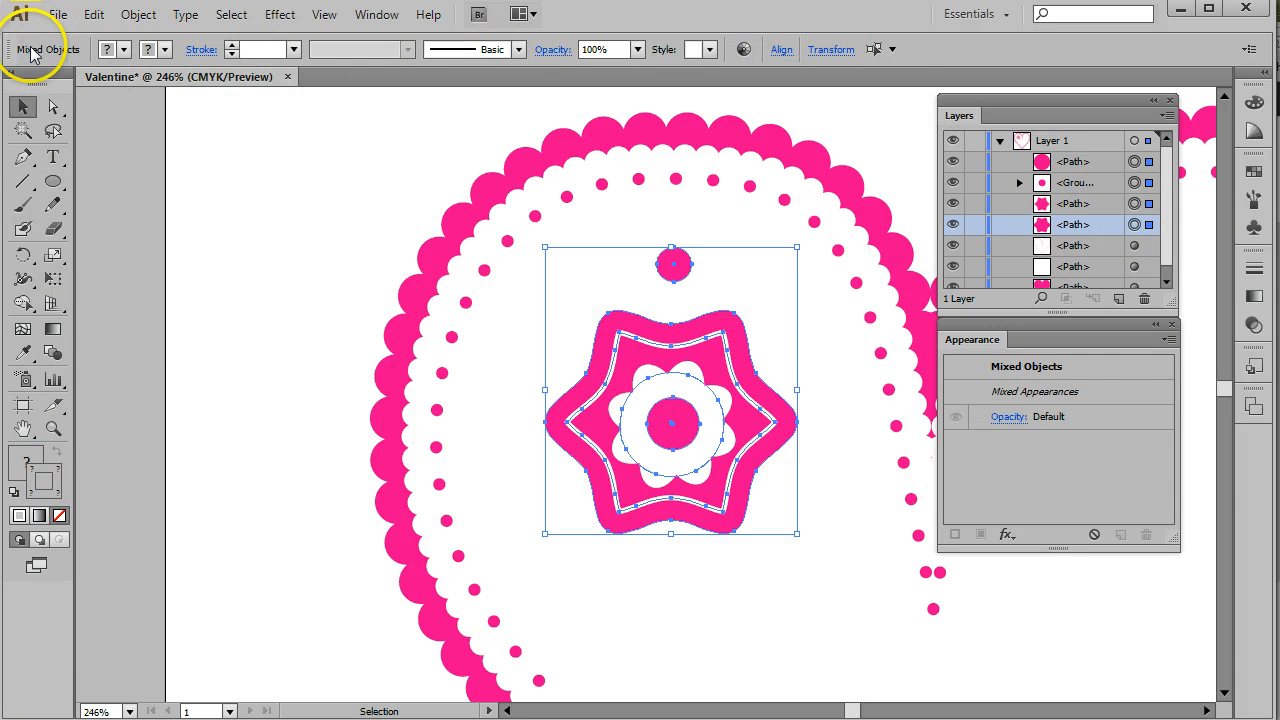
left_click(781, 53)
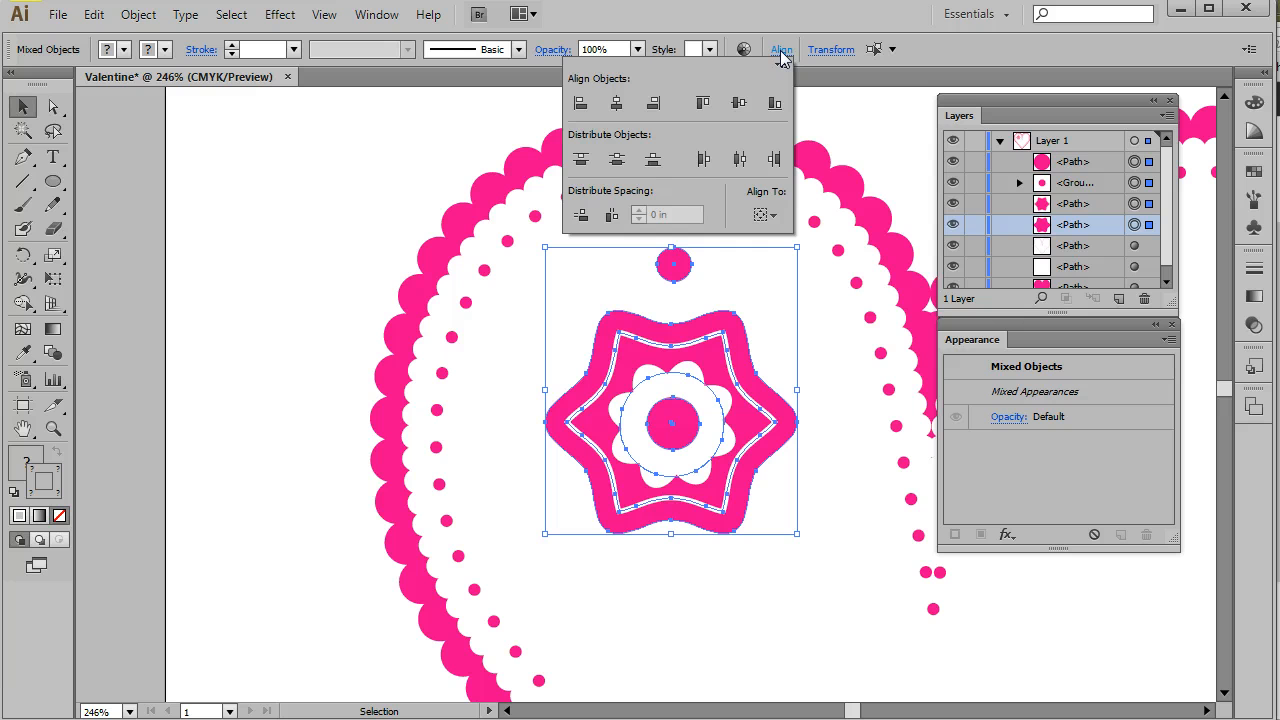
left_click(620, 109)
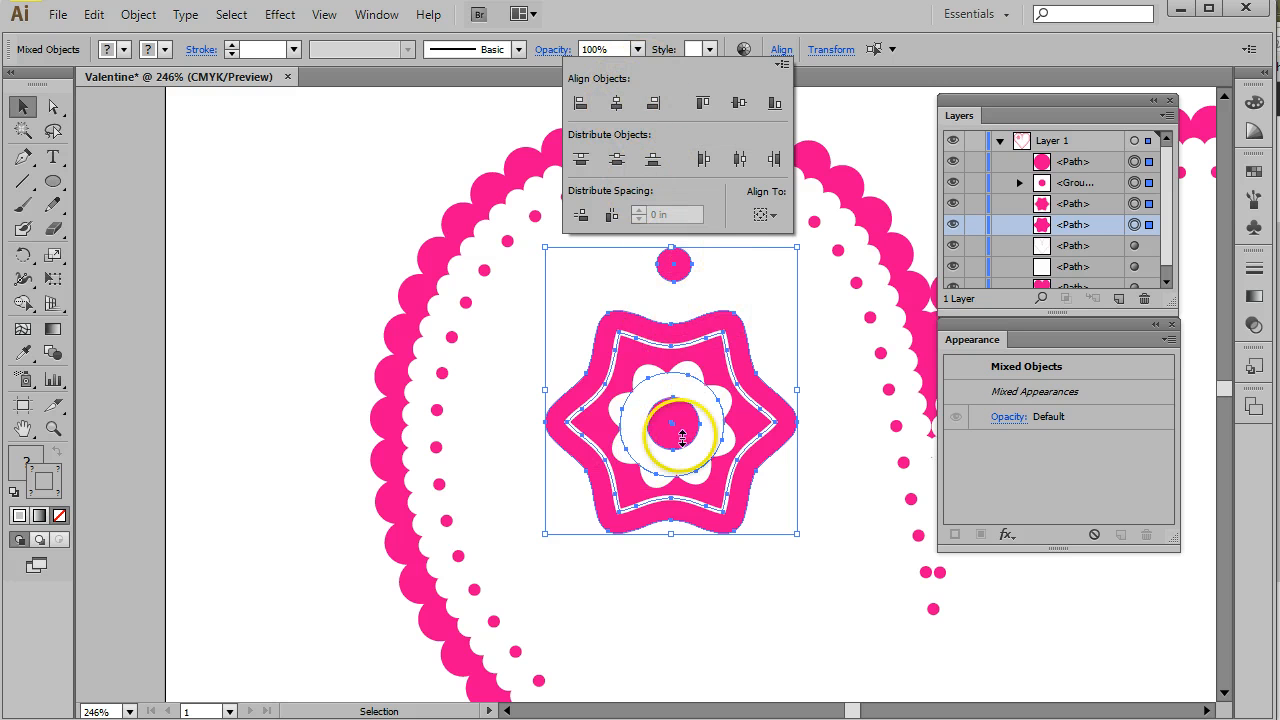
left_click(617, 104)
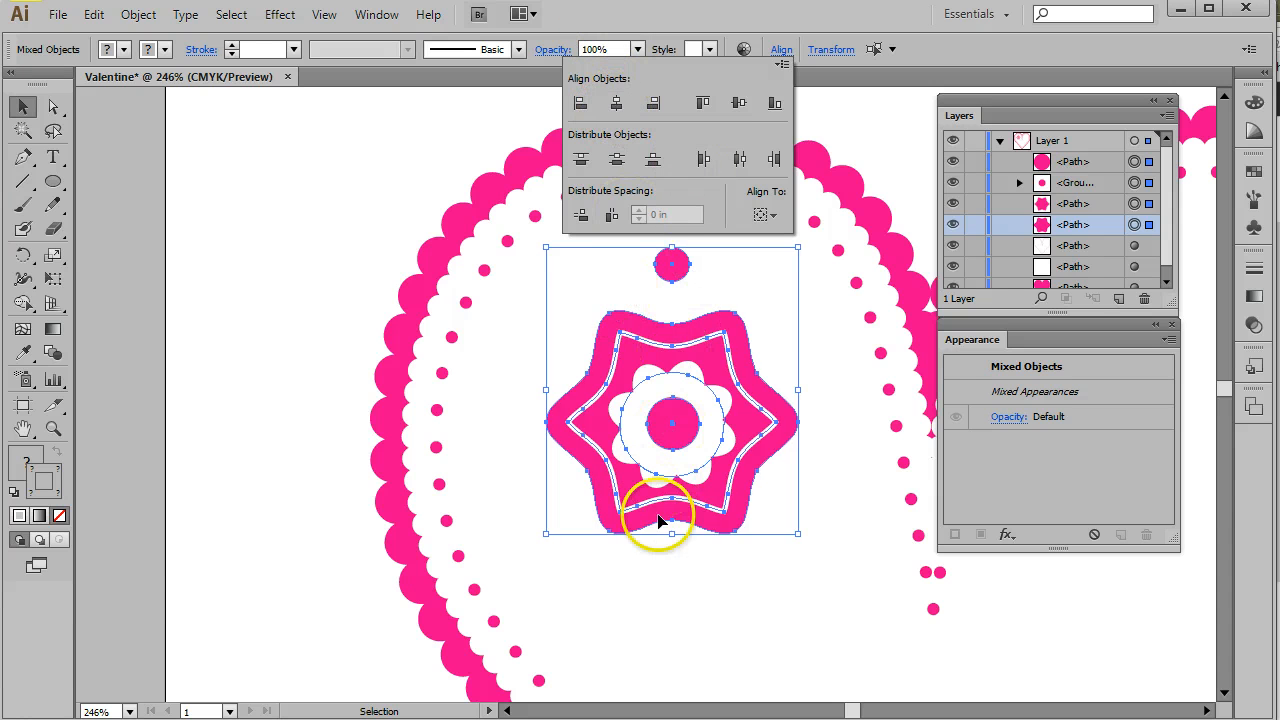
left_click(802, 20)
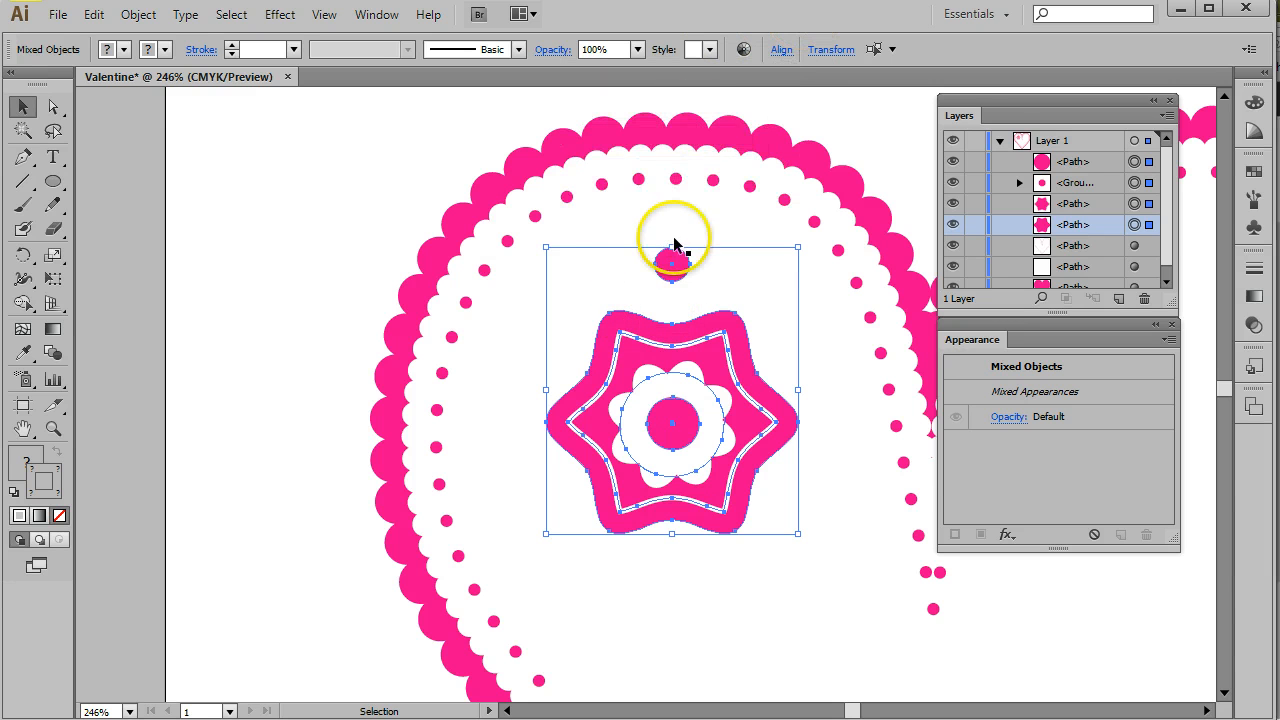
left_click(278, 165)
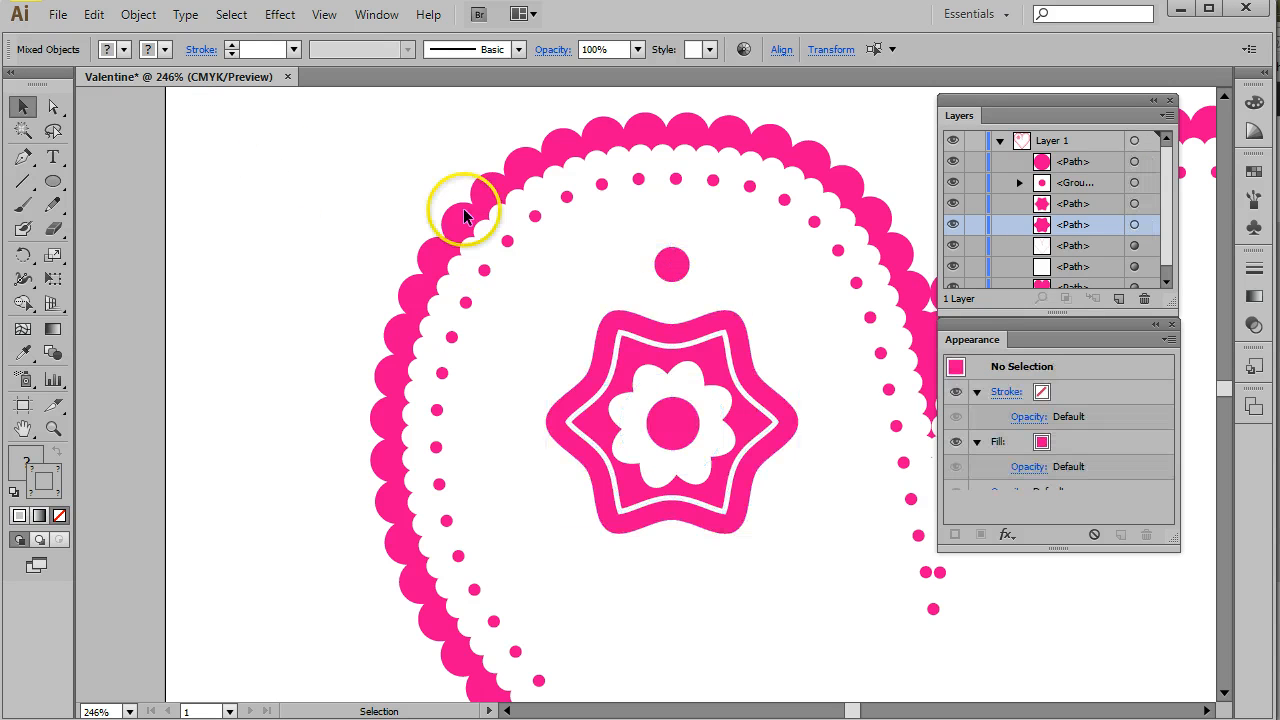
- Create an inset offset path of -0.05 in from the small pink circle
left_click(680, 265)
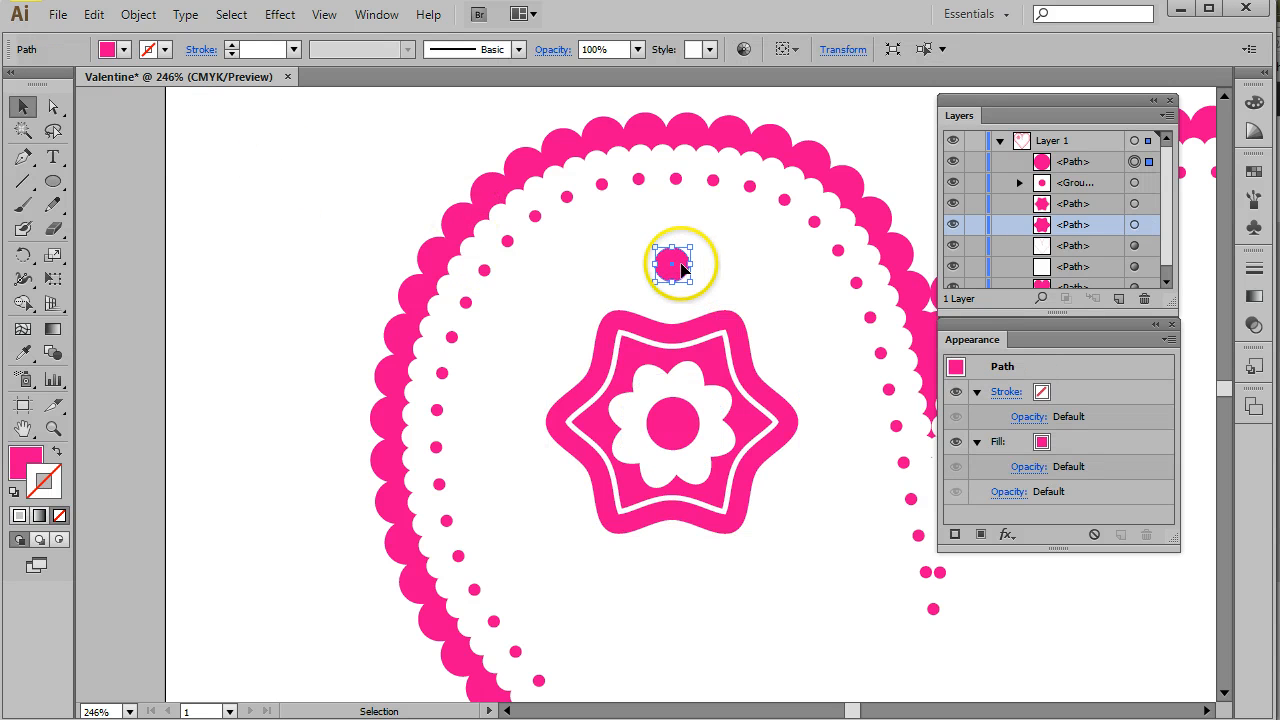
left_click(135, 15)
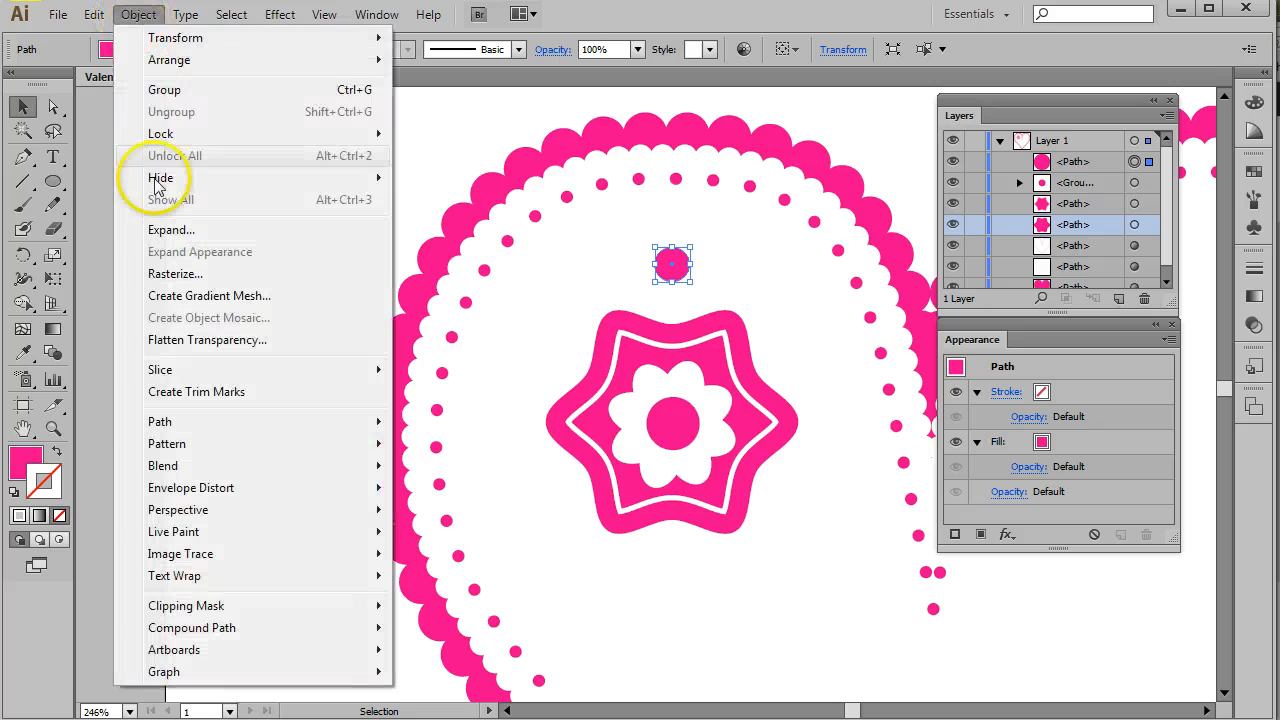
mouse_move(160, 37)
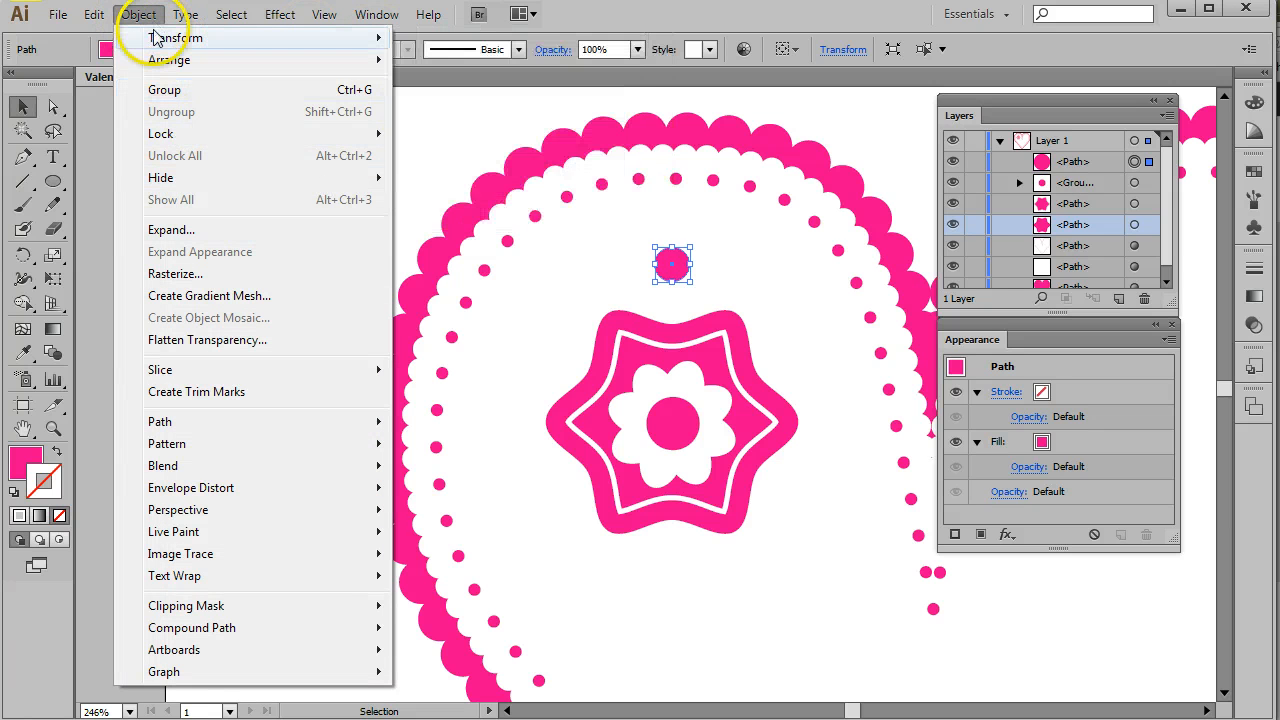
mouse_move(197, 428)
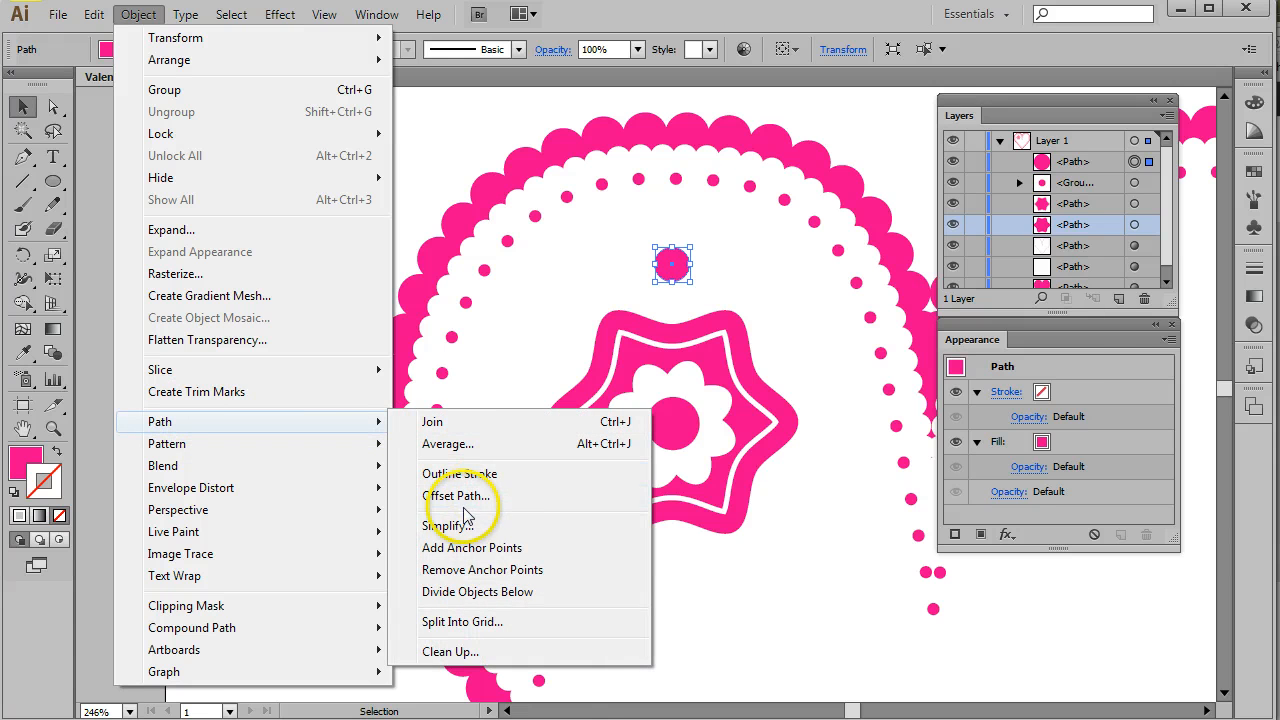
left_click(471, 491)
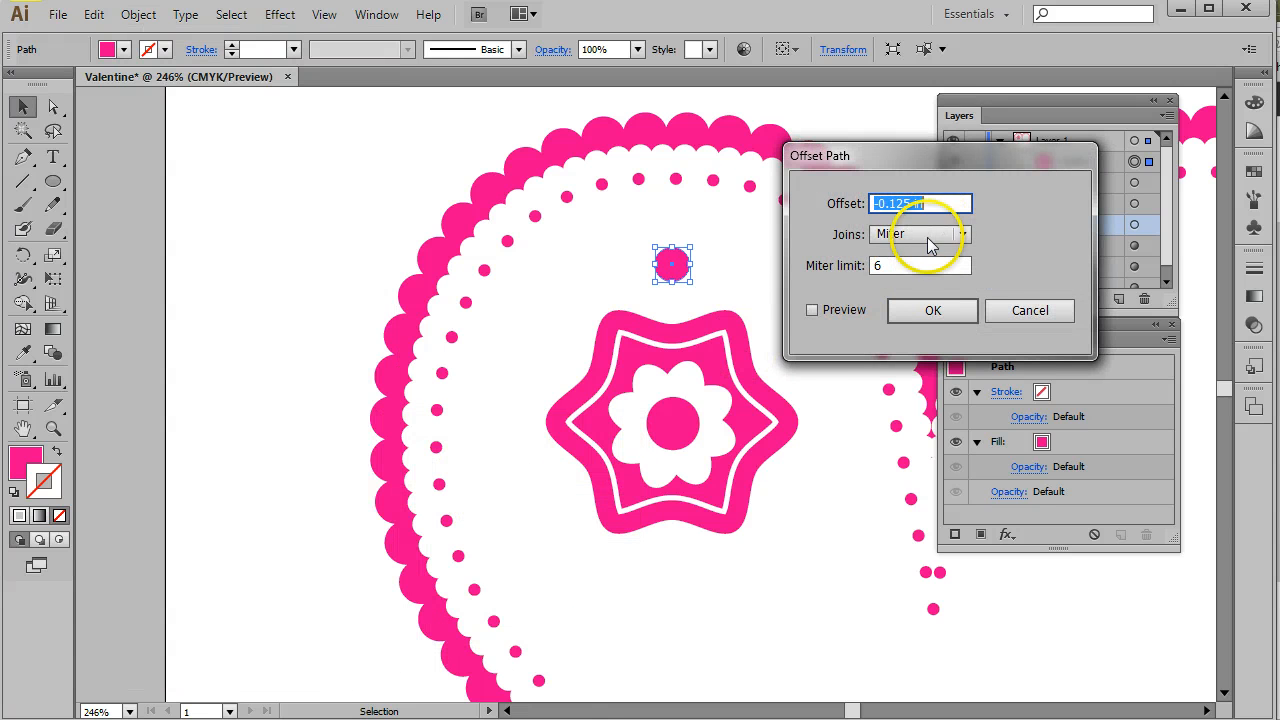
left_click(812, 310)
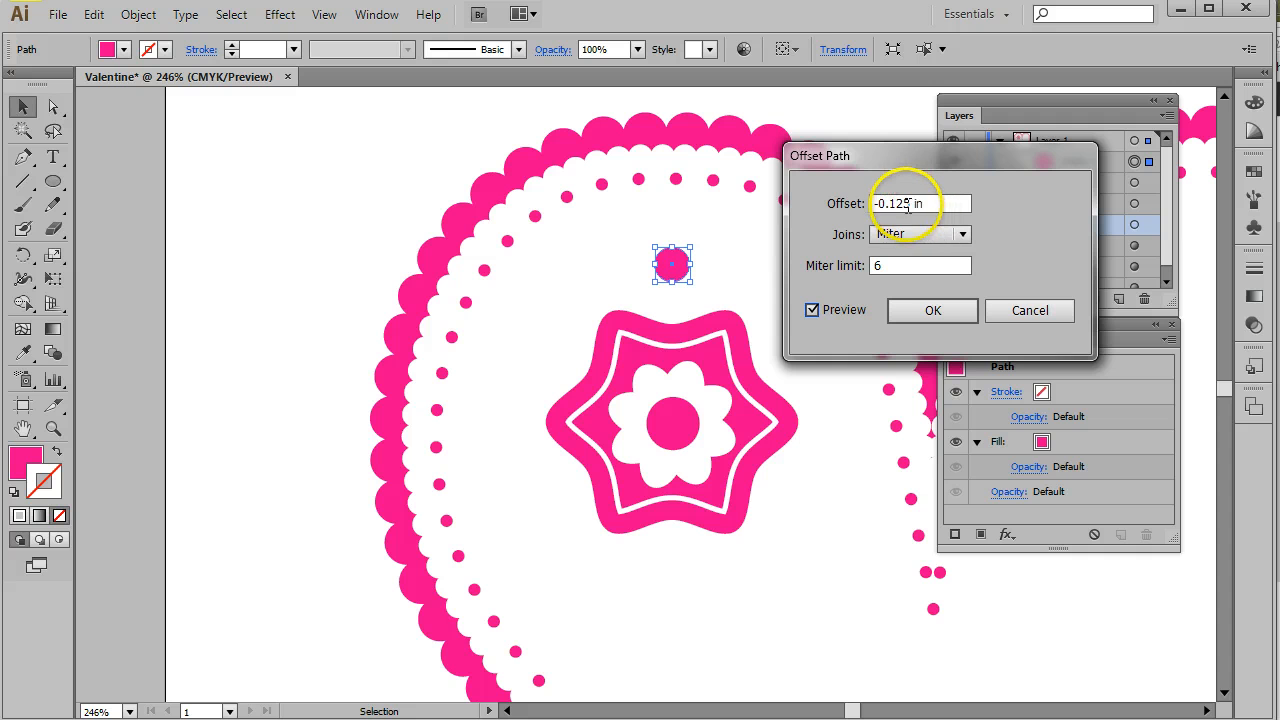
left_click_drag(911, 203, 895, 203)
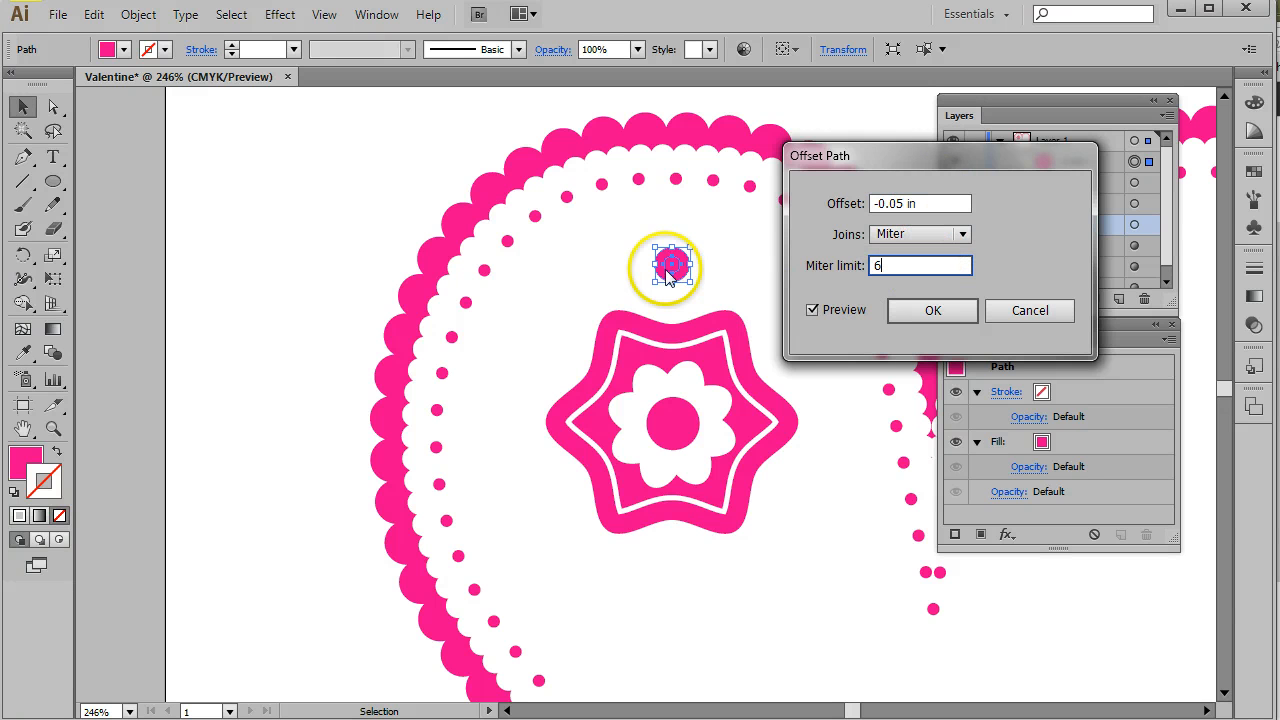
left_click(931, 310)
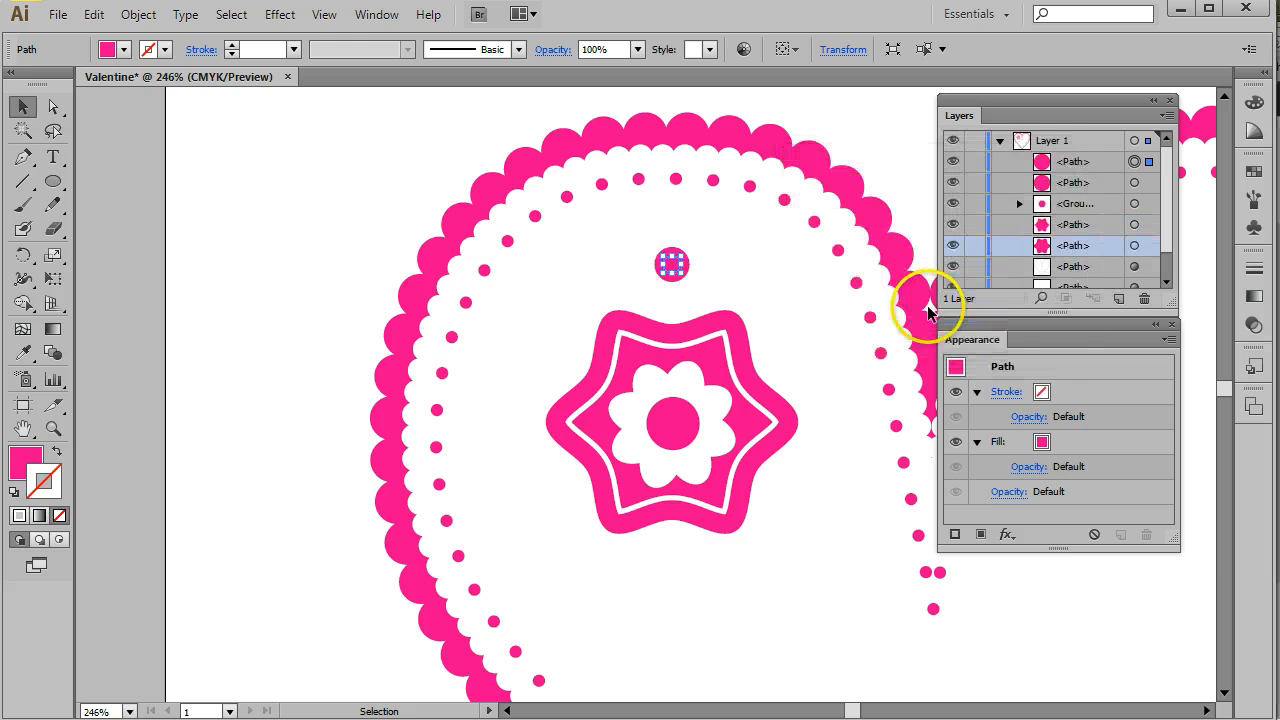
- Fill the new inner offset circle with white
left_click(1087, 163)
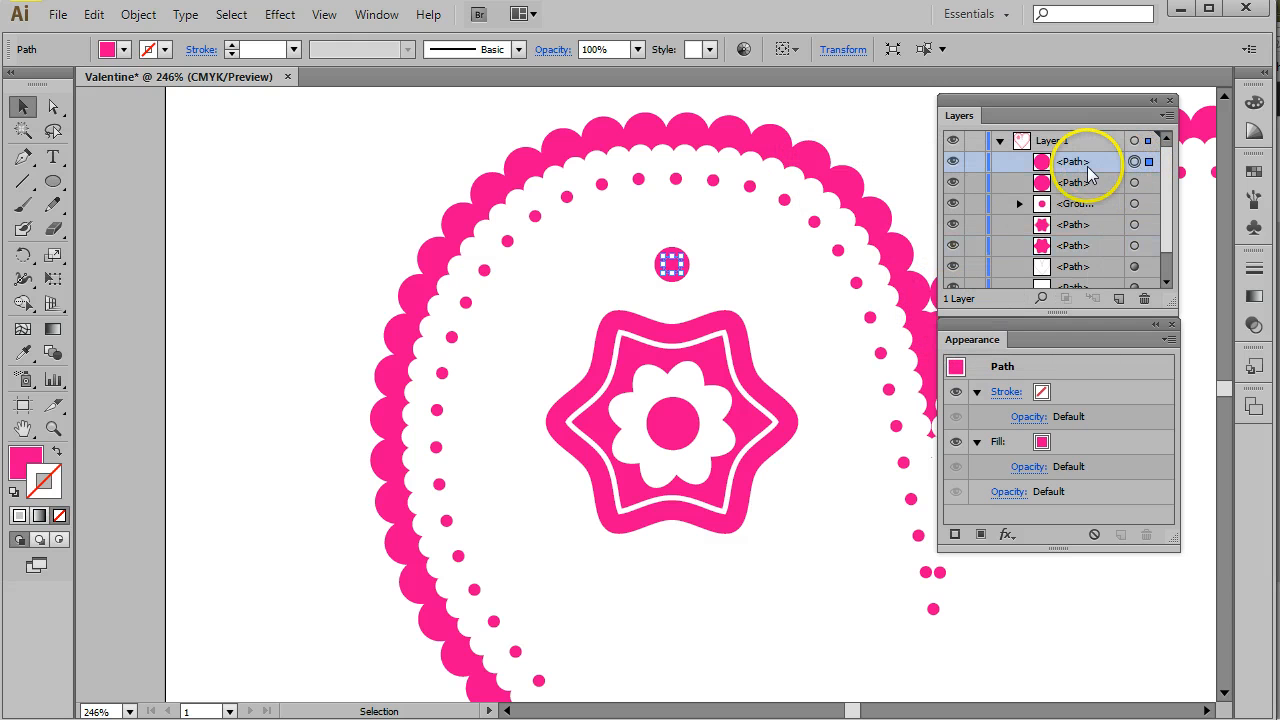
left_click(107, 49)
left_click(38, 83)
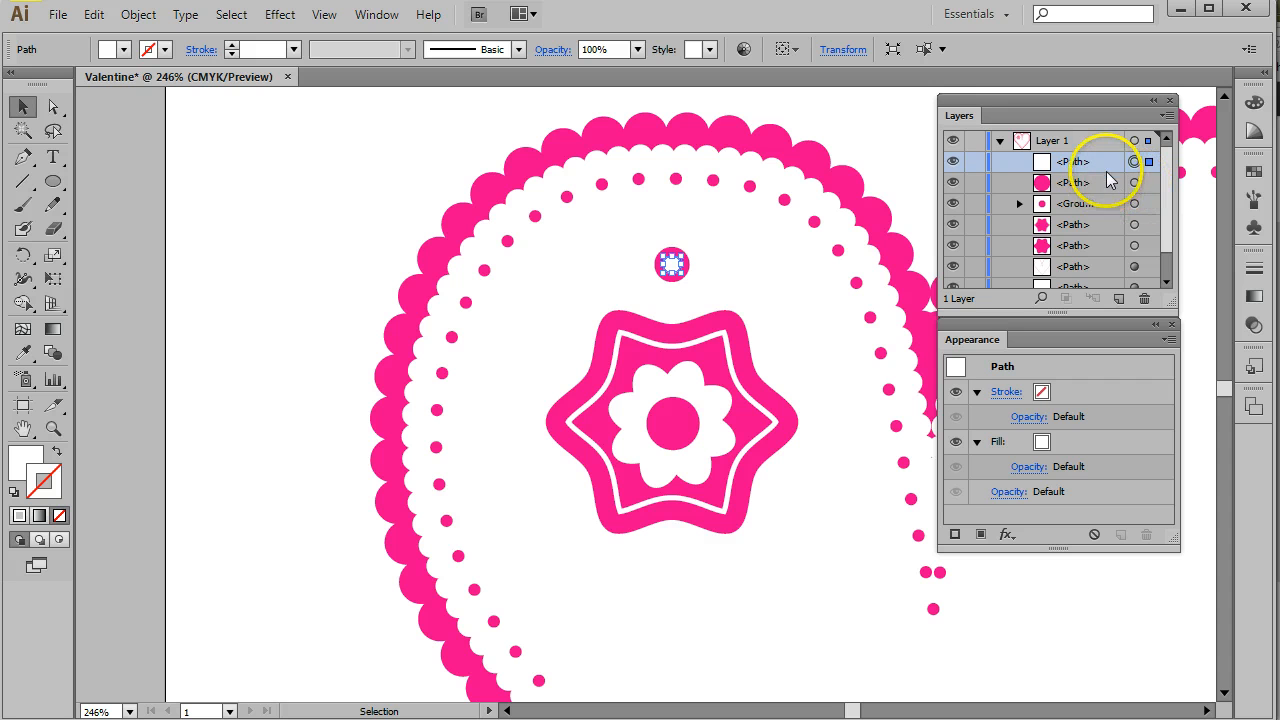
- Rotate a copy of the small pink-and-white circle pair 60° around the flower's centre
left_click(1098, 184, "shift")
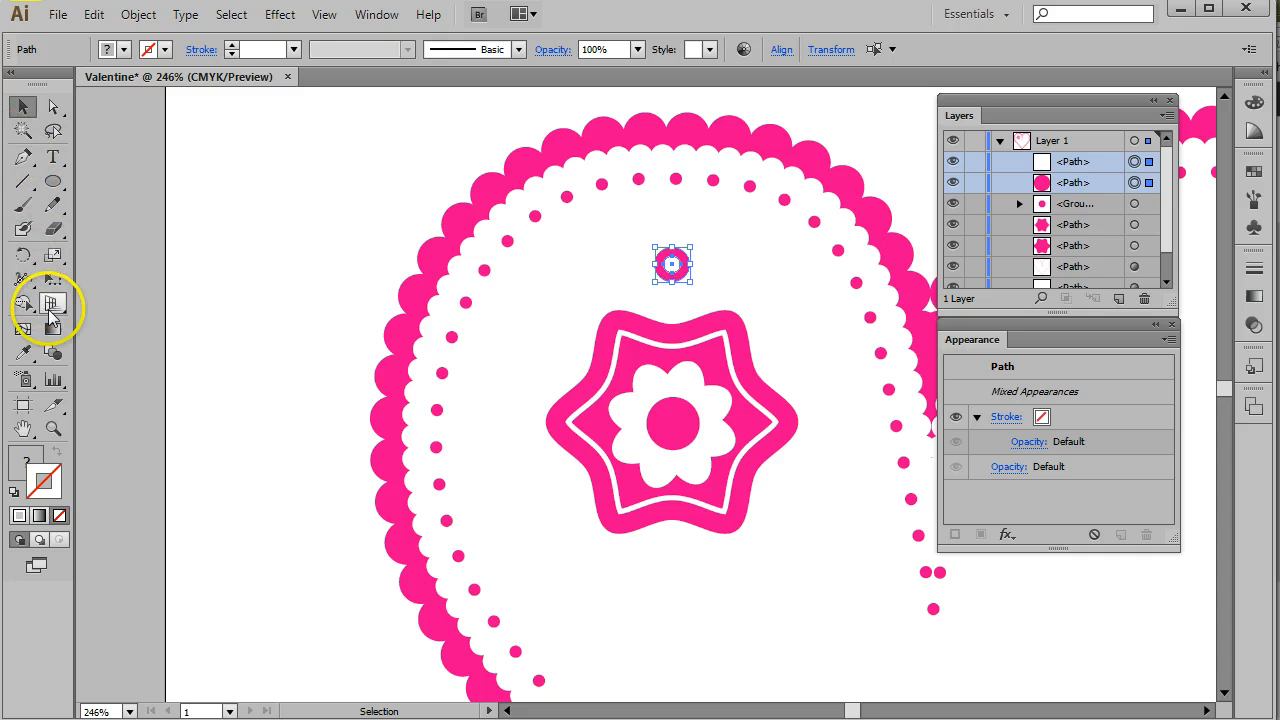
left_click(24, 256)
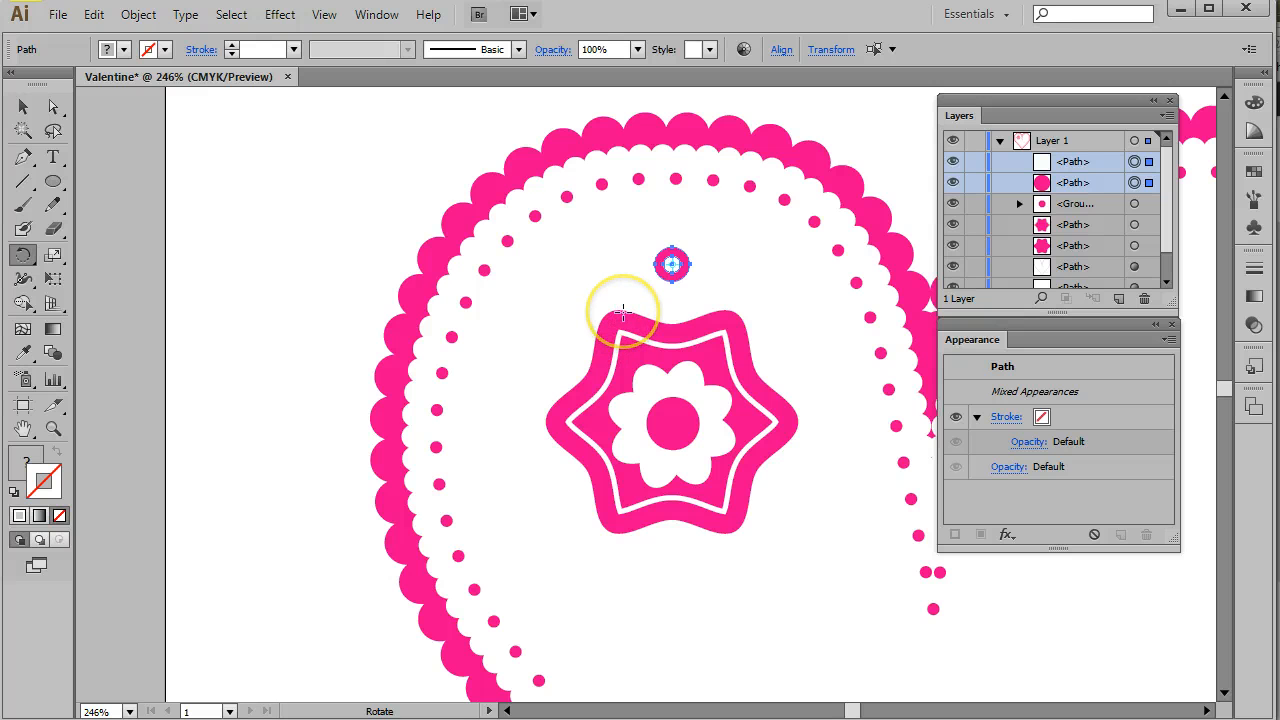
left_click(671, 264)
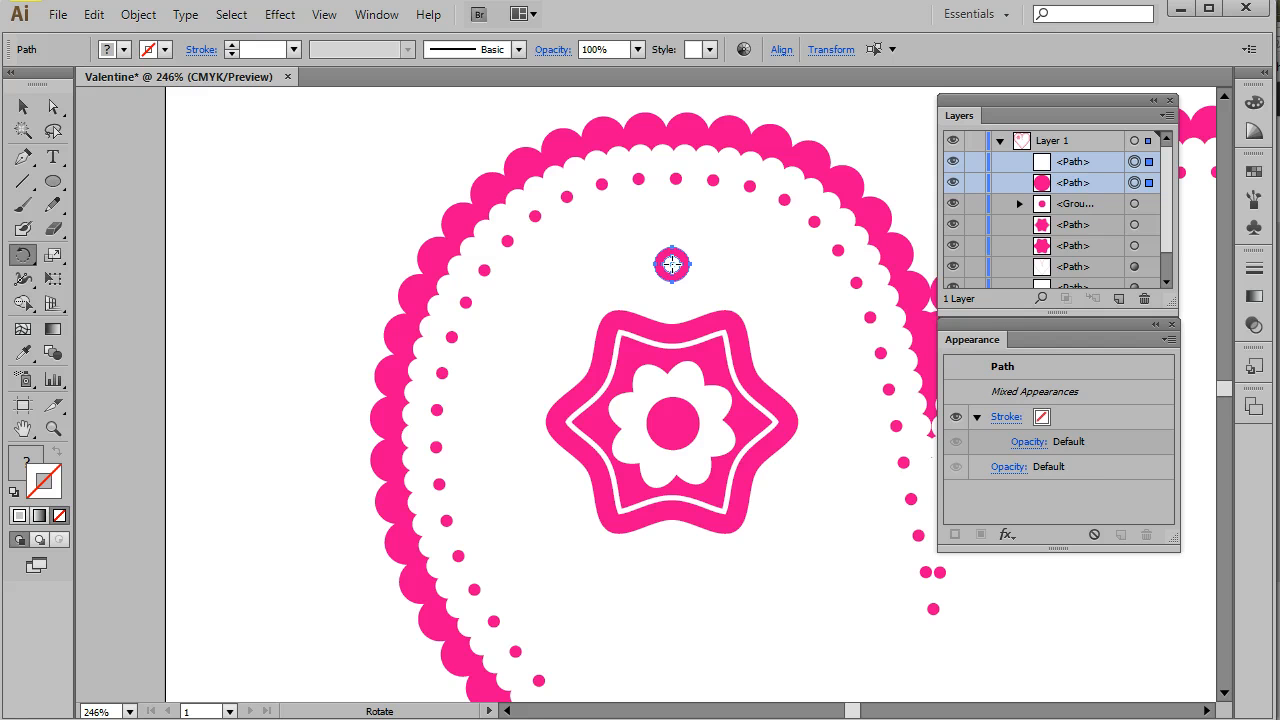
left_click_drag(672, 264, 673, 423)
mouse_move(673, 423)
left_mouse_down()
mouse_move(700, 427)
mouse_move(673, 426)
left_mouse_up()
left_click(673, 424, "alt")
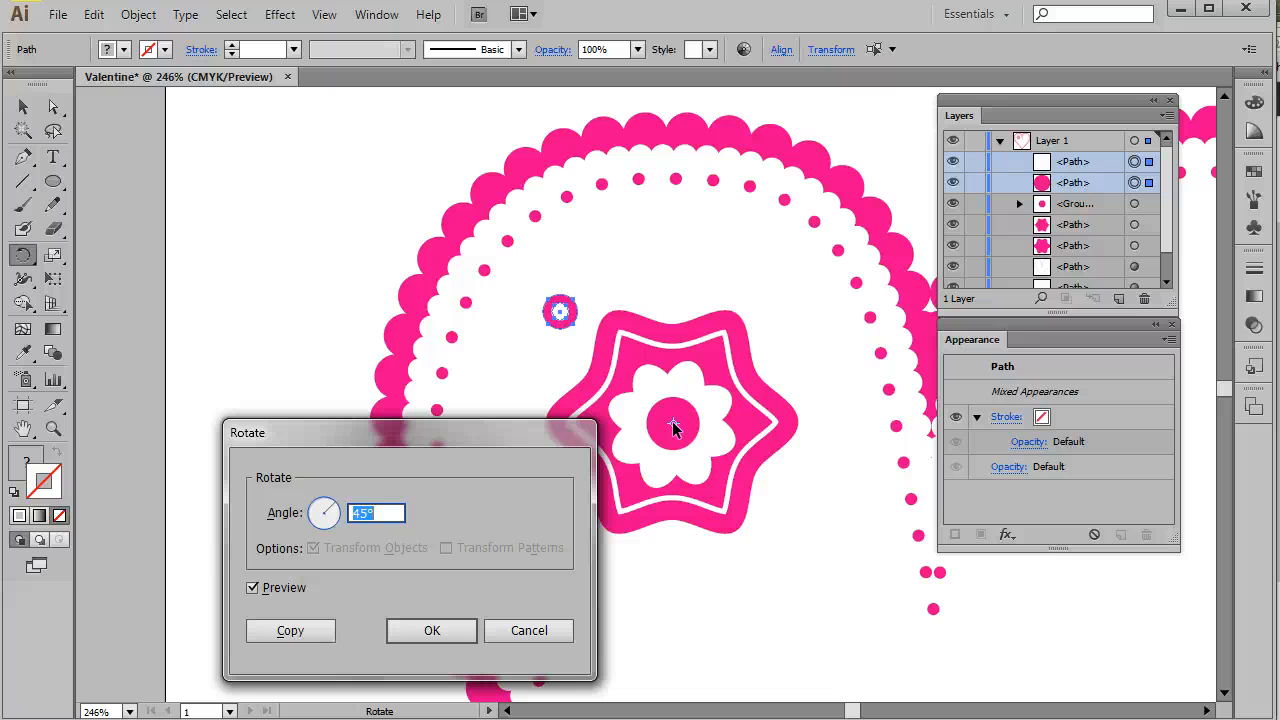
left_click_drag(349, 433, 231, 115)
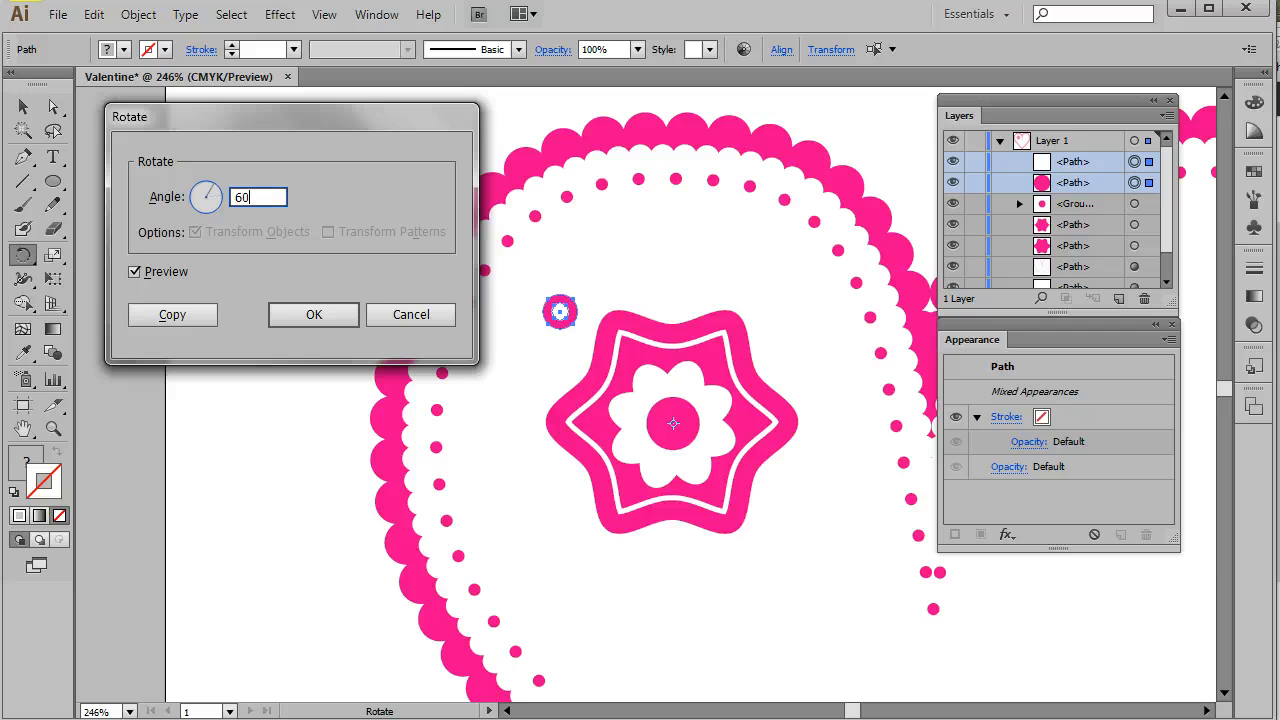
left_click(134, 272)
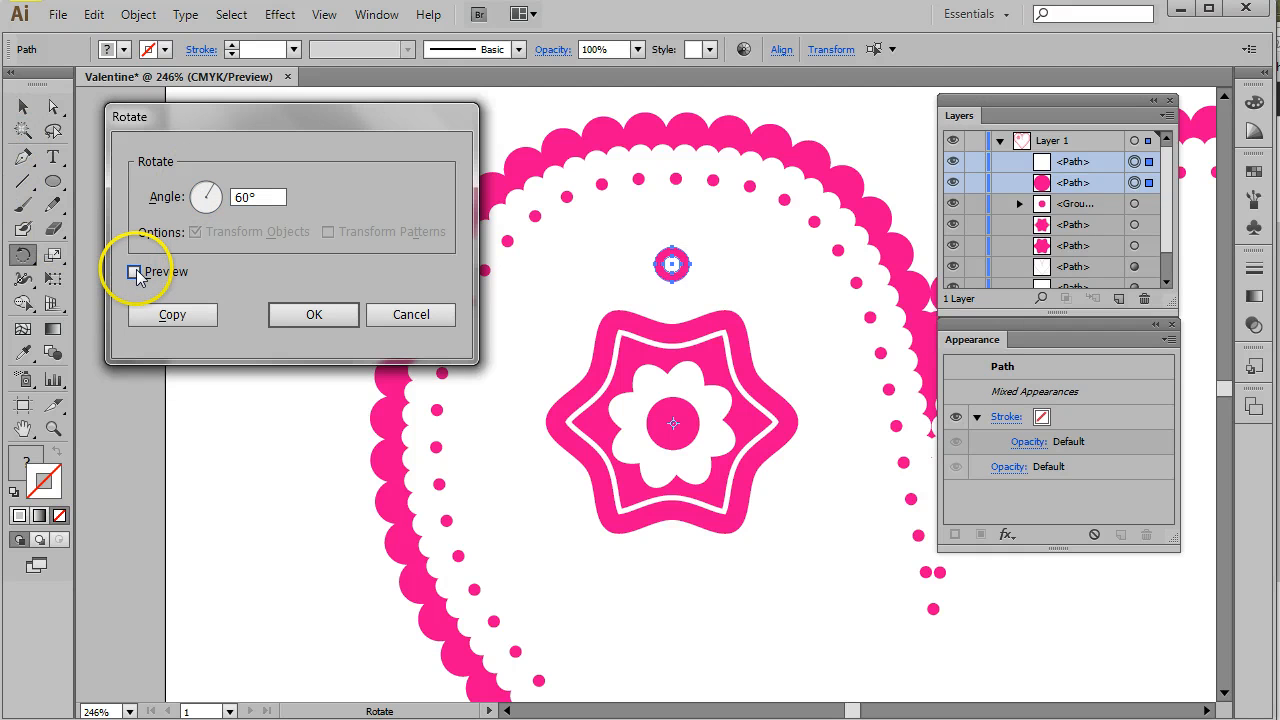
left_click(134, 272)
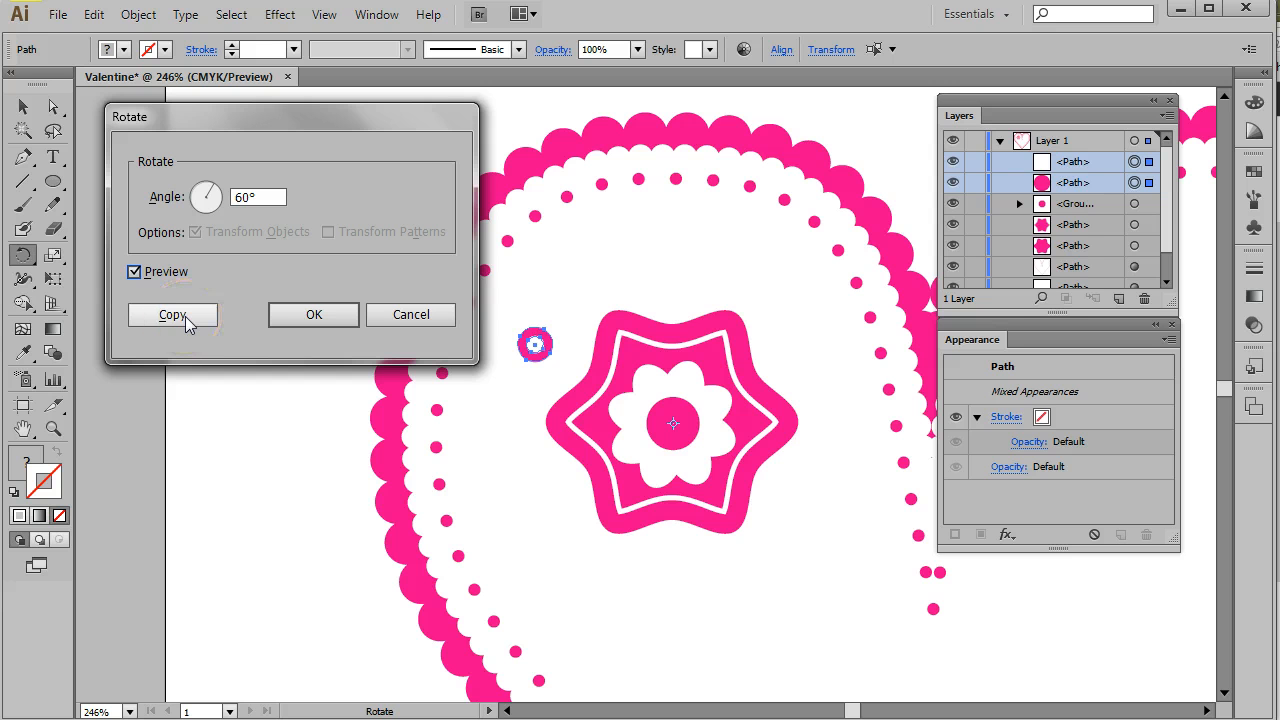
left_click(184, 316)
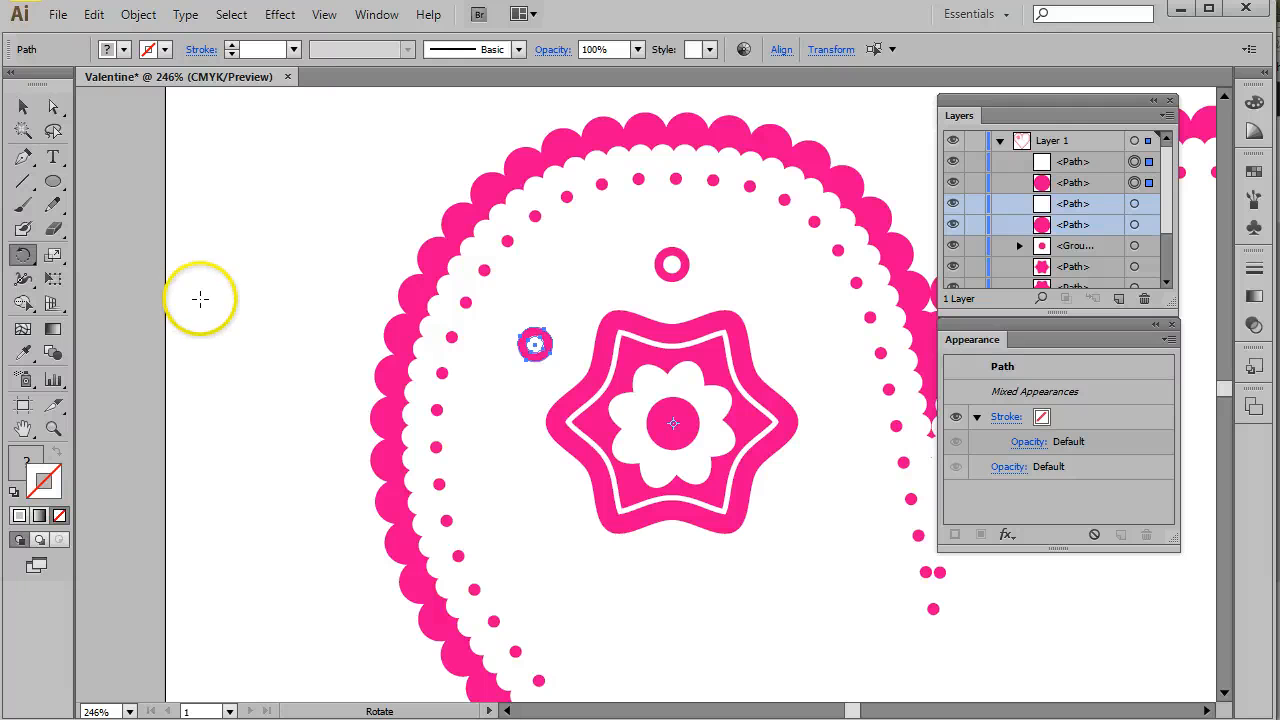
- Repeat the rotated copy four more times to ring the flower centre with small circles
left_click(140, 20)
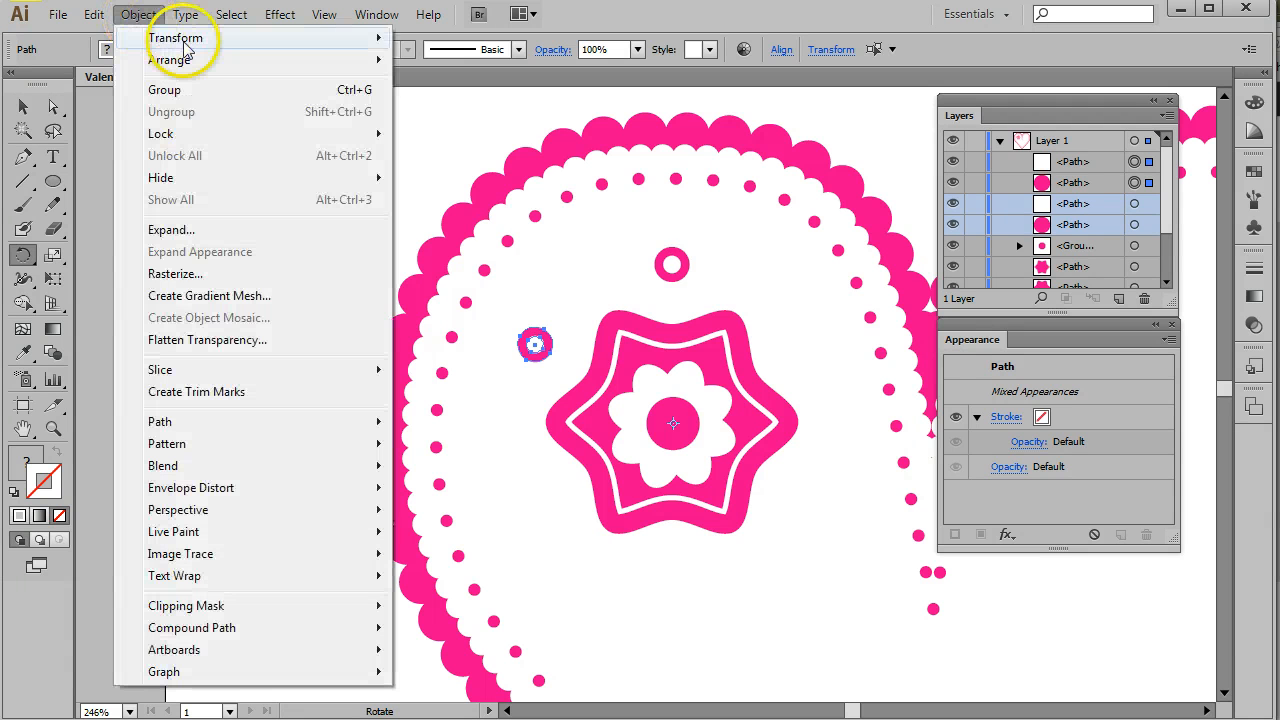
mouse_move(145, 35)
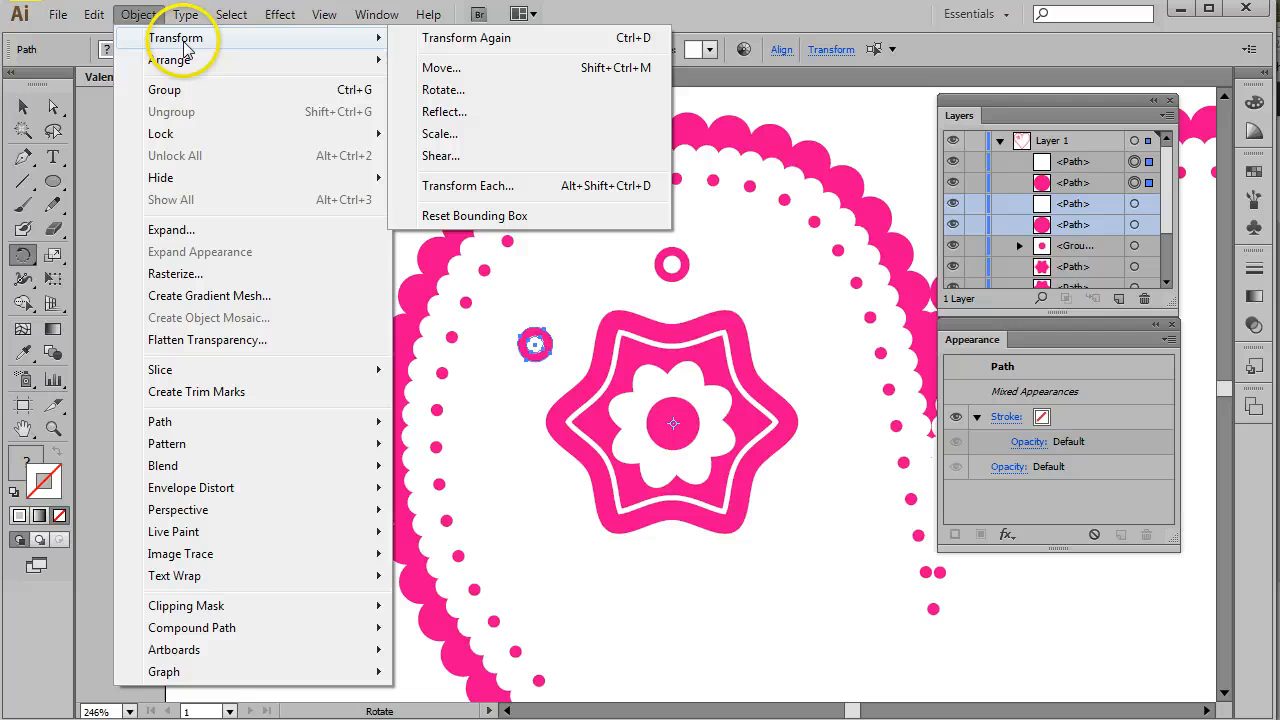
left_click(446, 40)
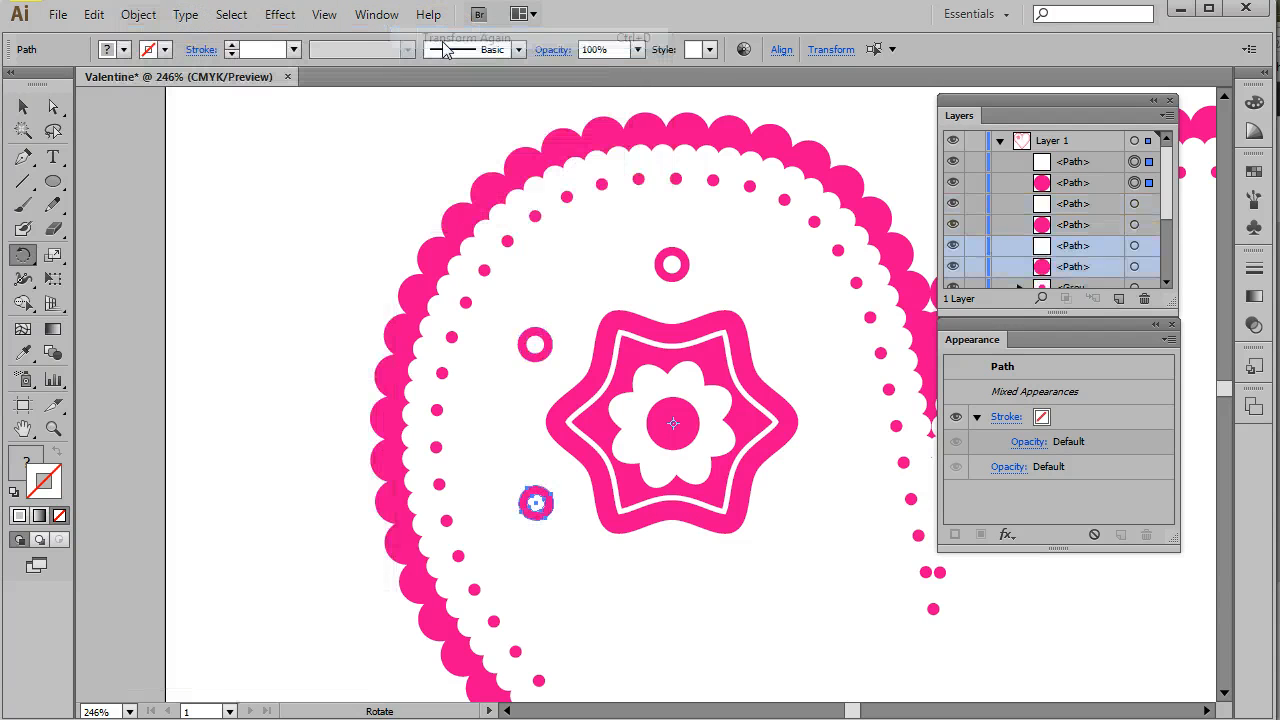
left_click(23, 130)
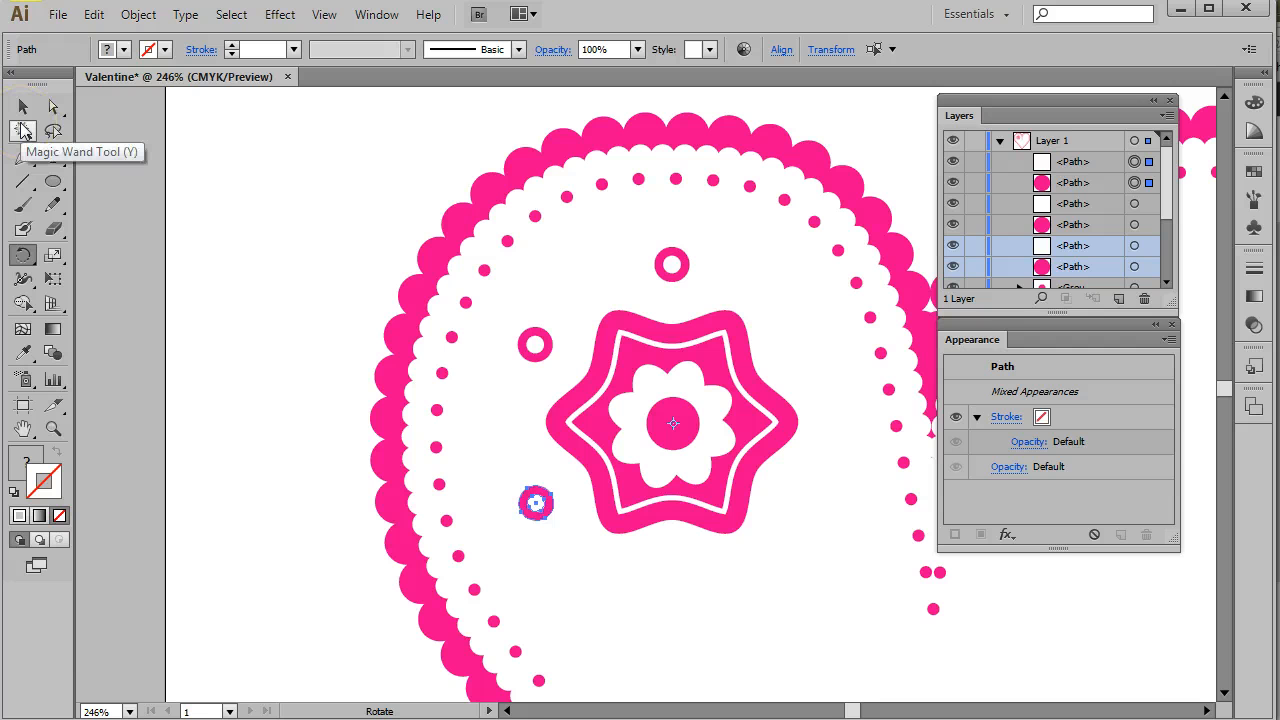
key("ctrl+d")
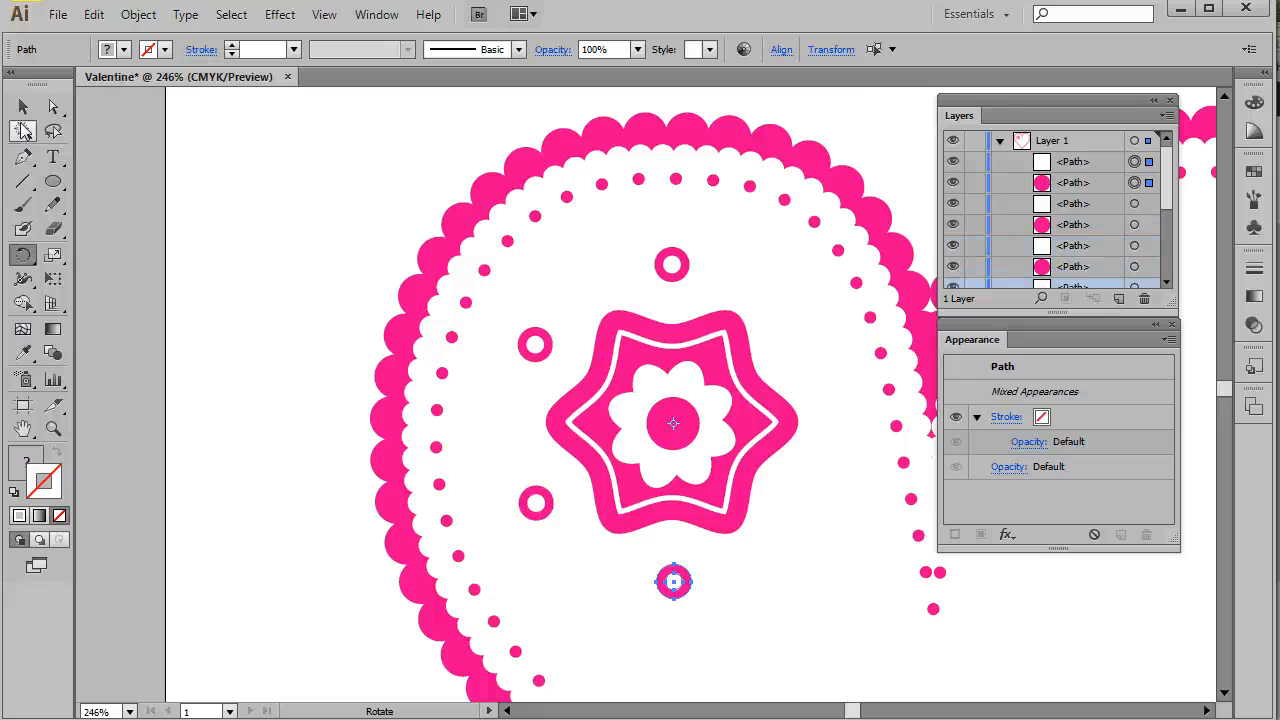
key("ctrl+d")
key("ctrl+d")
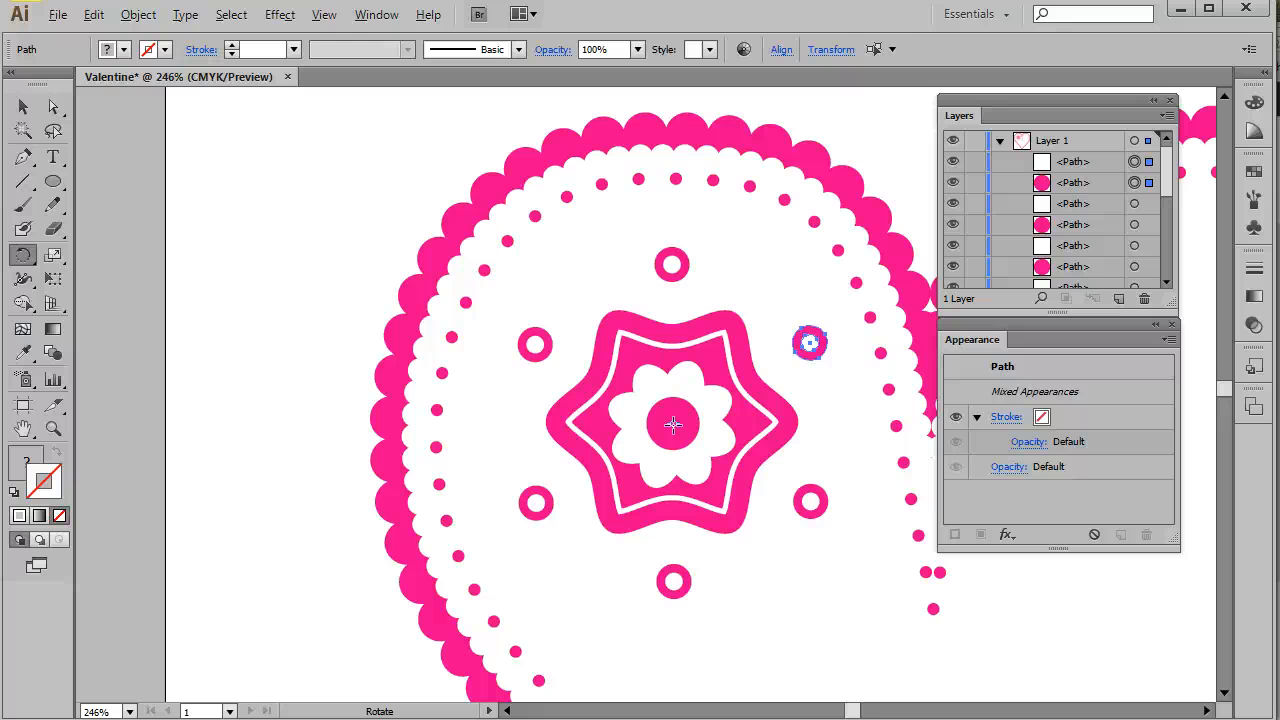
- Rotate a copy of the top small circle pair 30° around the flower's centre
left_click(673, 425, "alt")
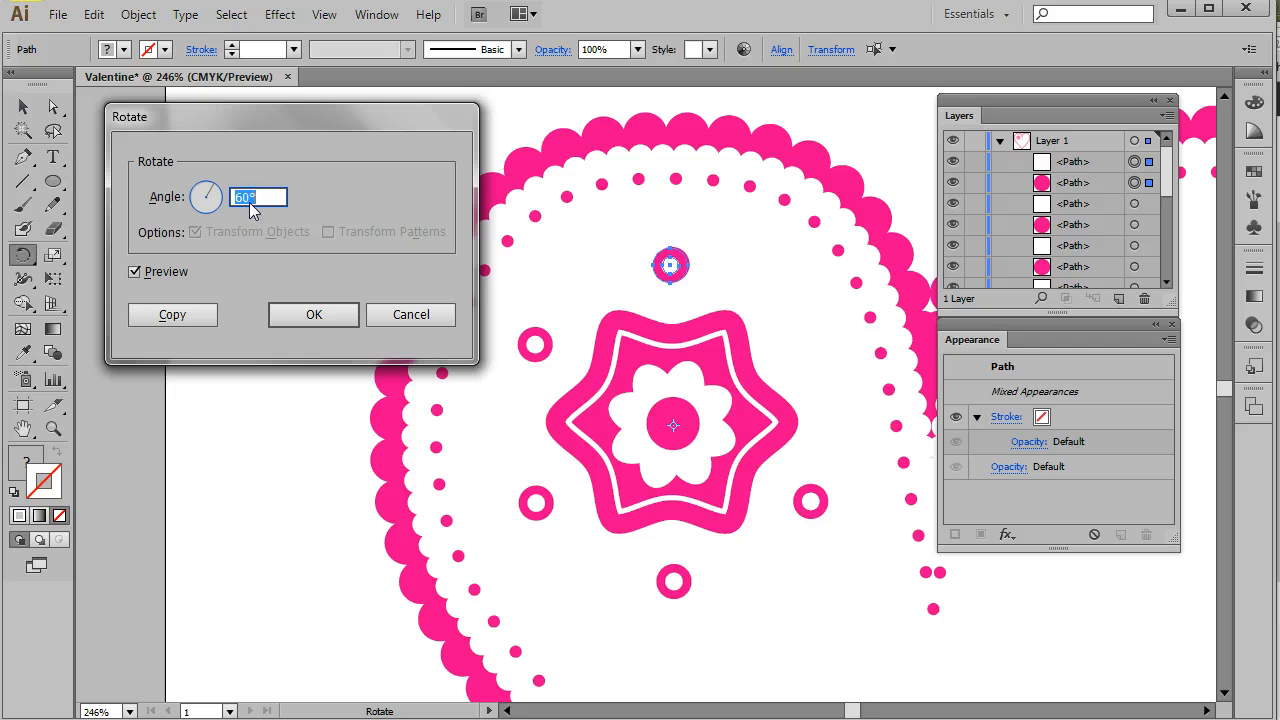
type("30")
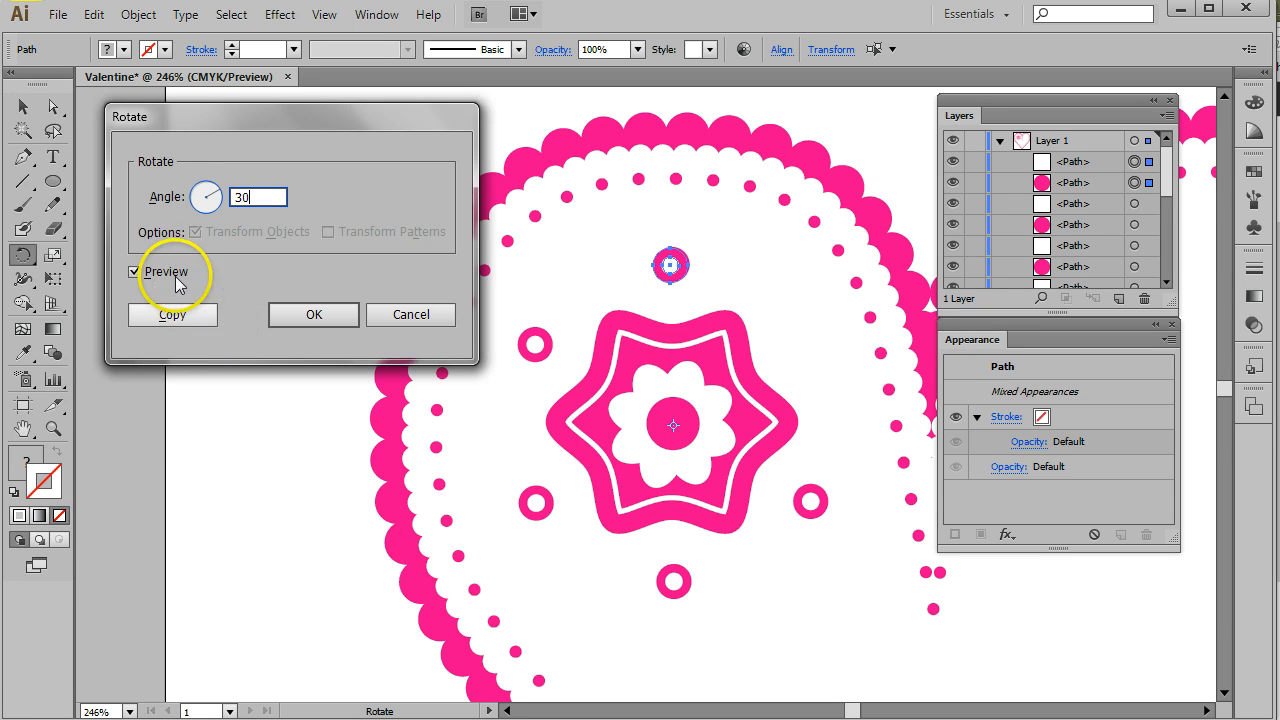
left_click(134, 271)
left_click(134, 271)
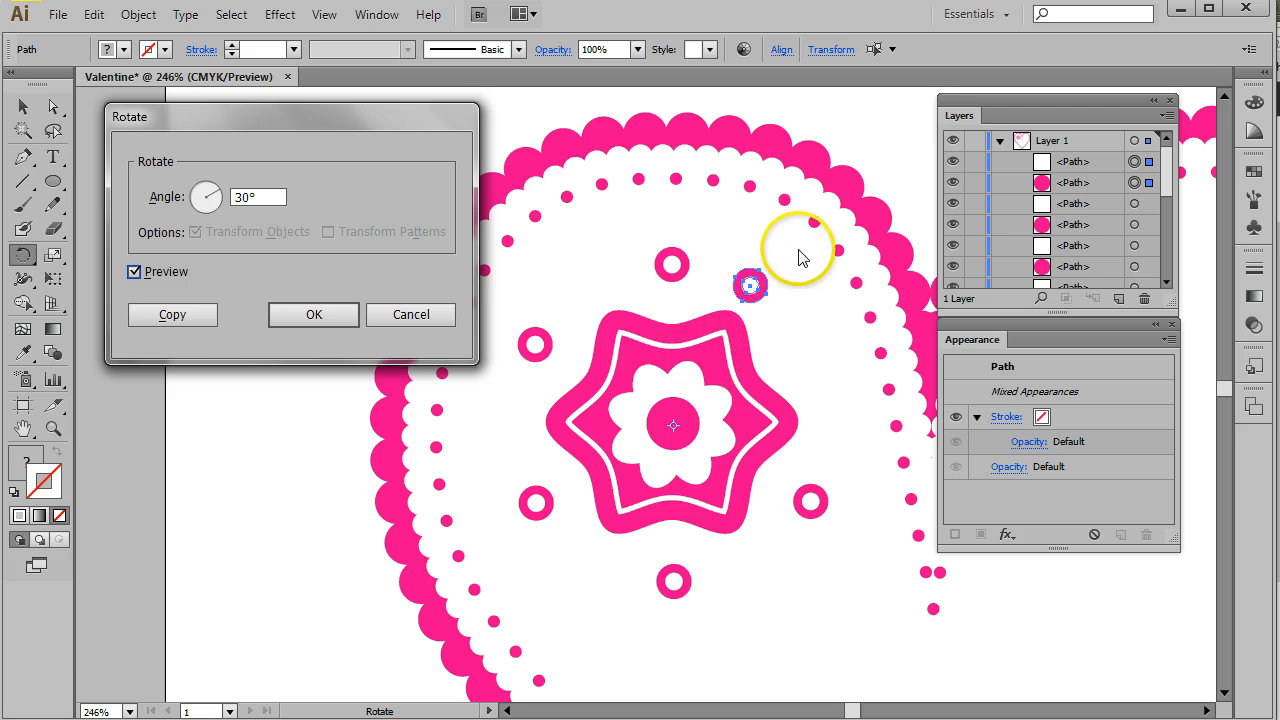
left_click(176, 316)
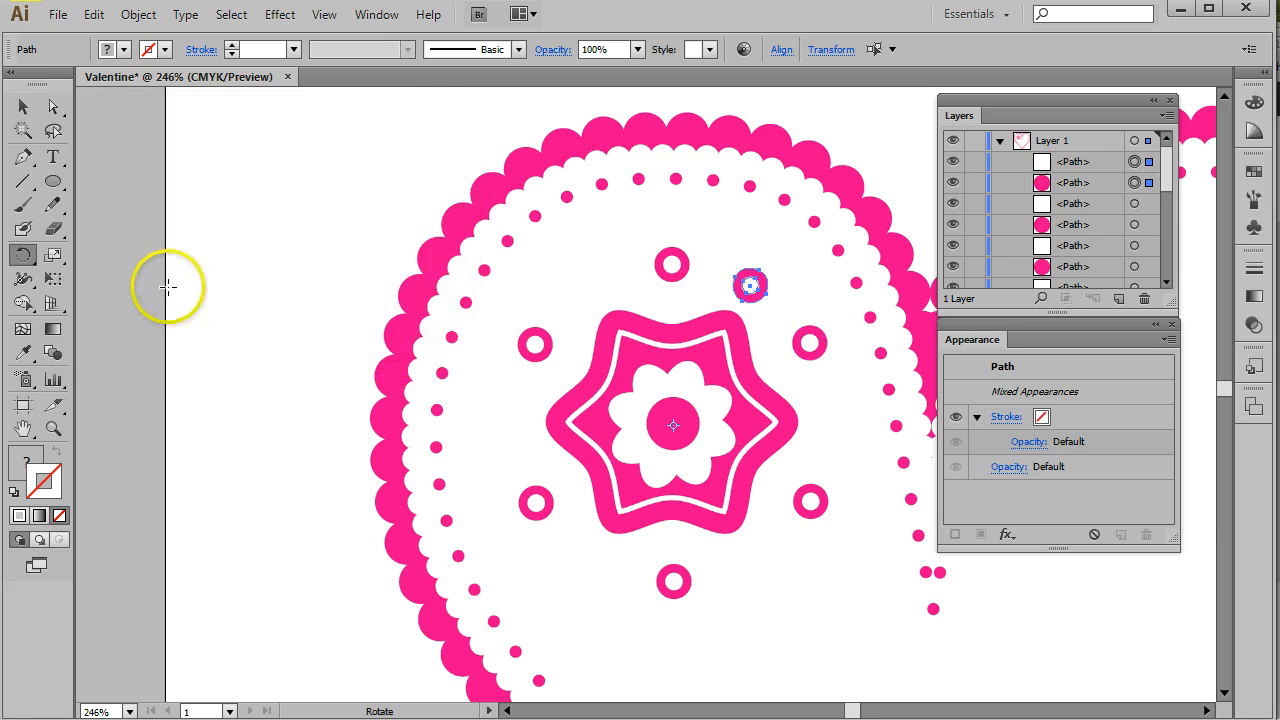
- Convert the inner anchor of the rotated pink circle to a corner and pull it toward the star to form a teardrop
left_click(53, 106)
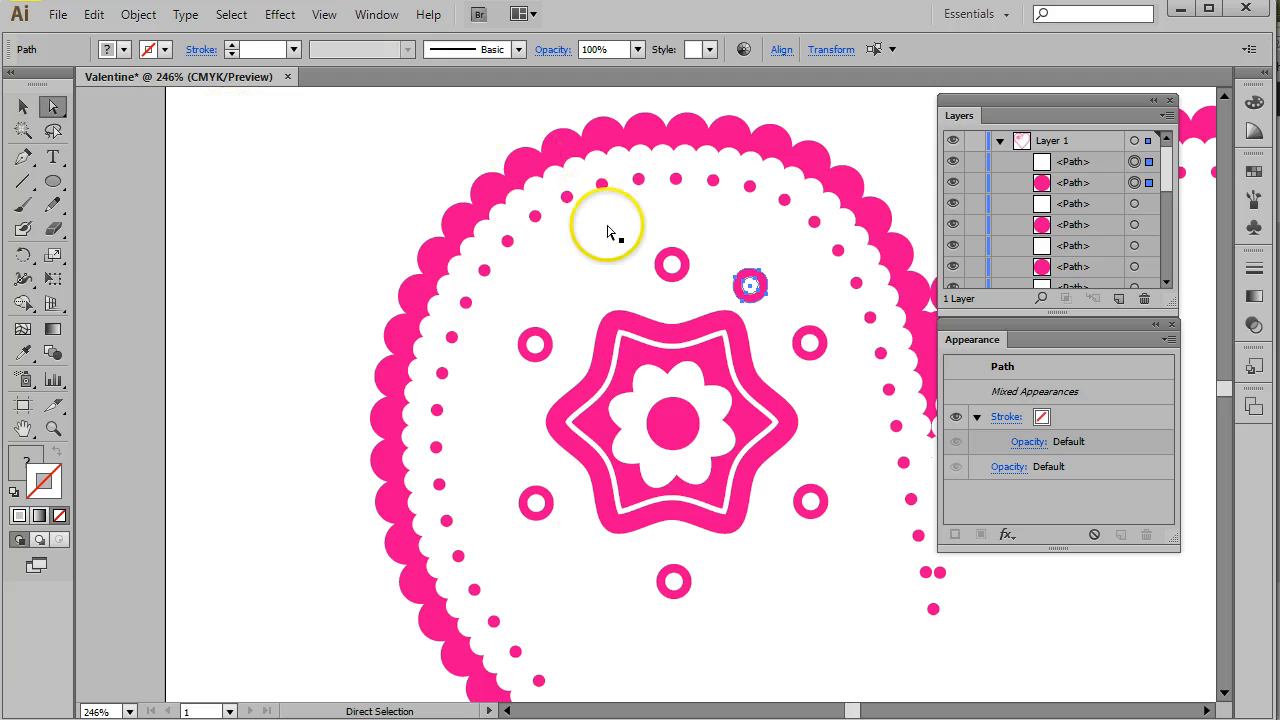
left_click(800, 268)
left_click(750, 282)
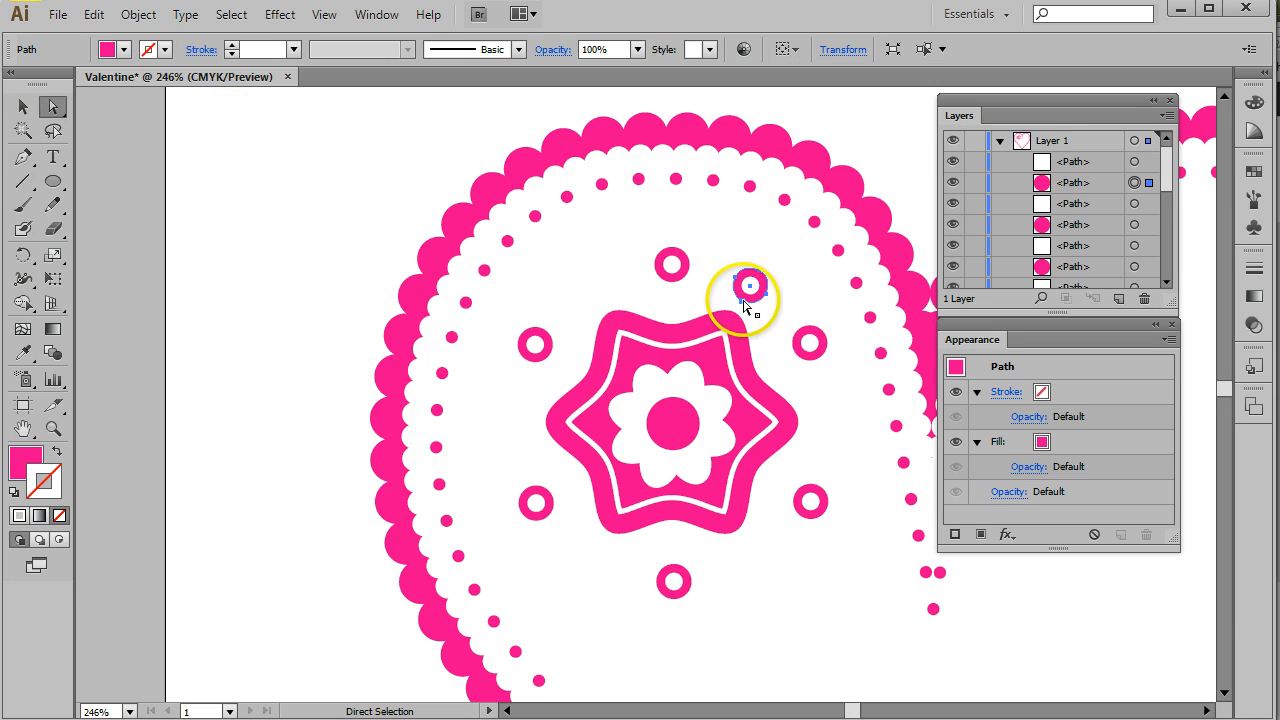
left_click(742, 299)
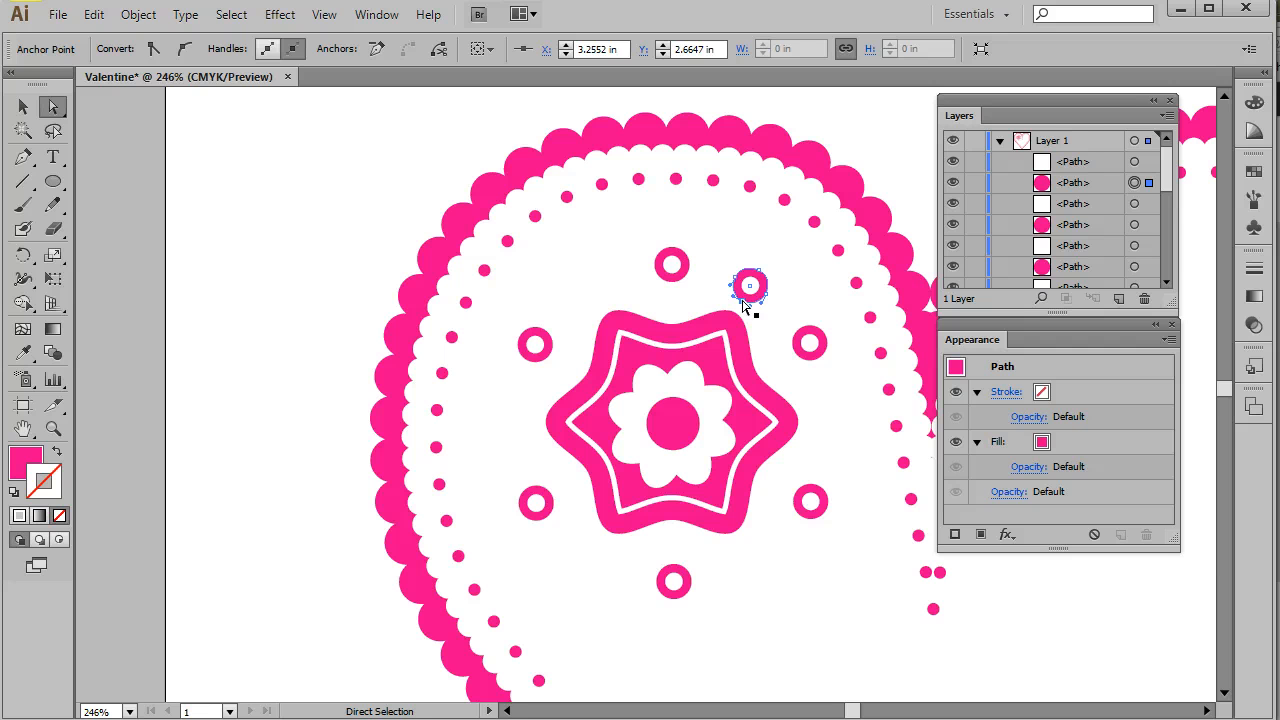
left_click(155, 48)
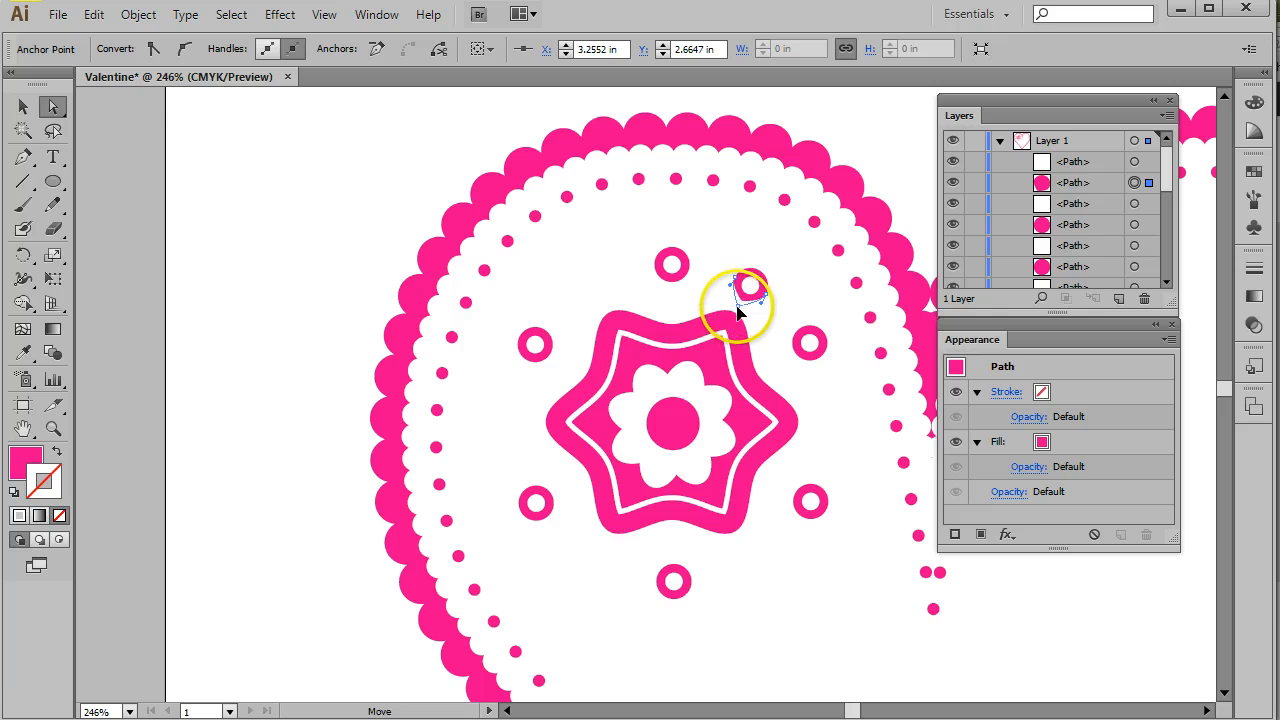
left_click_drag(734, 322, 726, 330)
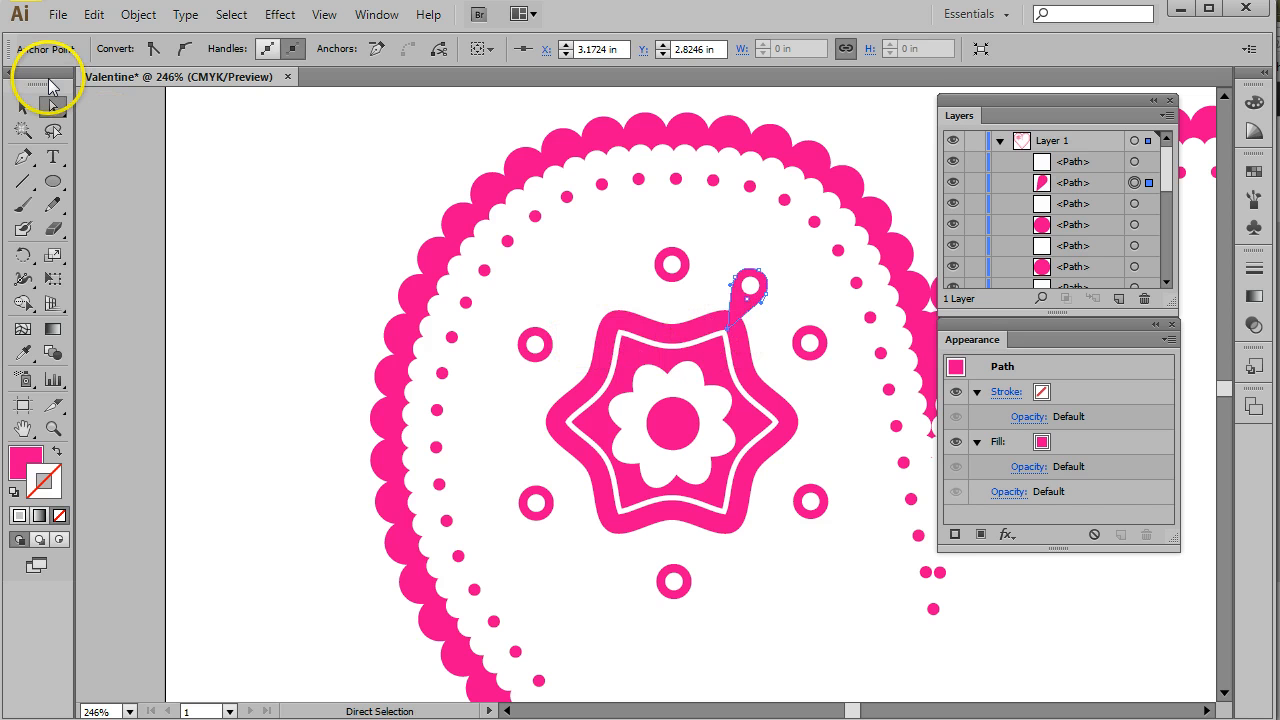
- Select the teardrop and its white centre and rotate a copy 60° around the flower's centre
left_click(24, 113)
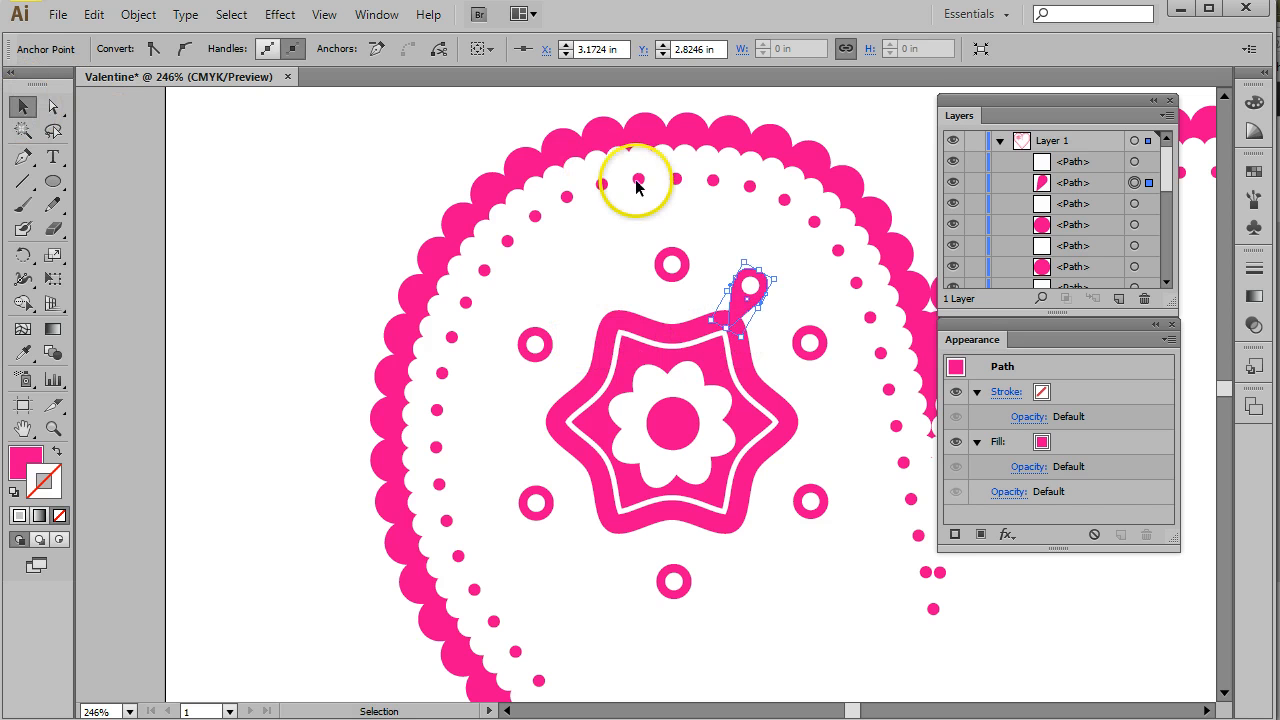
left_click(220, 209)
left_click(778, 256)
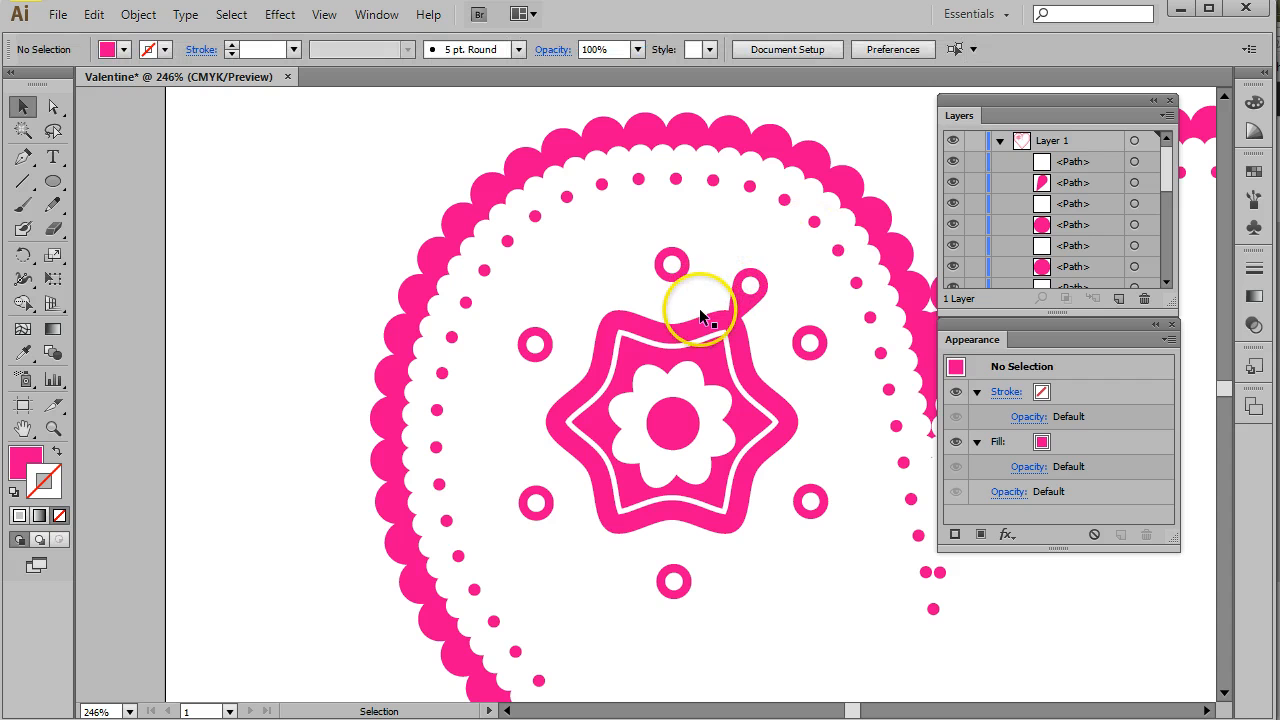
left_click(752, 288)
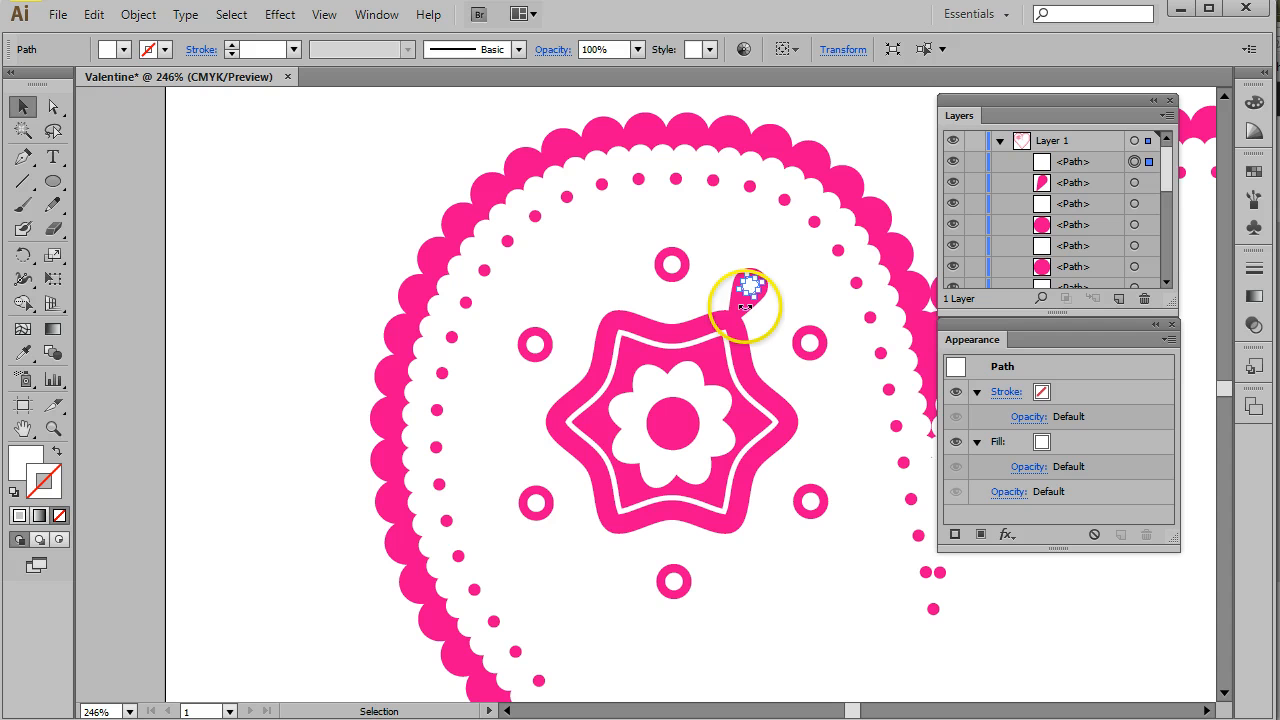
left_click(1134, 183, "shift")
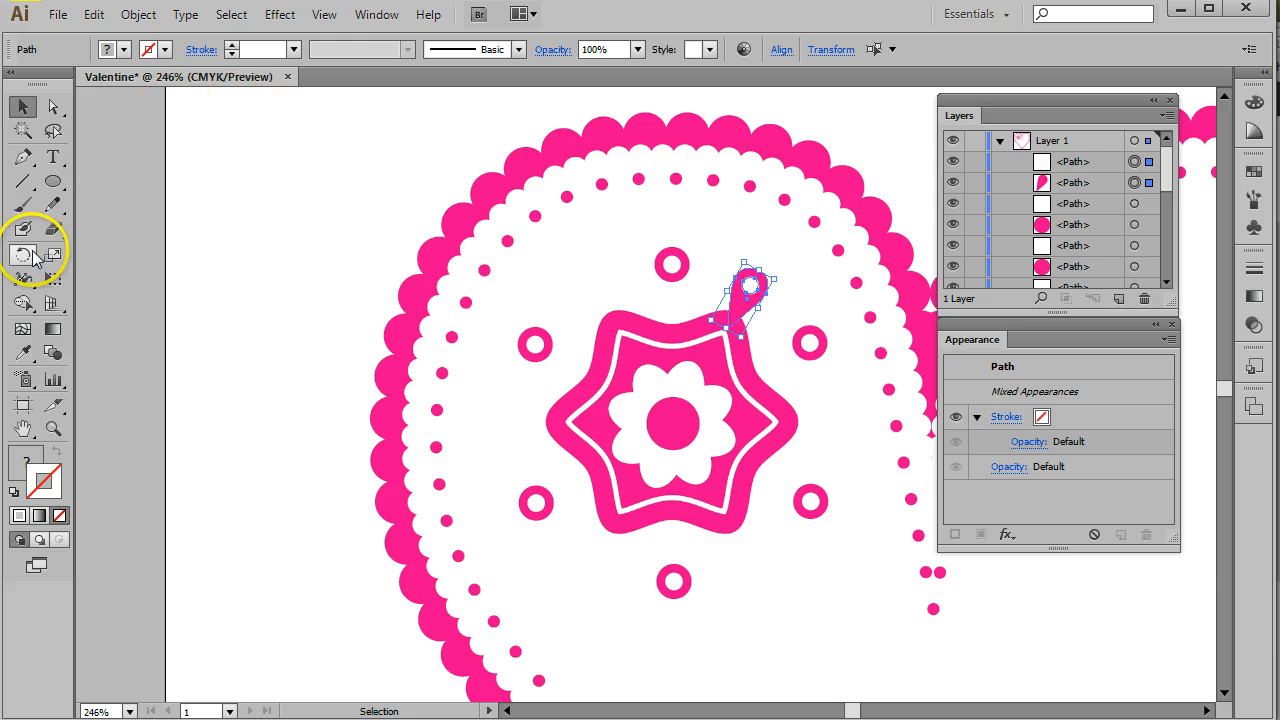
left_click(23, 255)
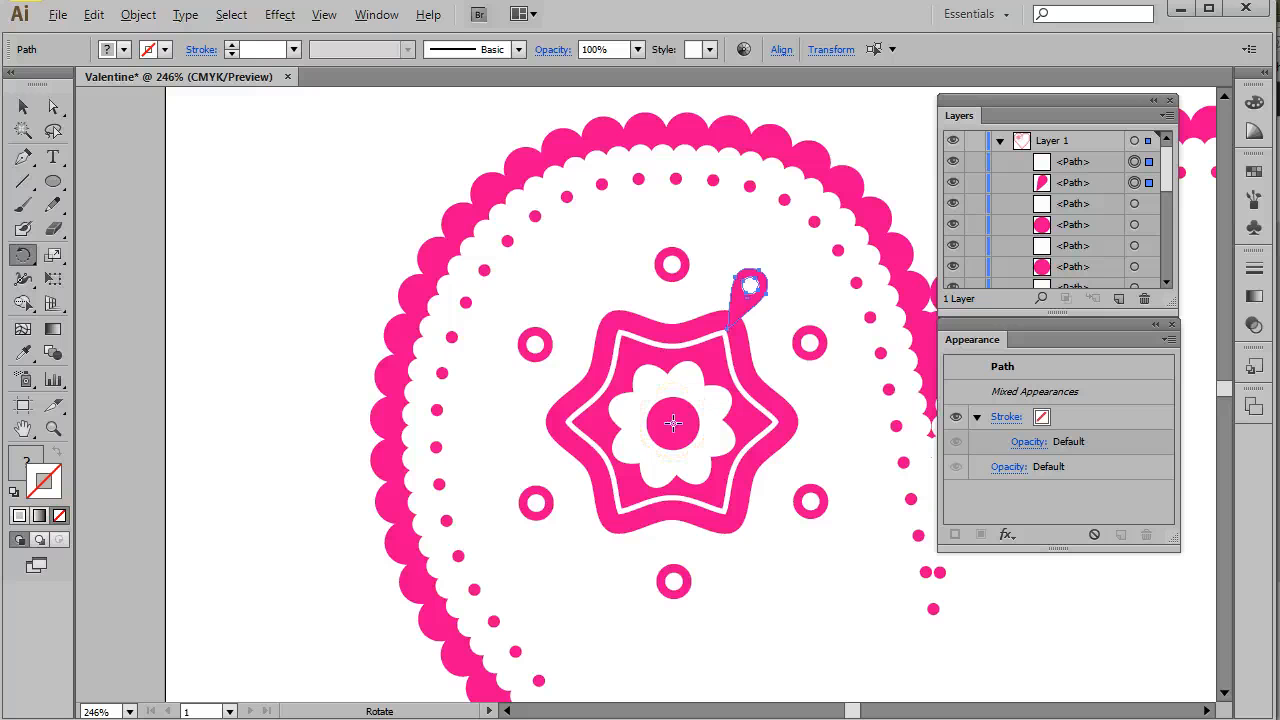
left_click(673, 425)
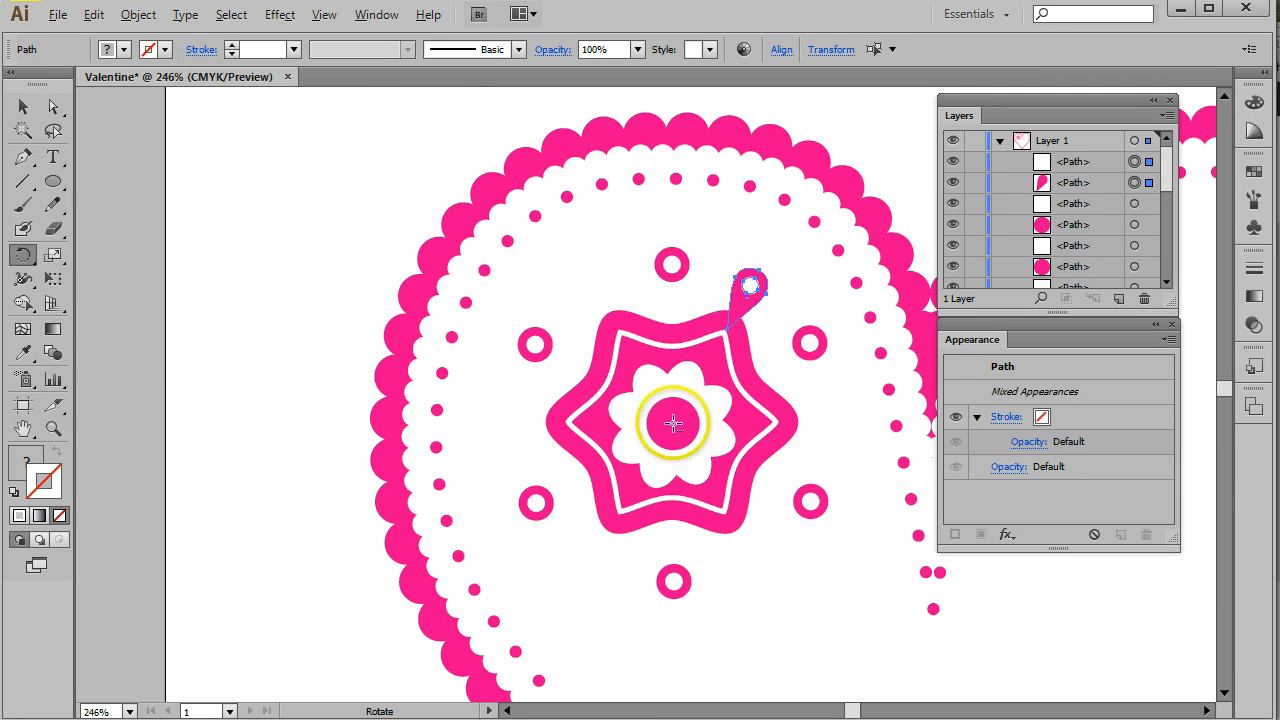
left_click(673, 425, "alt")
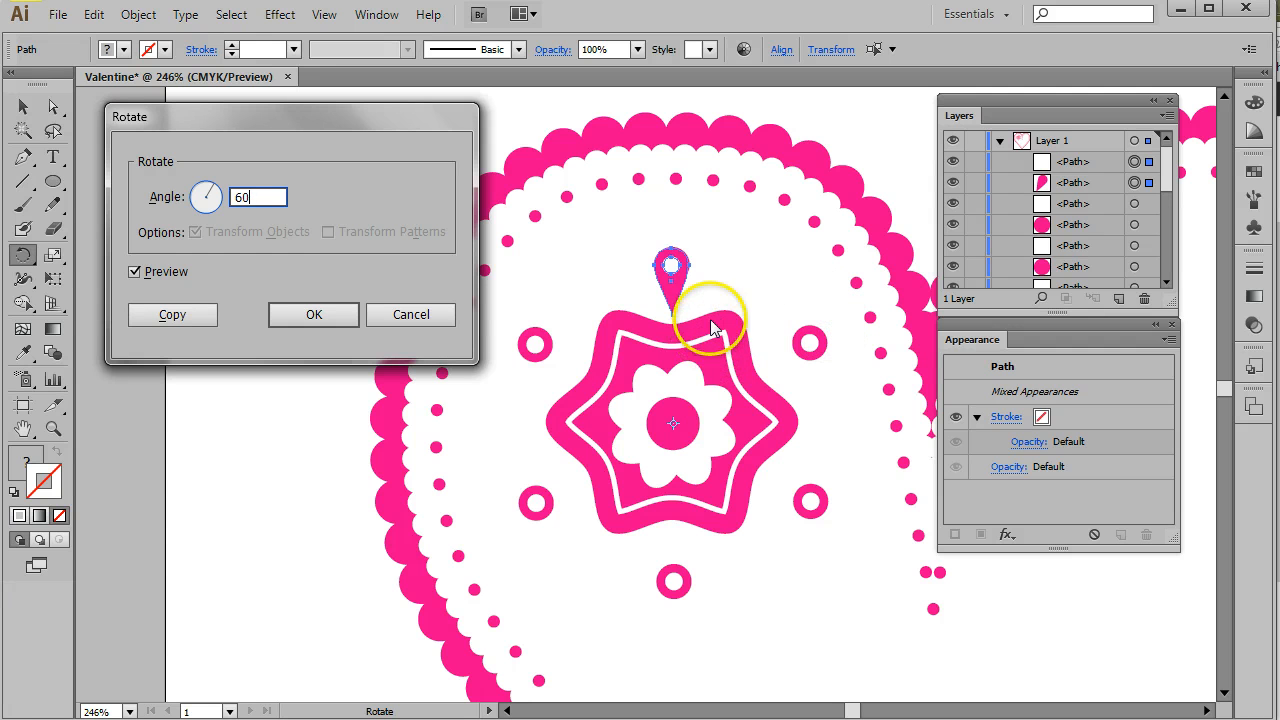
left_click(132, 276)
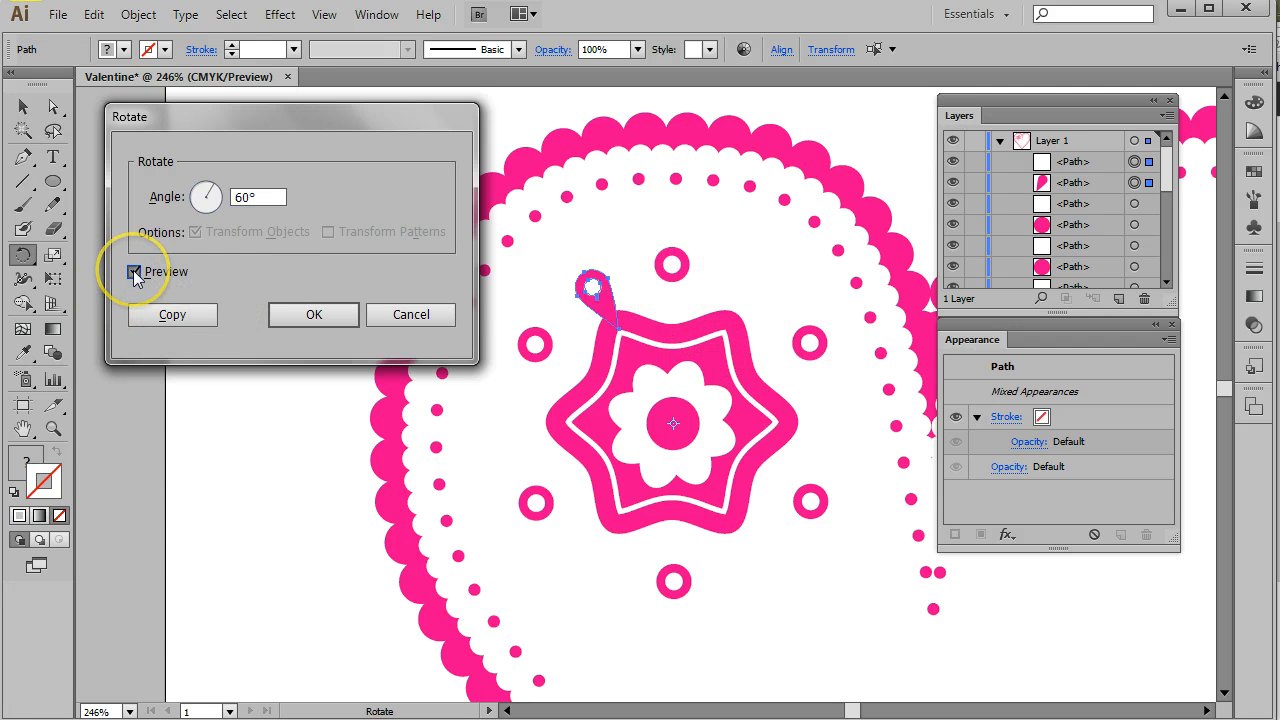
left_click(184, 316)
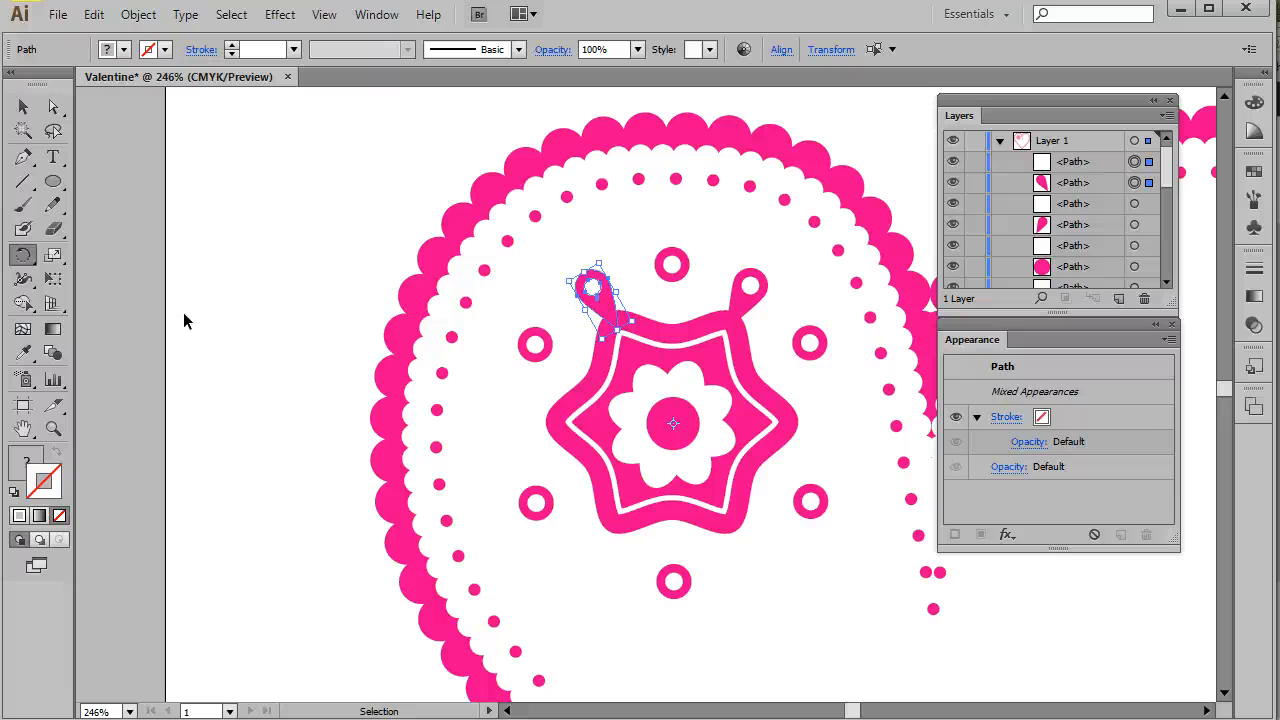
- Repeat the rotated copy four more times to ring the star with teardrops
key("ctrl+d")
key("ctrl+d")
key("ctrl+d")
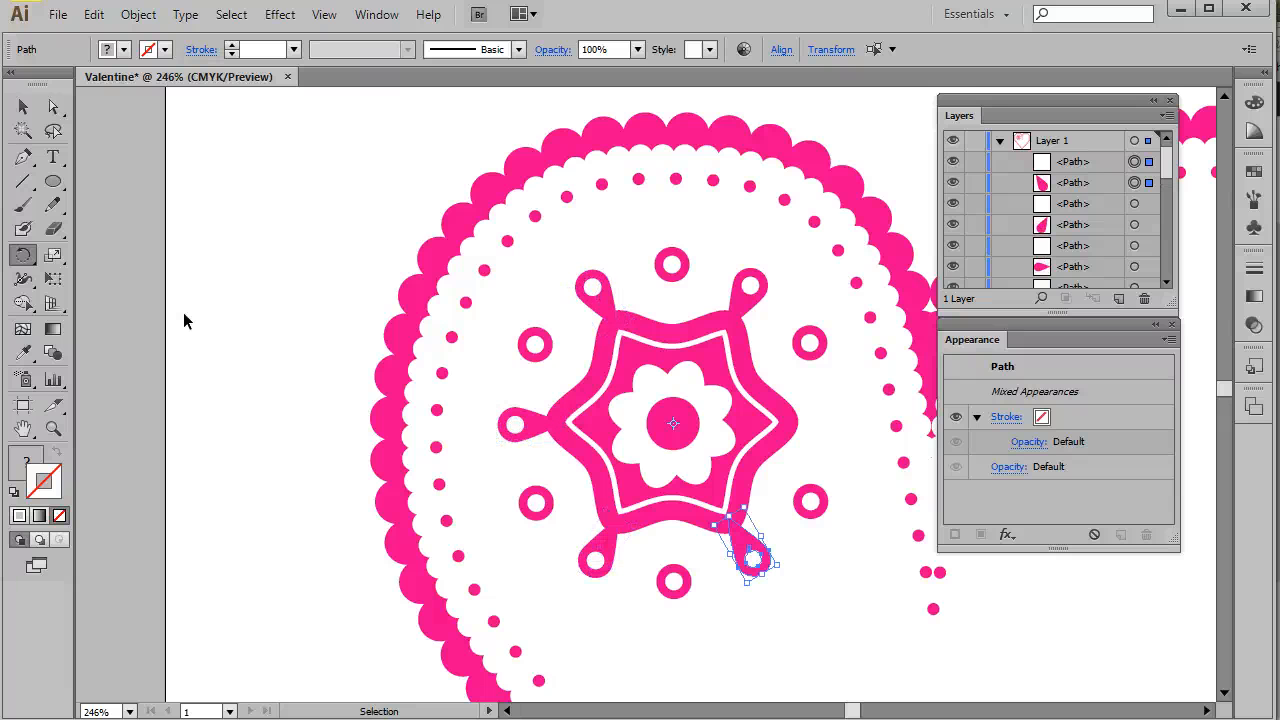
key("ctrl+d")
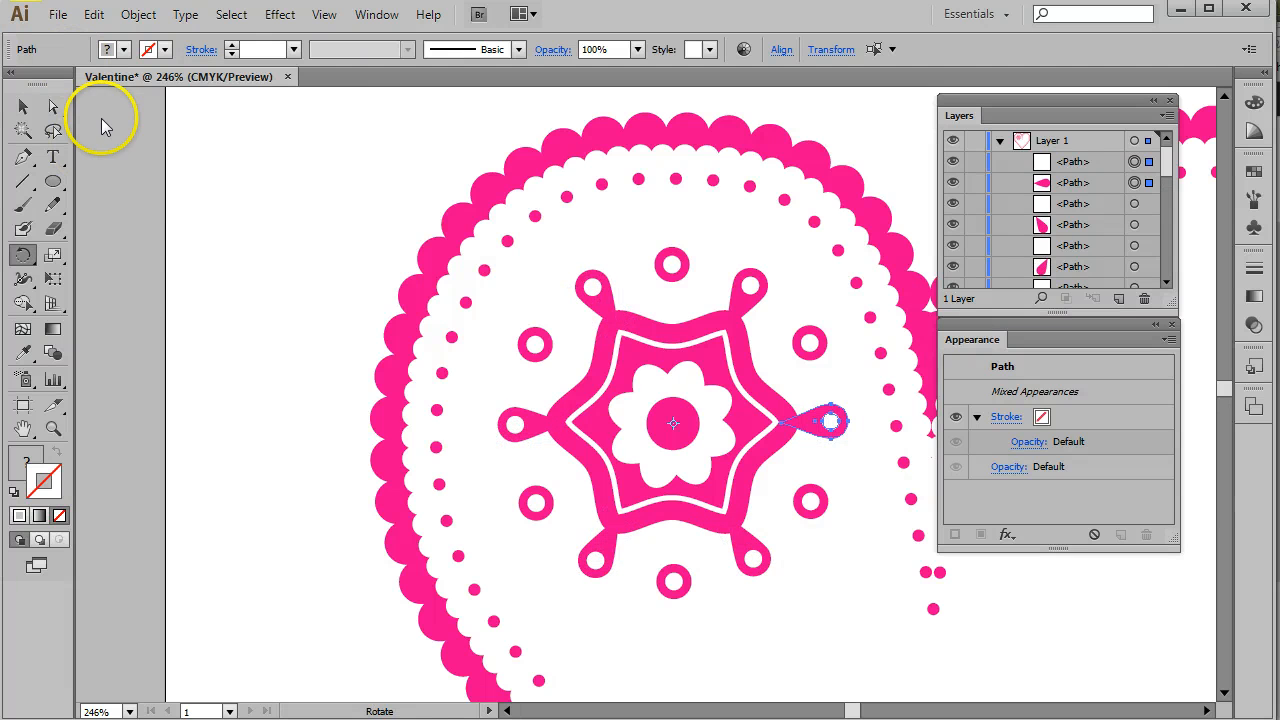
- Deselect everything and add a new layer above Layer 1
left_click(23, 106)
left_click(247, 208)
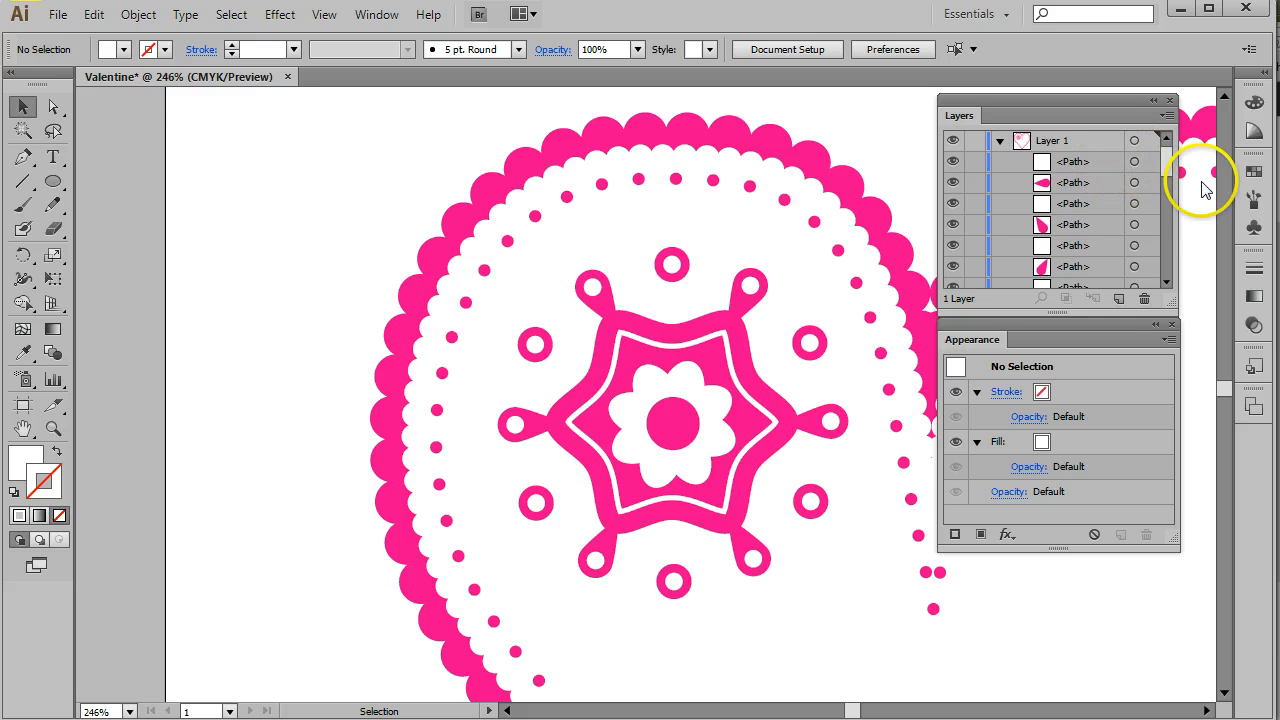
left_click_drag(1167, 301, 1181, 515)
left_click(1133, 513)
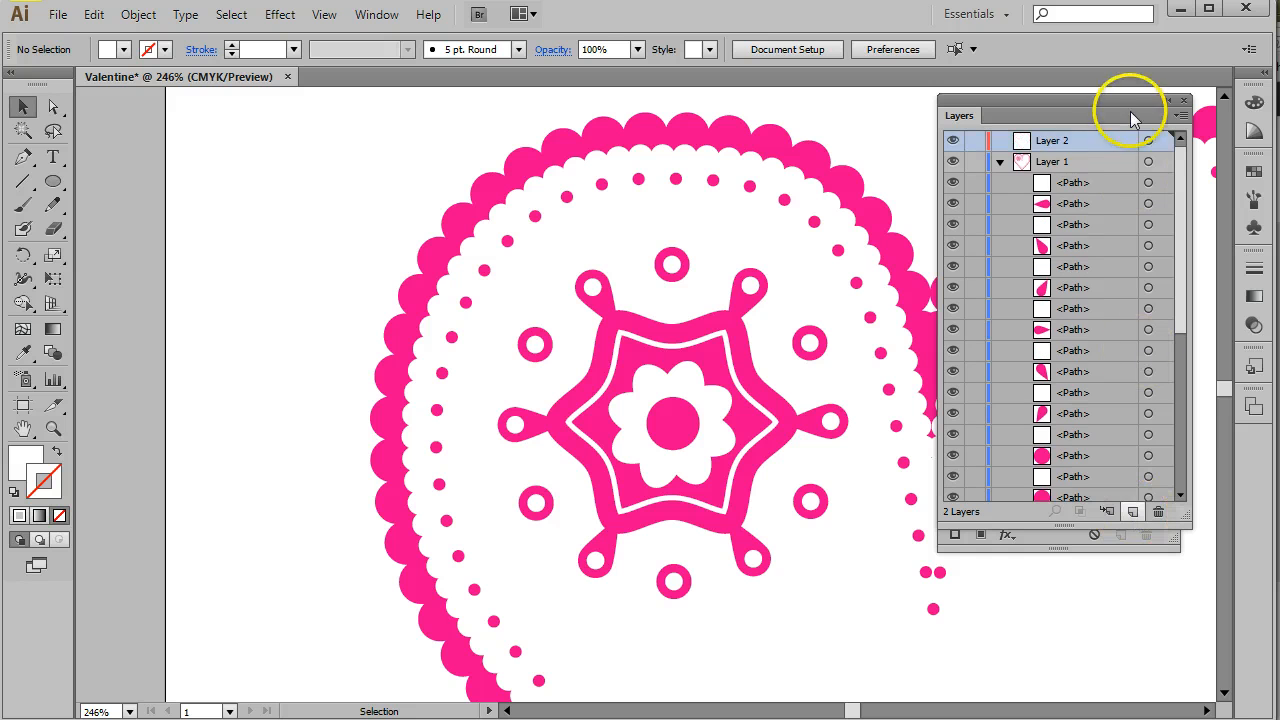
- Lock the outer scalloped, white and dotted shapes around the flower
left_click(1089, 183)
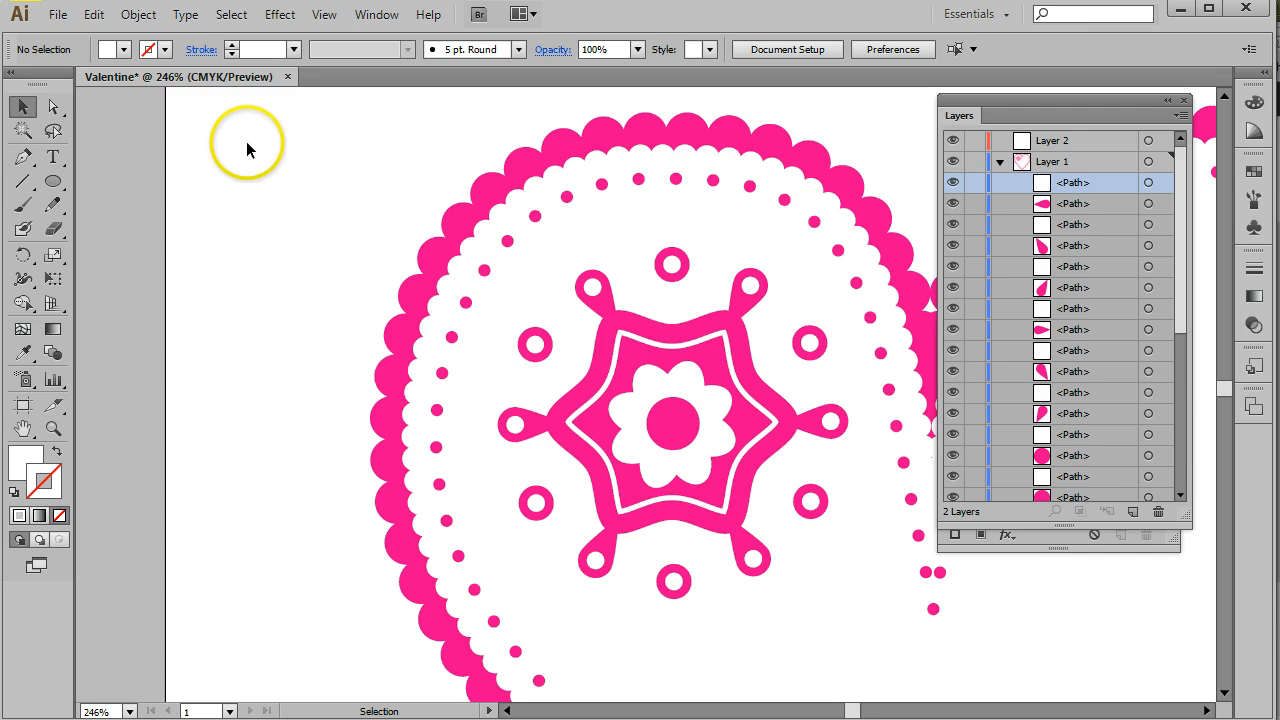
left_click_drag(413, 142, 896, 228)
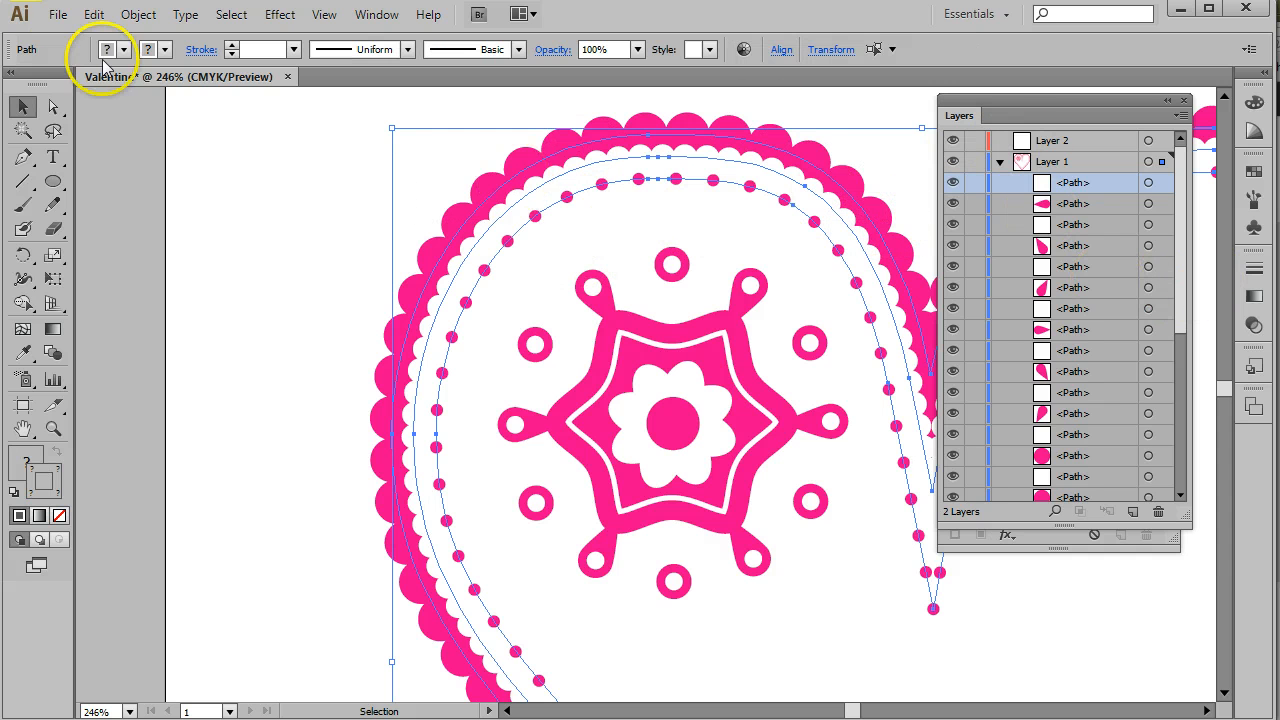
left_click(138, 14)
mouse_move(147, 132)
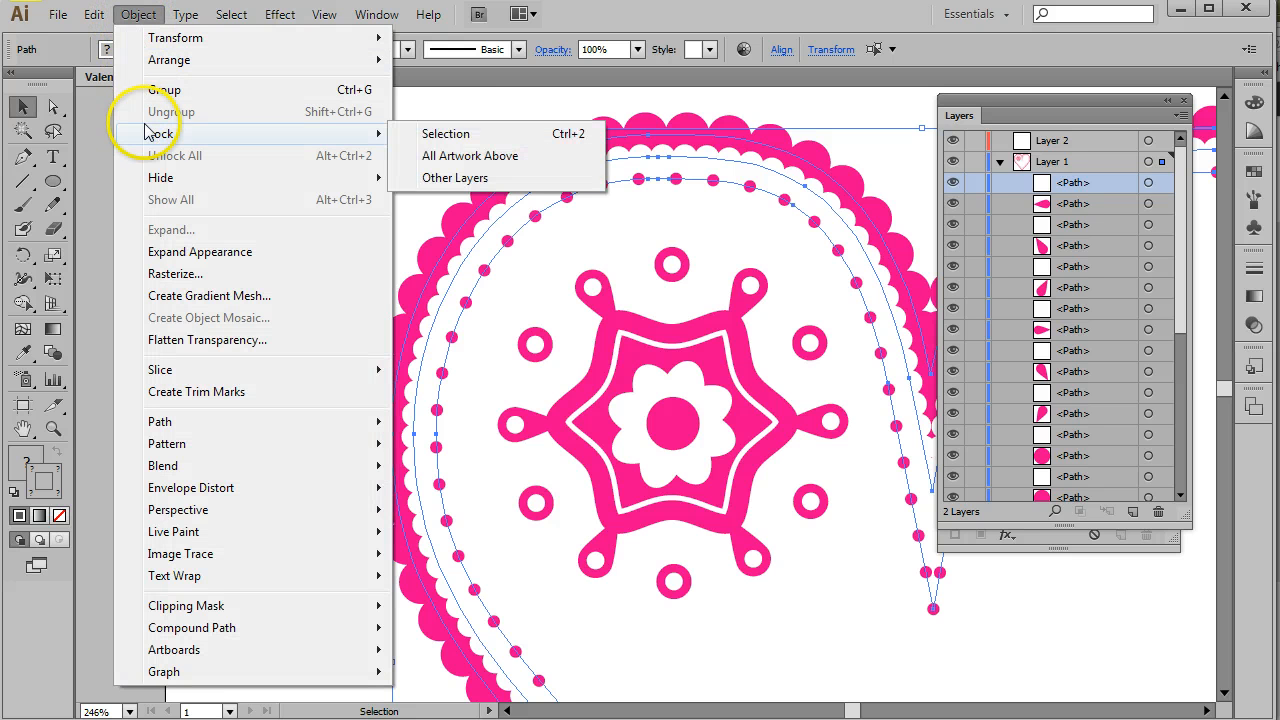
left_click(455, 133)
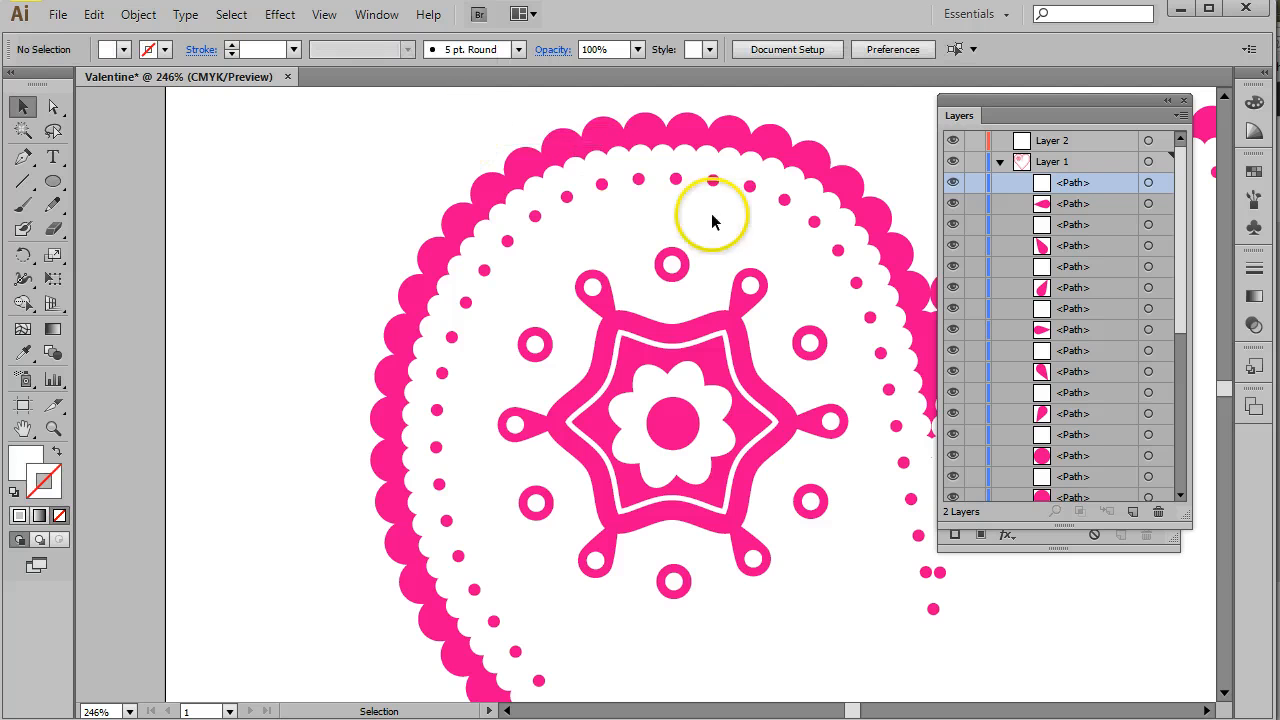
left_click_drag(327, 135, 903, 224)
left_click_drag(447, 149, 910, 199)
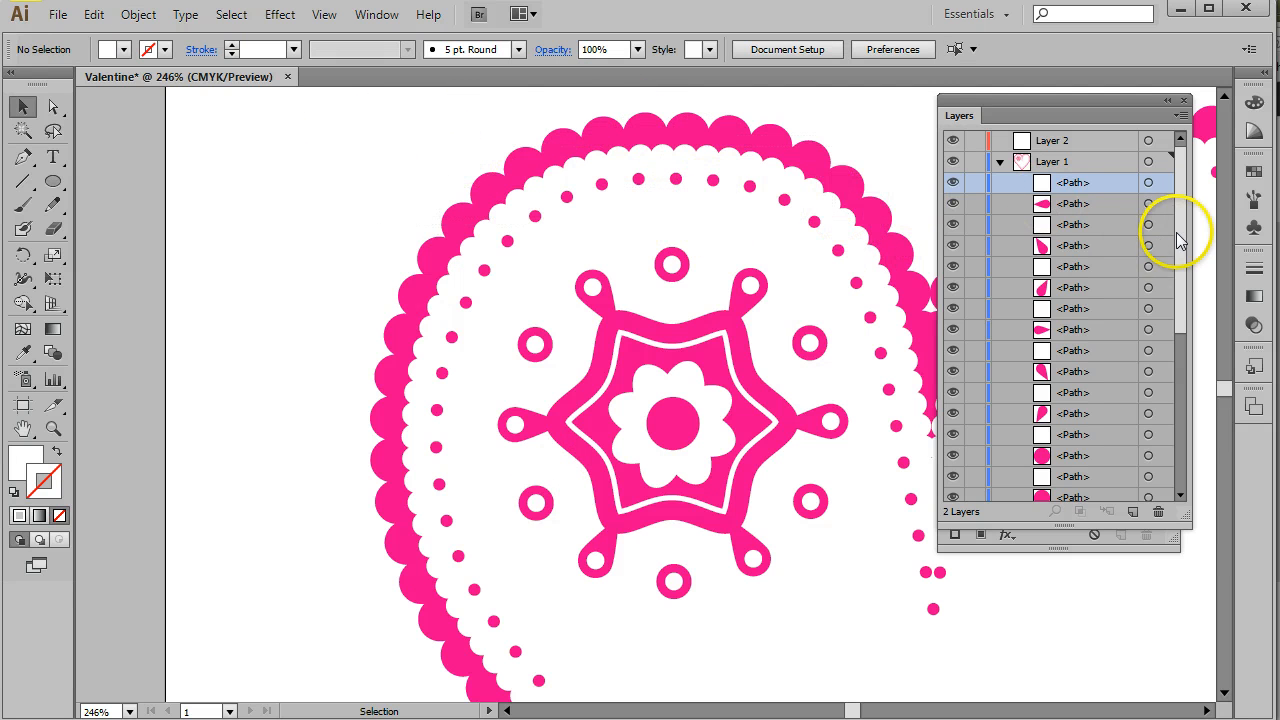
- Select the whole flower centre with its teardrops and circles and move it to Layer 2
left_click_drag(1177, 240, 1228, 486)
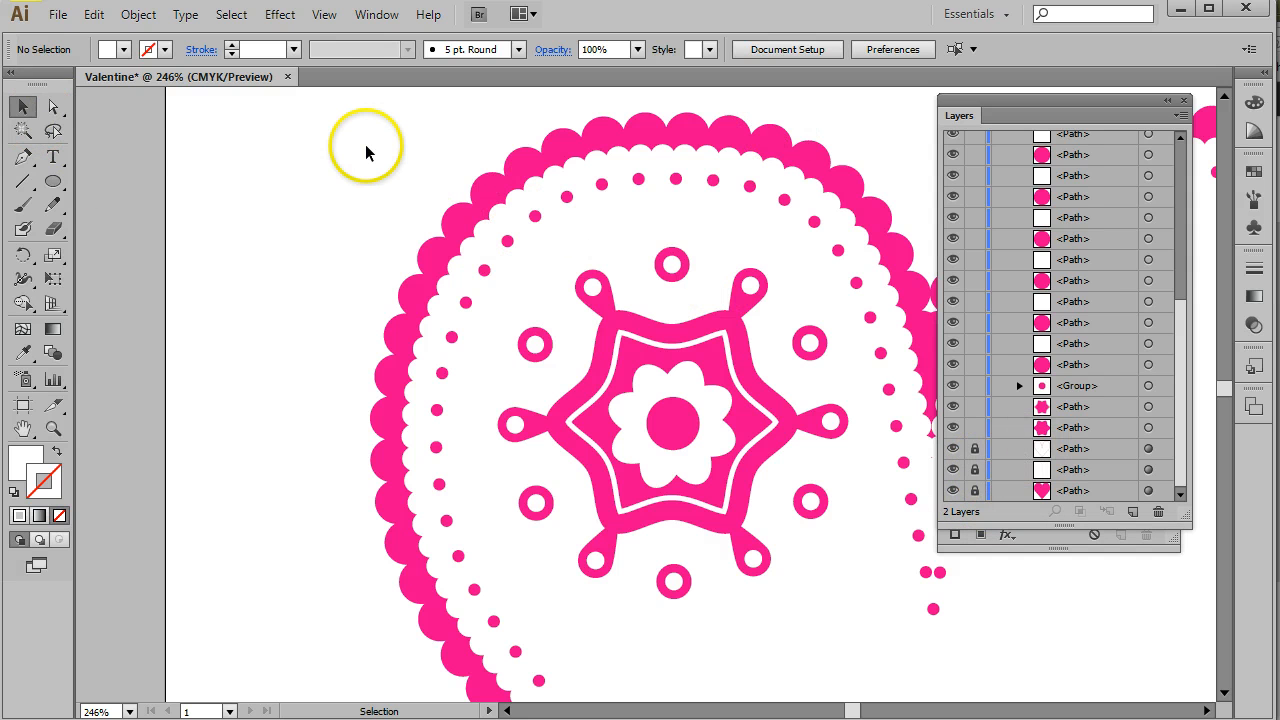
left_click_drag(386, 186, 873, 594)
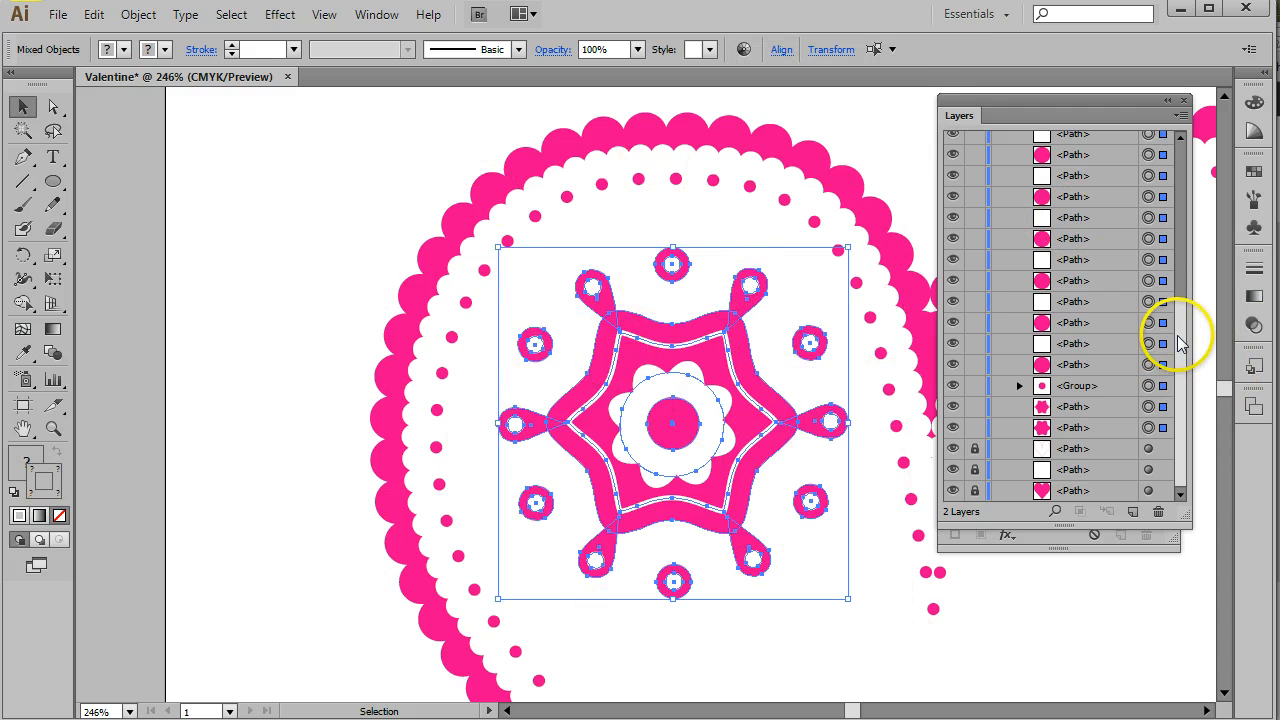
left_click_drag(1171, 334, 1163, 141)
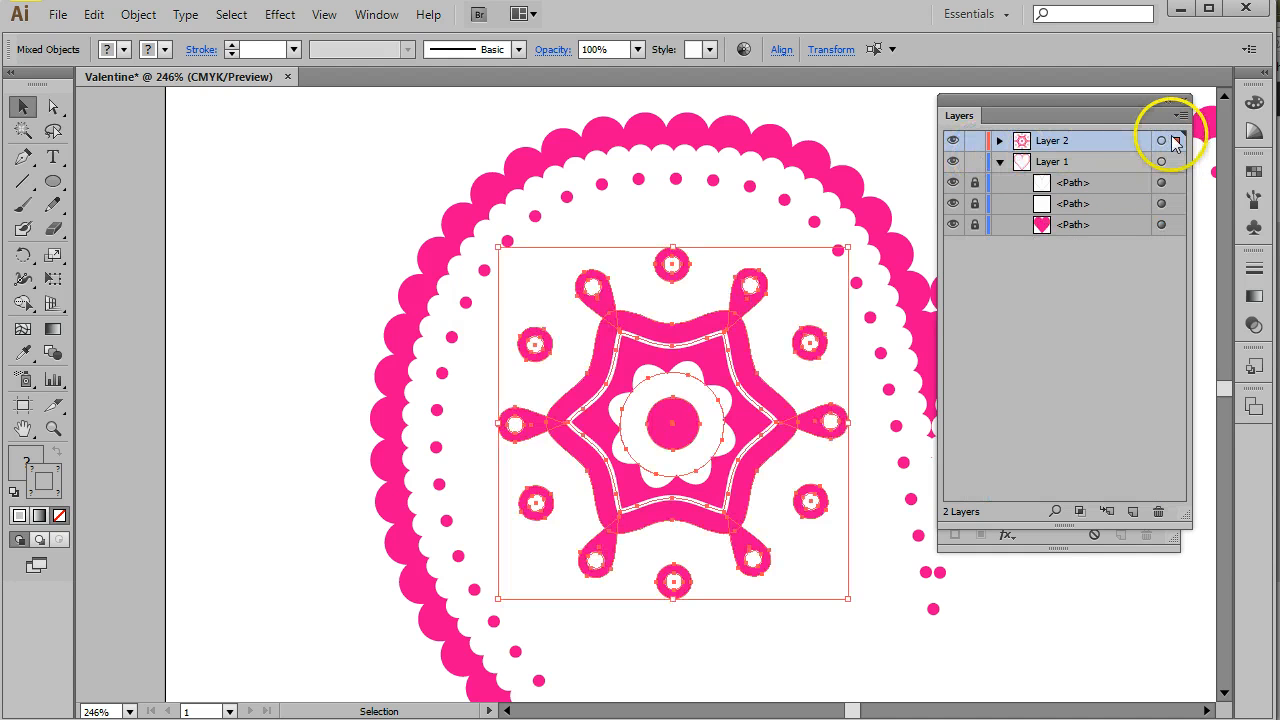
- Collapse Layer 1 and set the Layers panel options to a larger row size
left_click(999, 163)
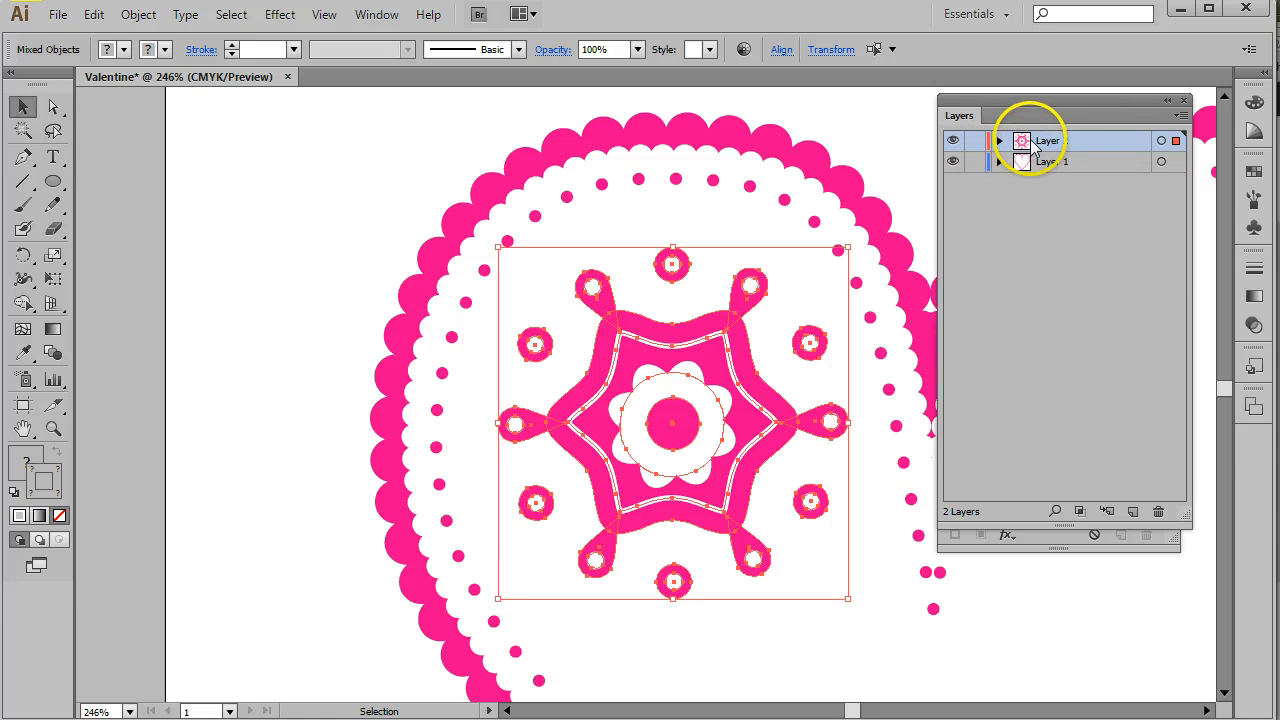
left_click(1181, 115)
left_click(1008, 627)
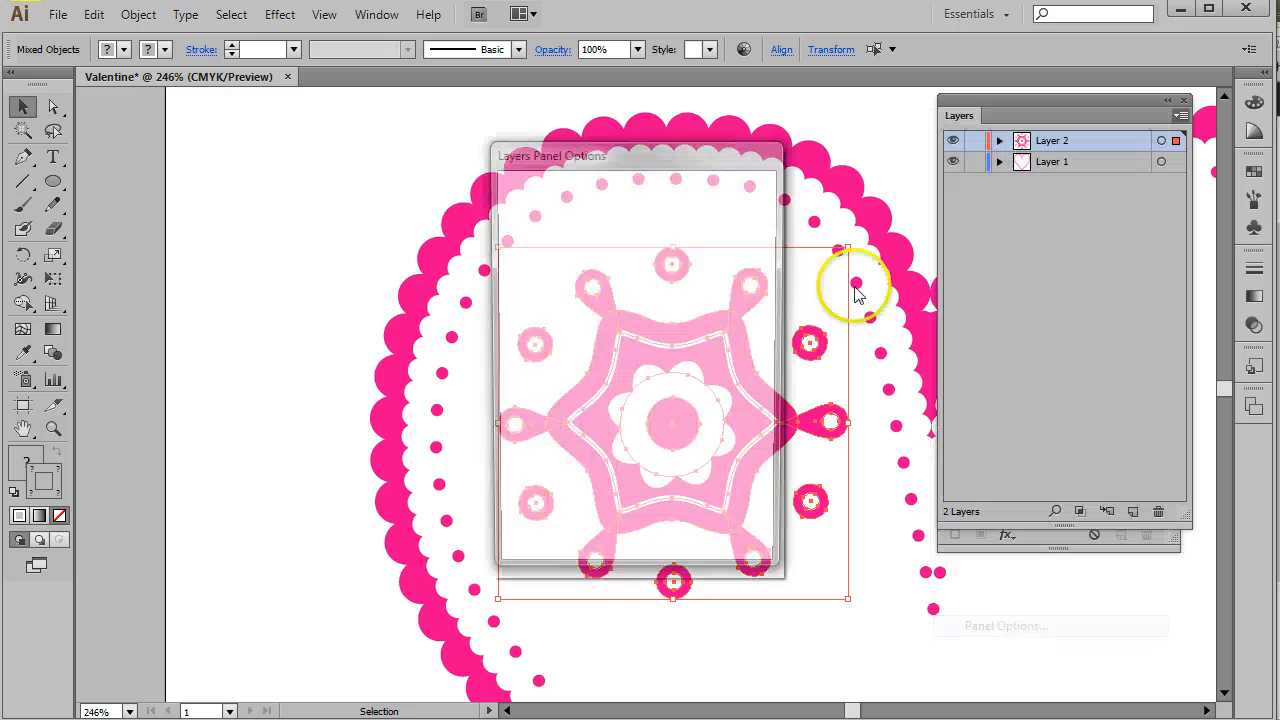
left_click(530, 296)
left_click(641, 526)
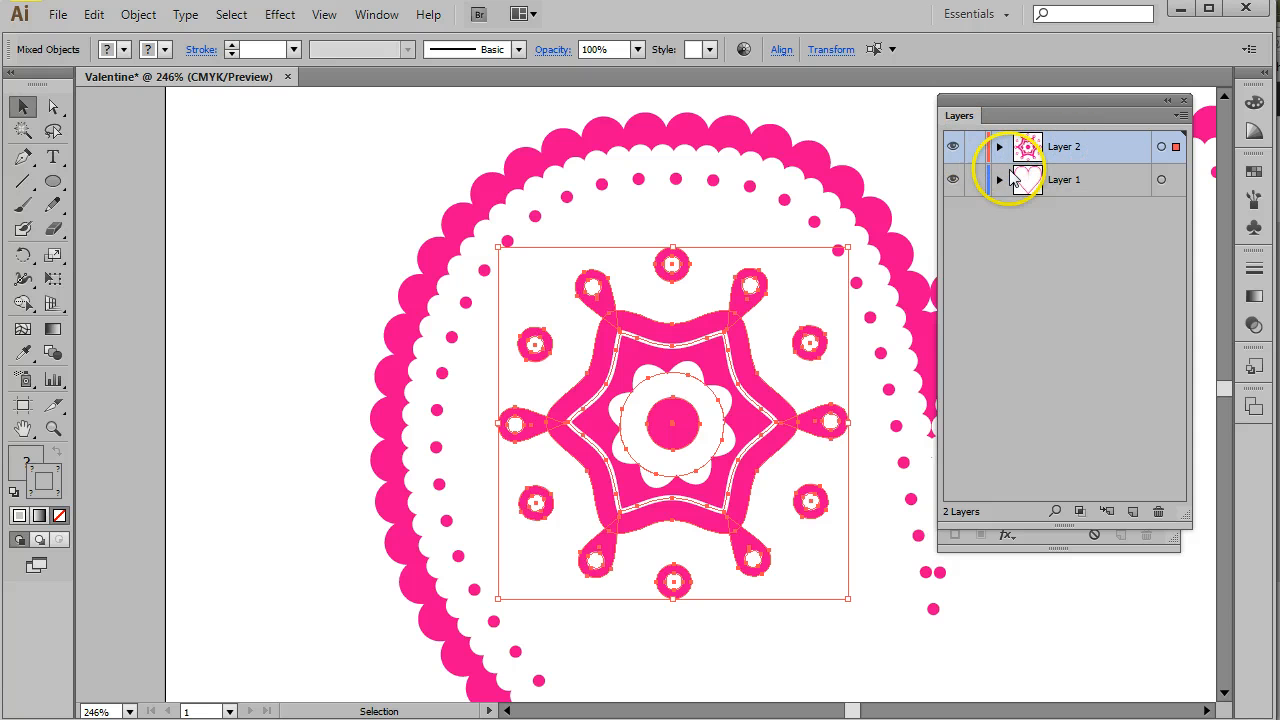
- Expand Layer 1 and unlock its top two paths
left_click(1000, 180)
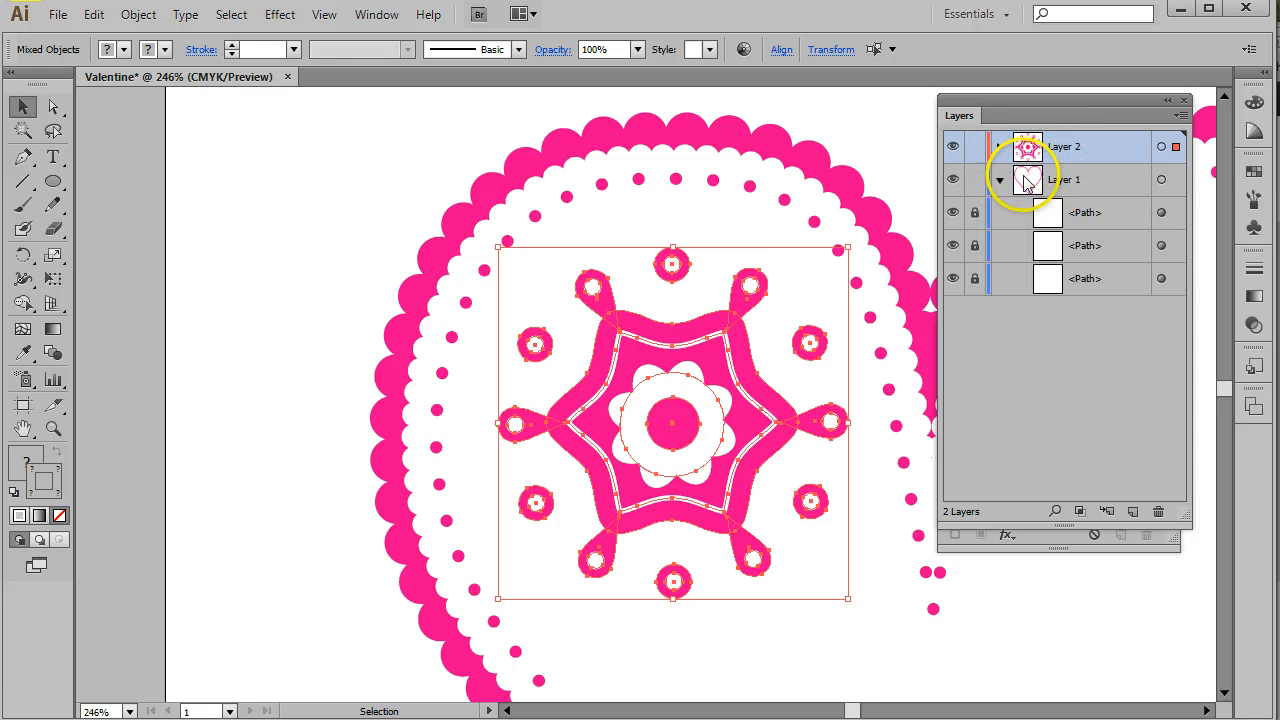
left_click(974, 214)
left_click(975, 247)
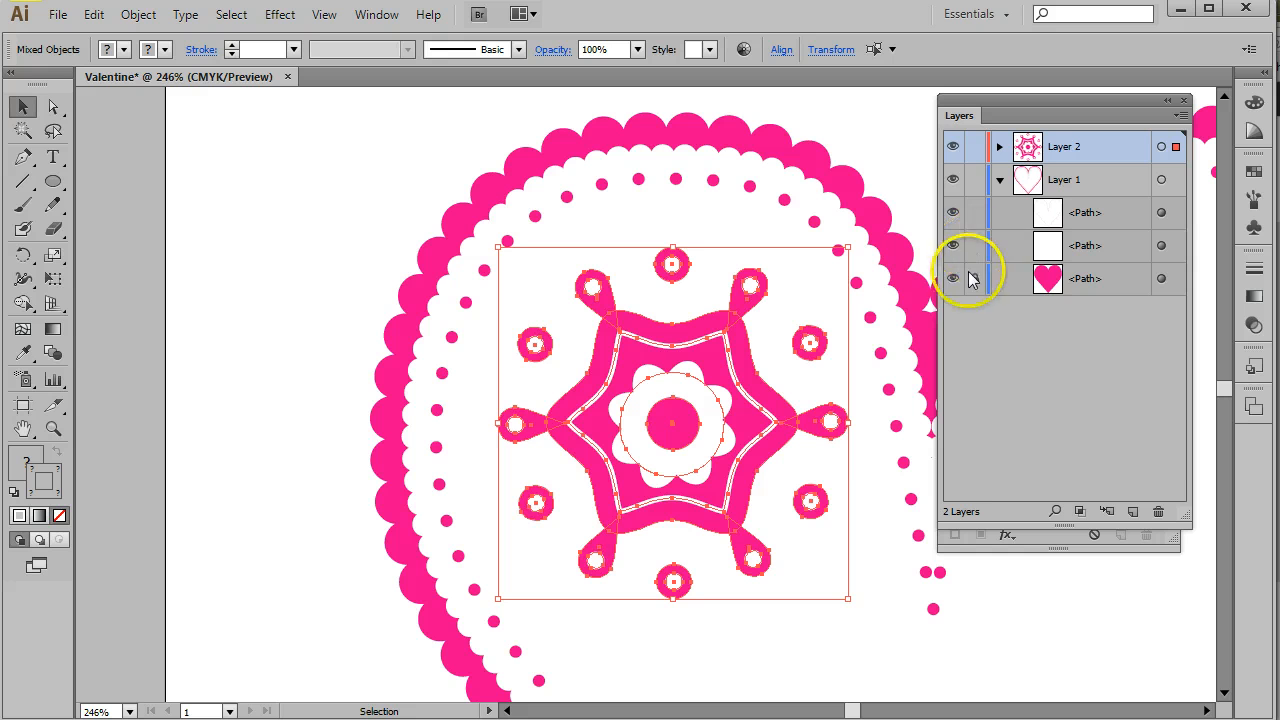
- Unlock the heart path in Layer 1 and collapse Layer 1
left_click(975, 281)
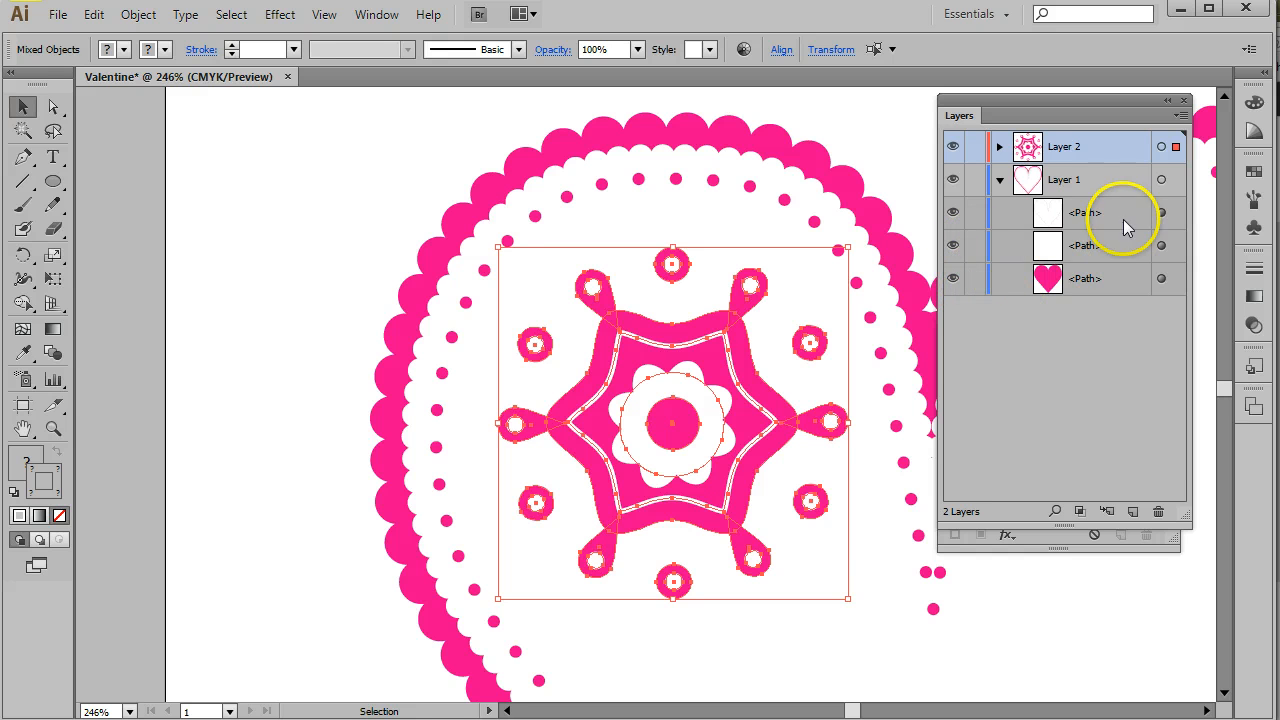
left_click(1000, 180)
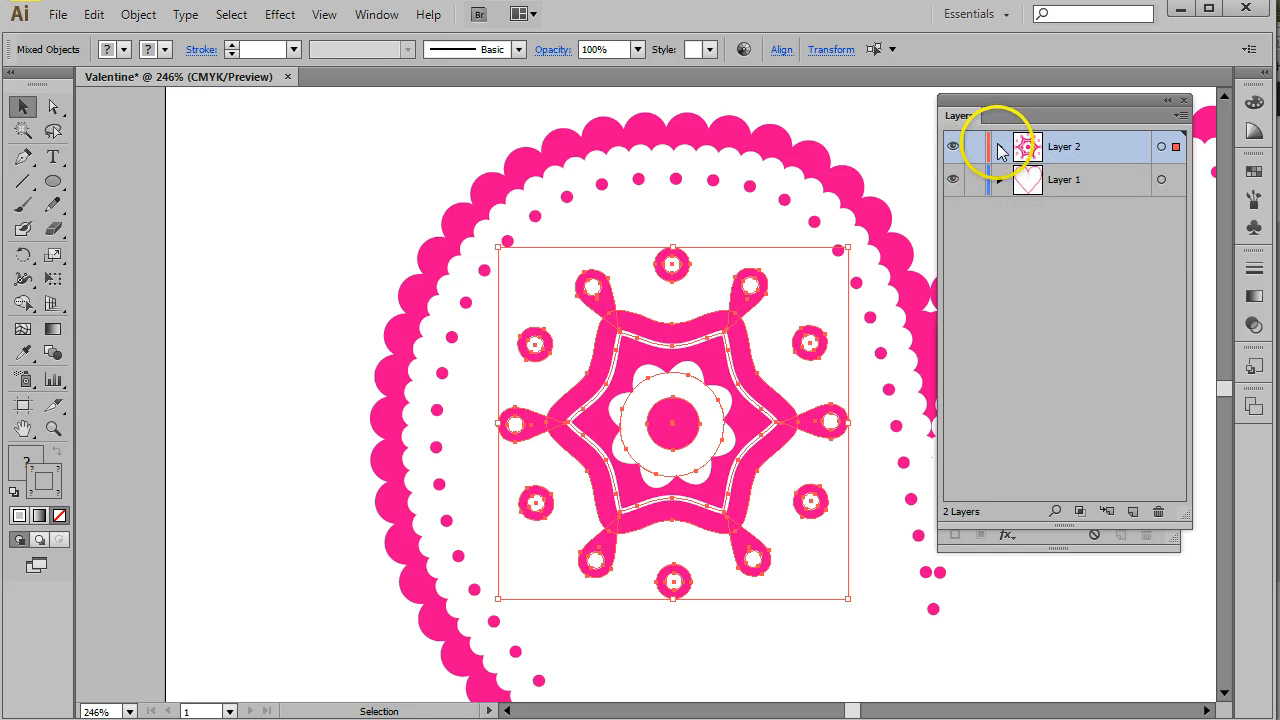
- Duplicate Layer 2 into a new Layer 2 copy and collapse it
left_click(1000, 147)
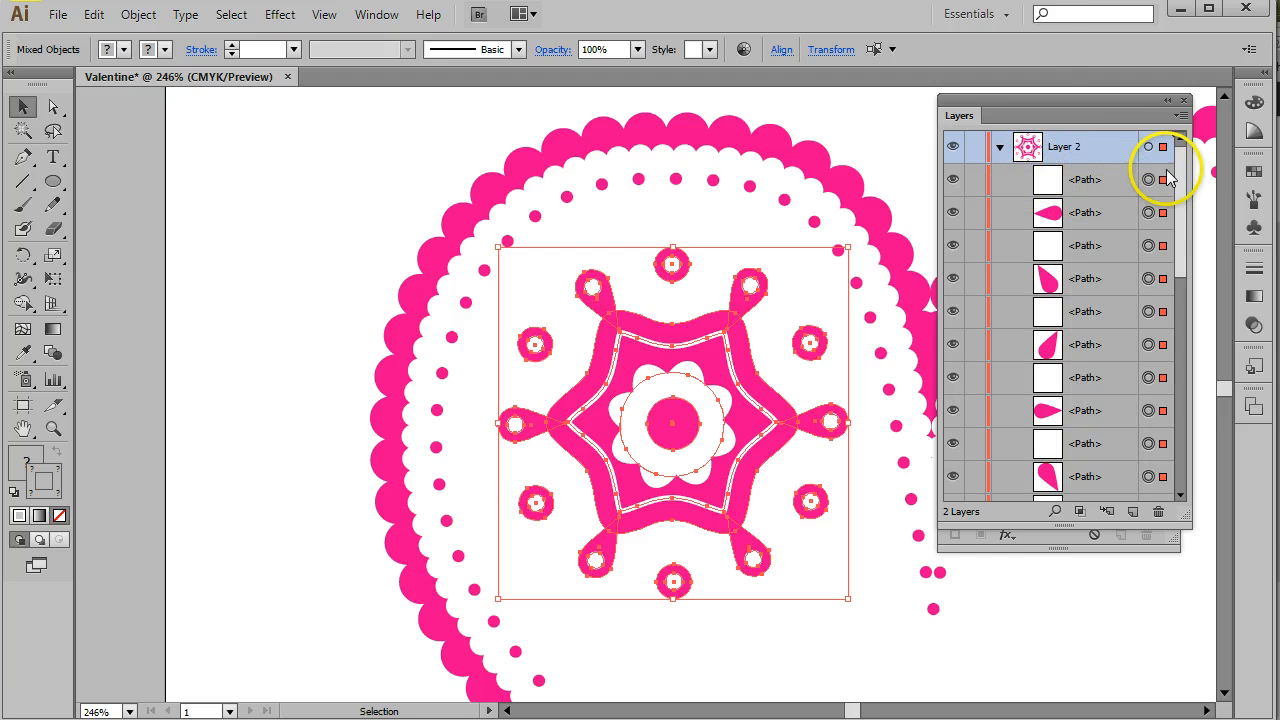
left_click_drag(1178, 171, 1134, 511)
left_click(999, 146)
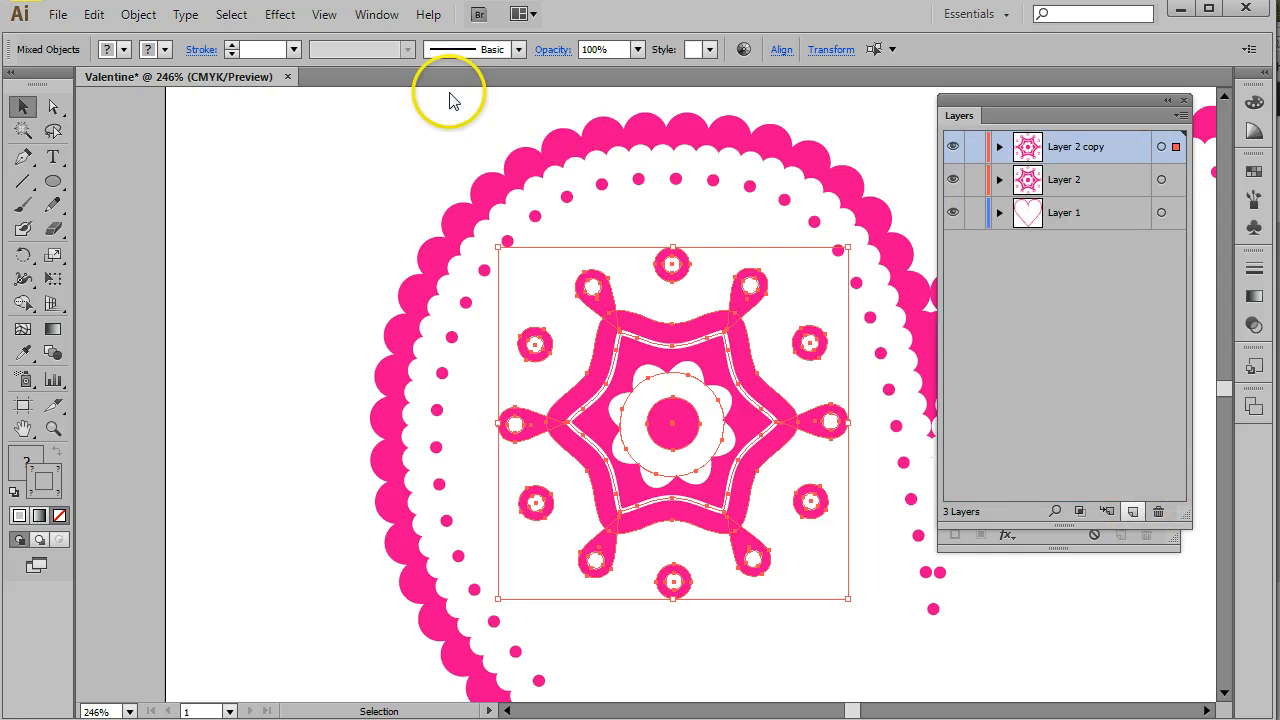
left_click(370, 14)
mouse_move(324, 14)
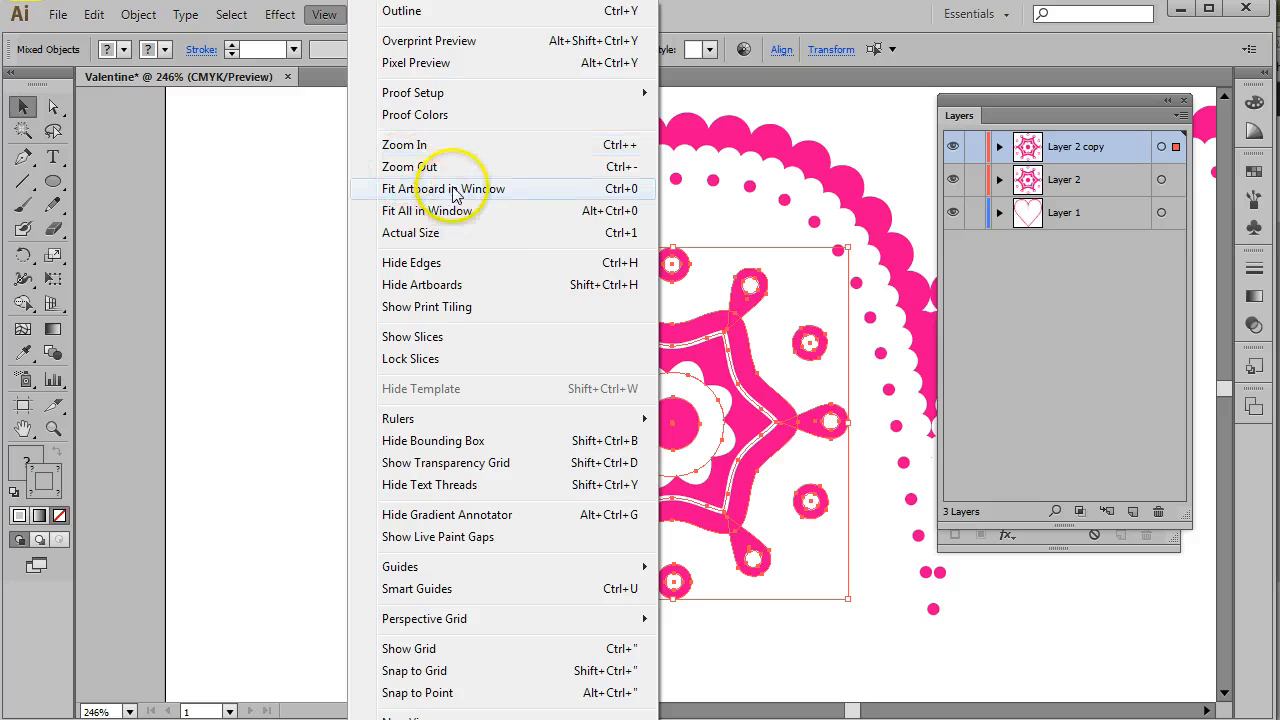
left_click(455, 190)
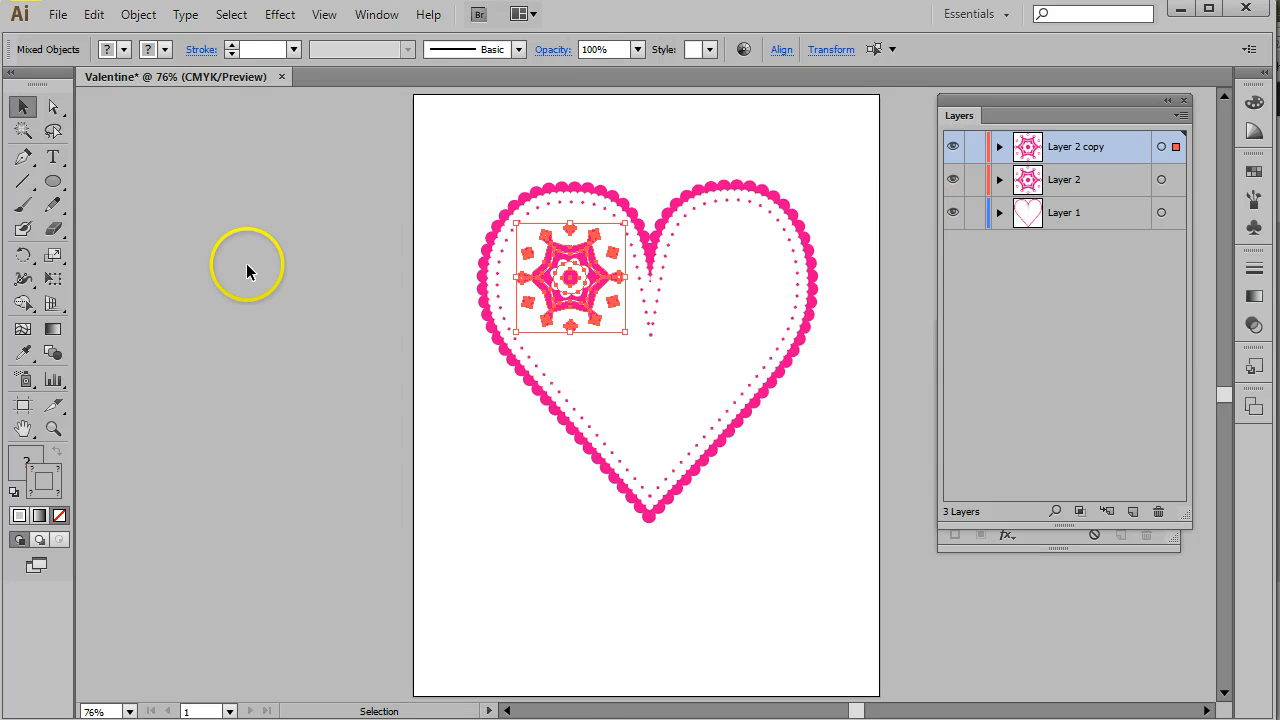
left_click(53, 428)
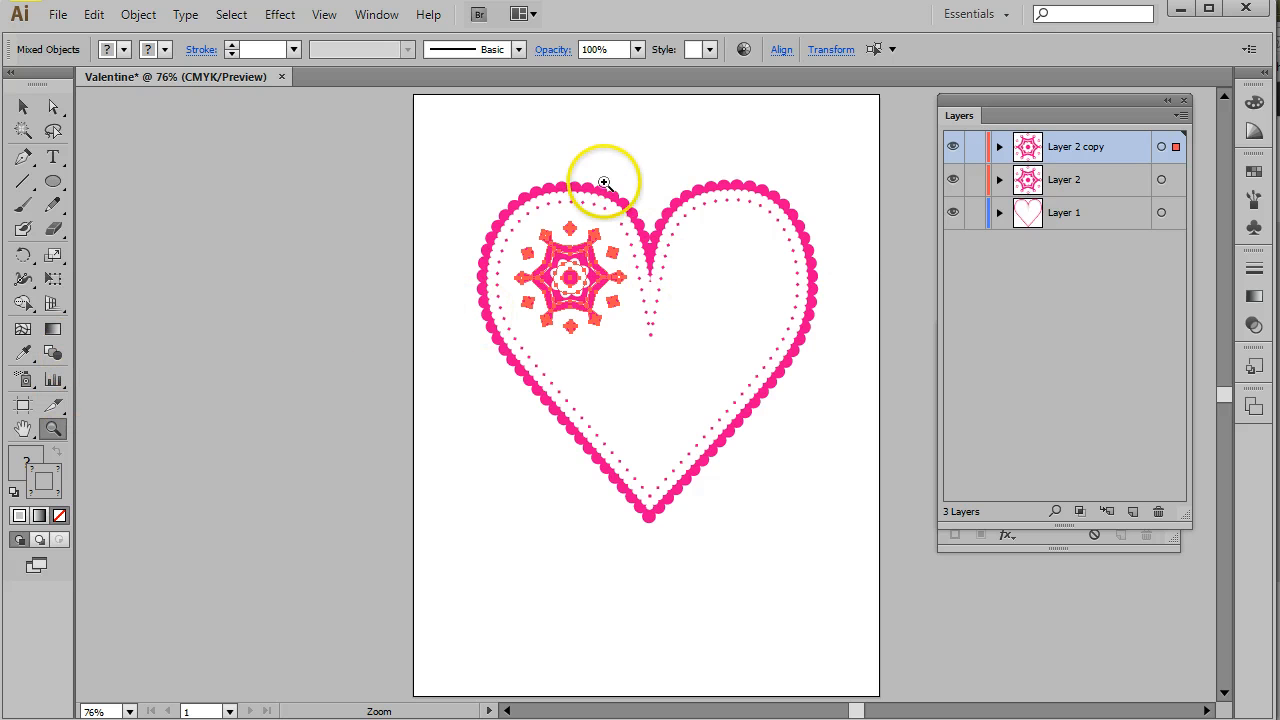
left_click_drag(657, 300, 745, 364)
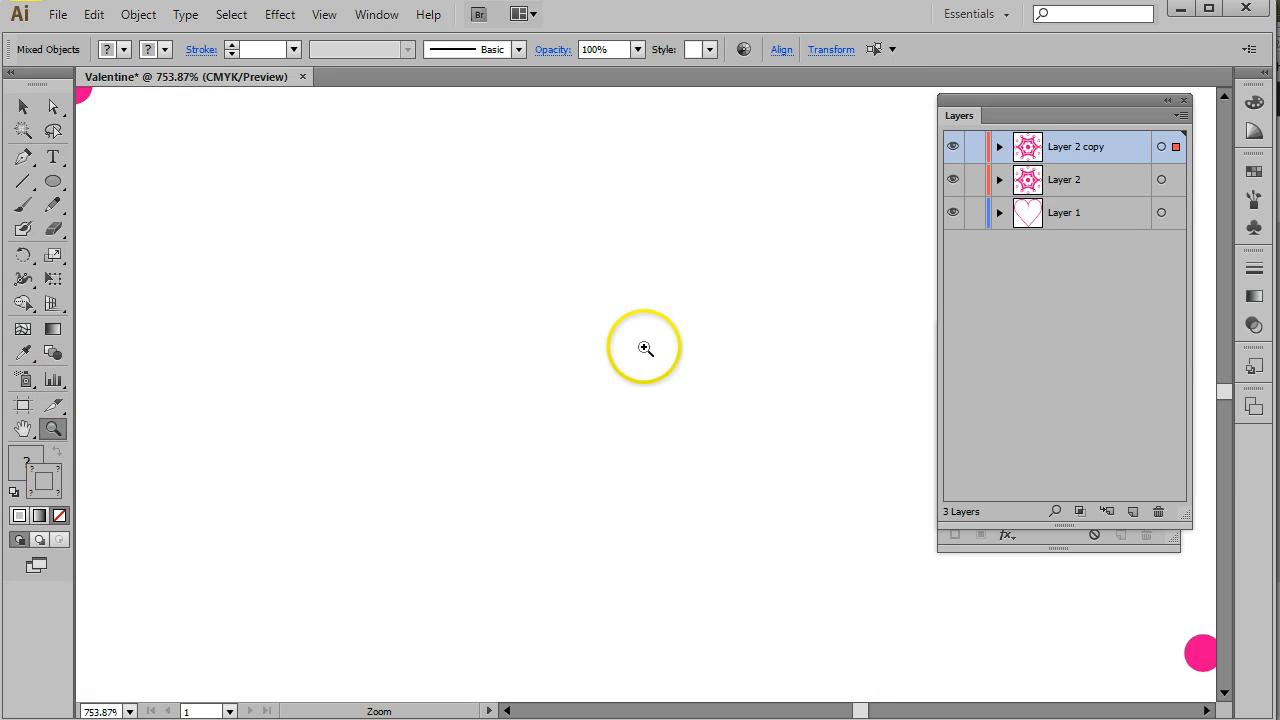
left_click_drag(711, 417, 500, 246)
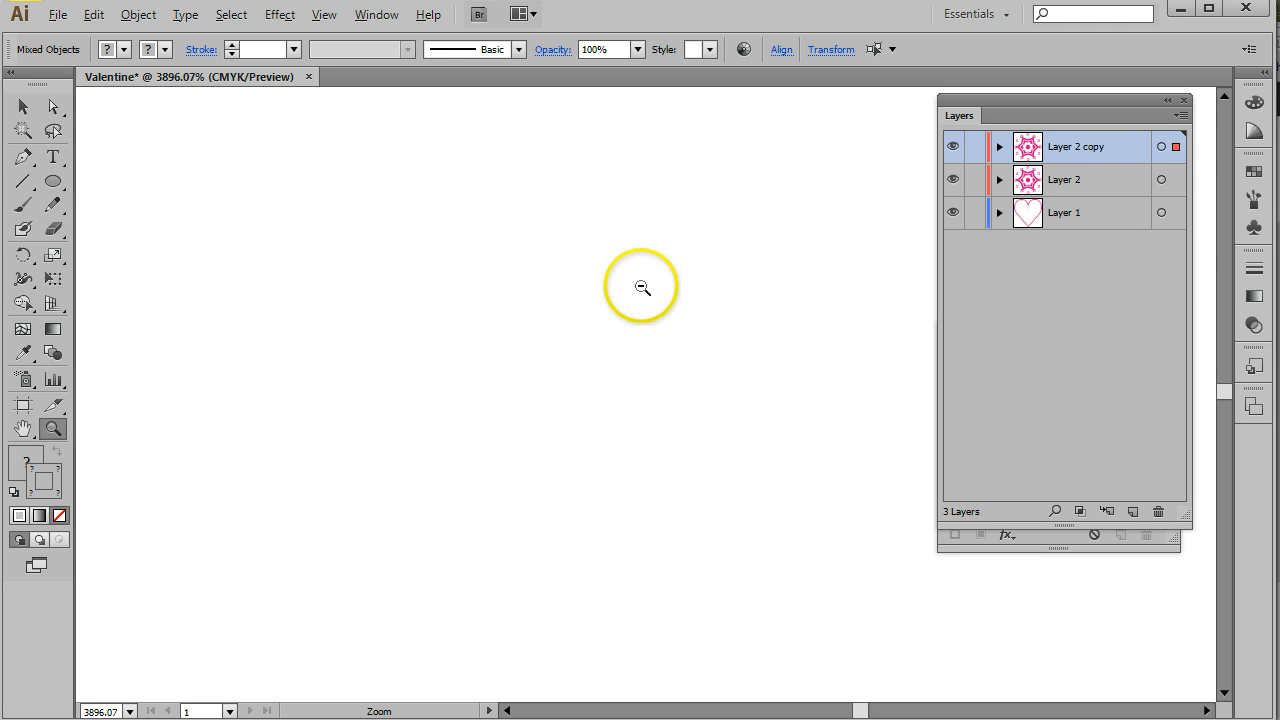
mouse_move(506, 222)
left_mouse_down()
mouse_move(440, 151)
mouse_move(486, 221)
left_mouse_up()
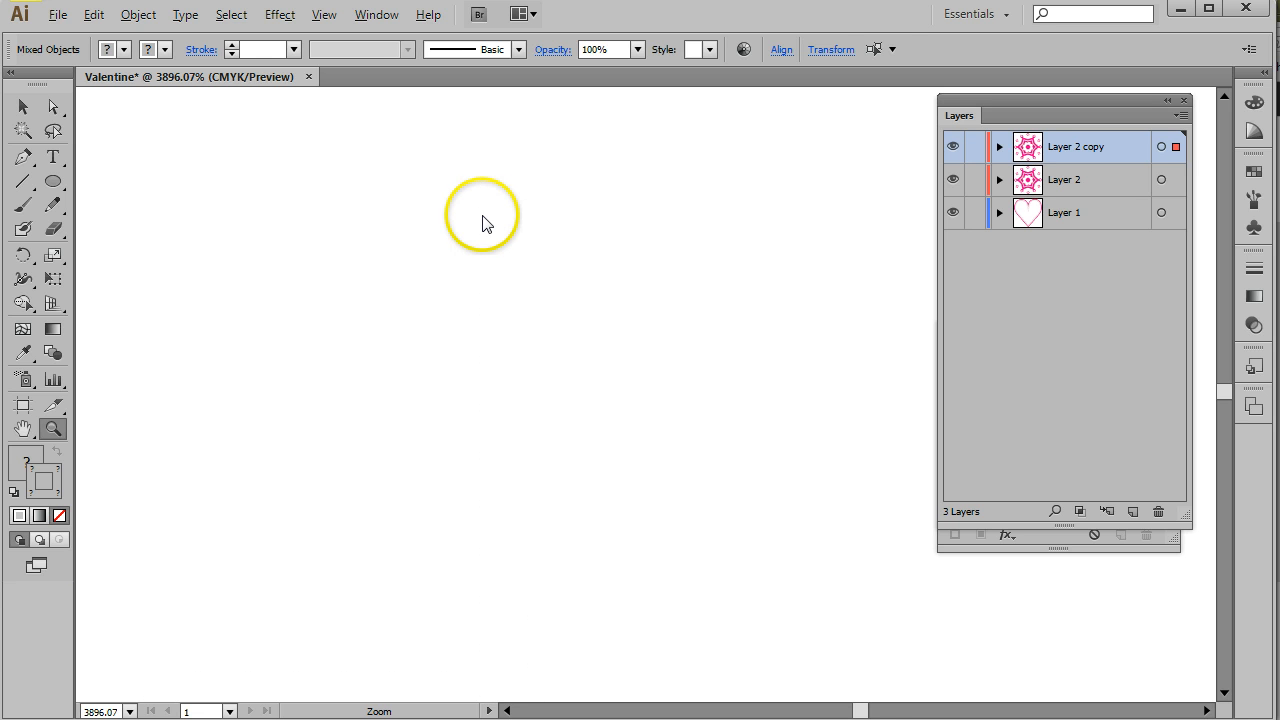
left_click(130, 711)
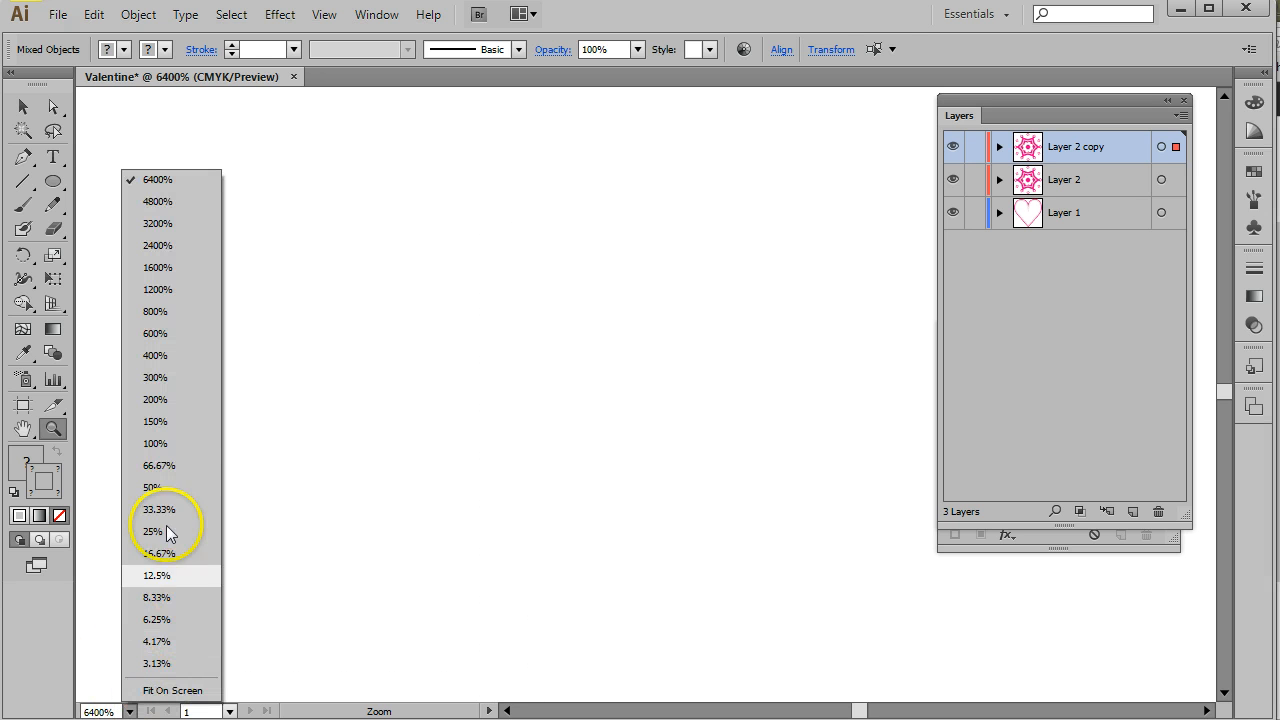
left_click(172, 690)
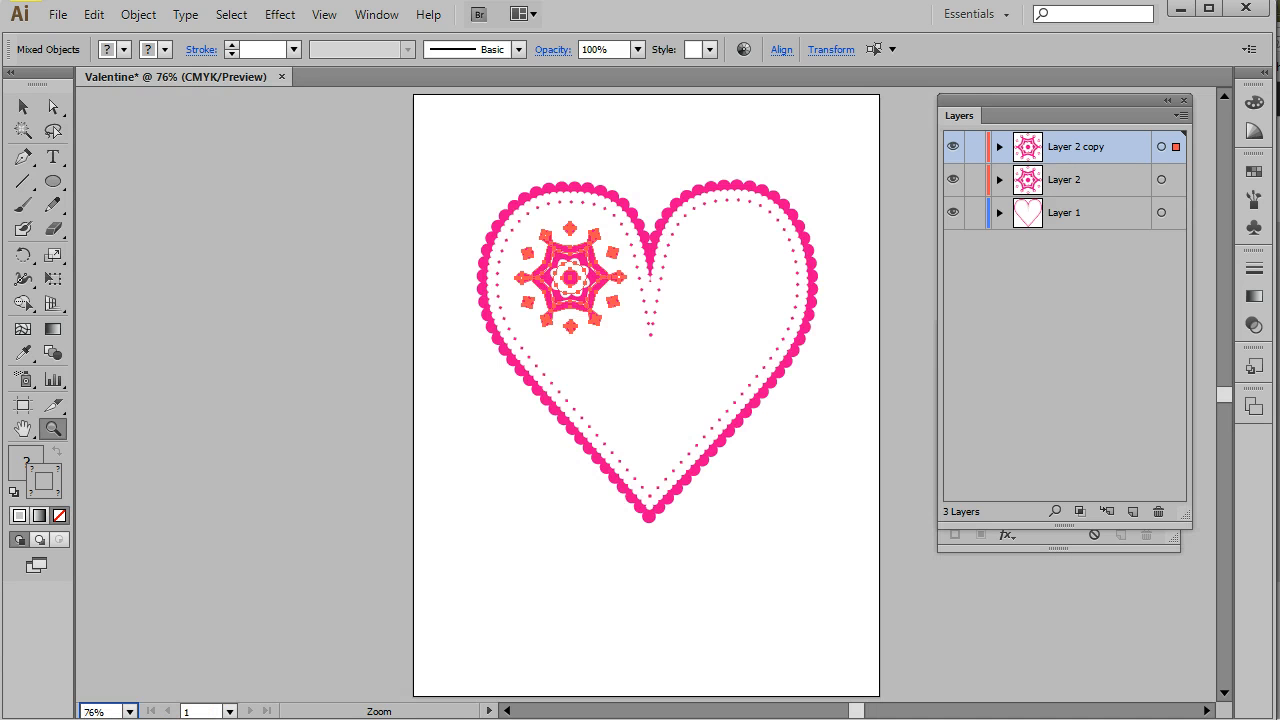
left_click(23, 106)
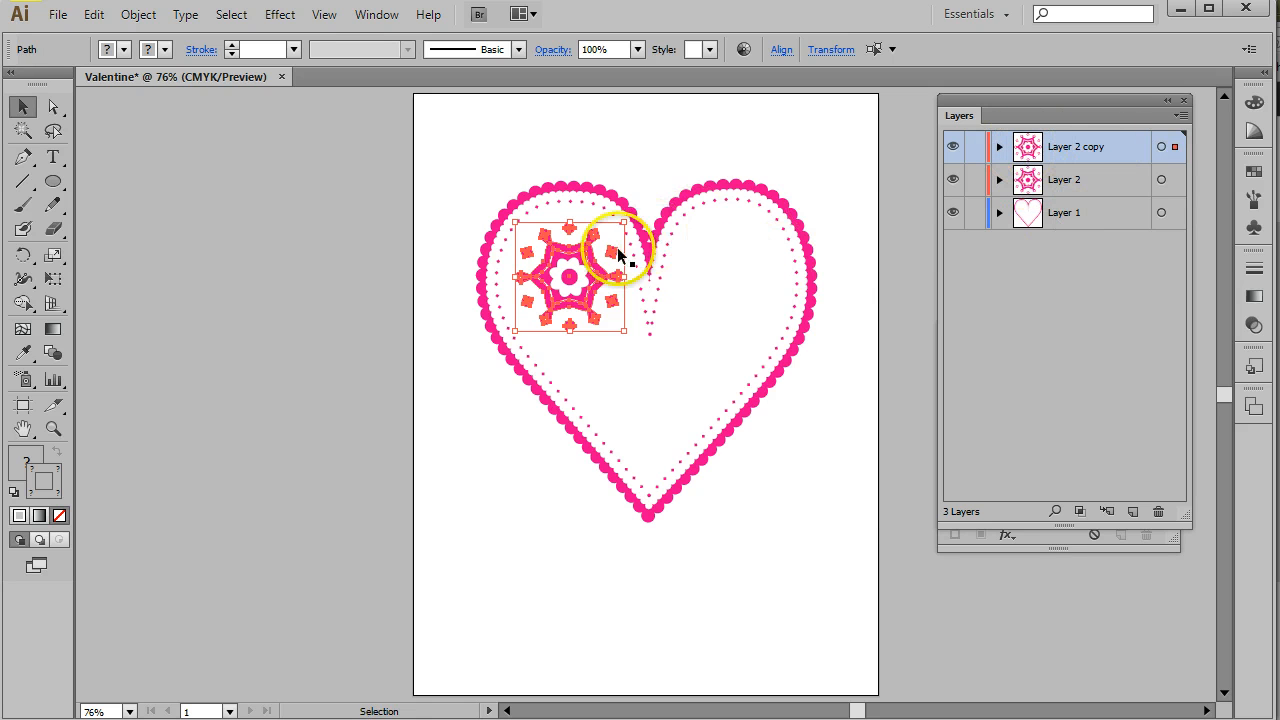
left_click_drag(744, 262, 757, 260)
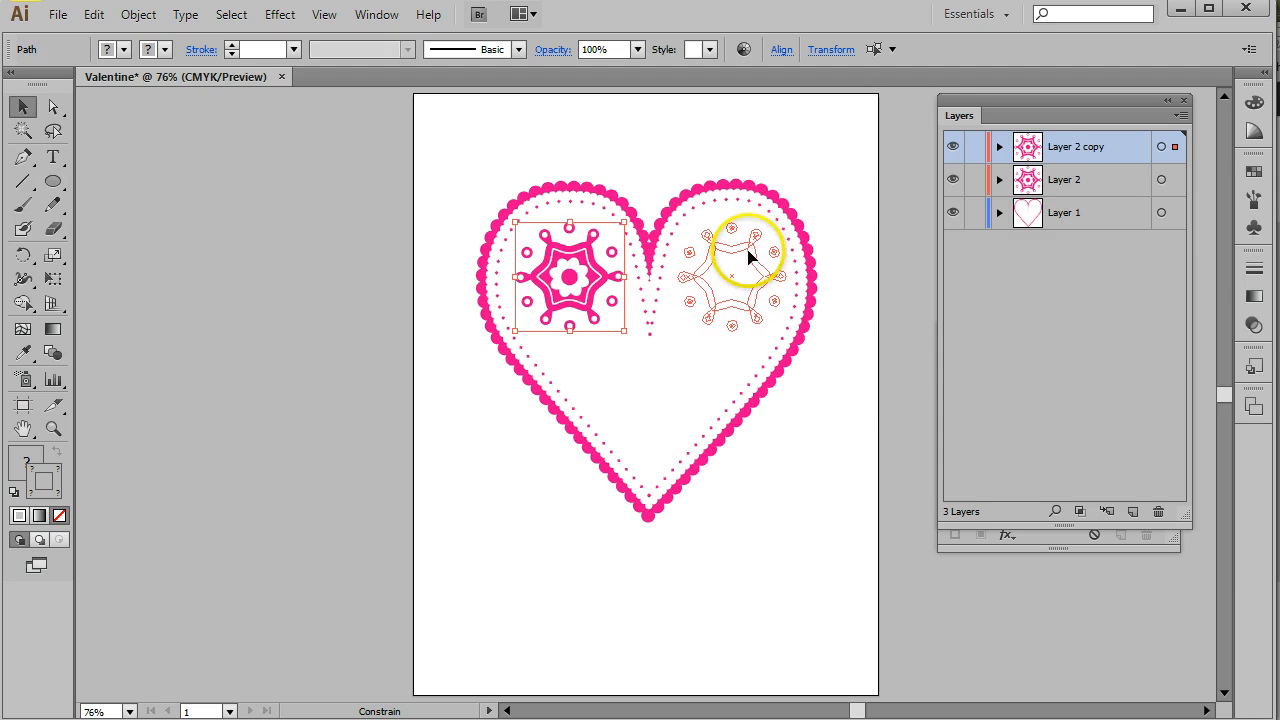
left_click(817, 156)
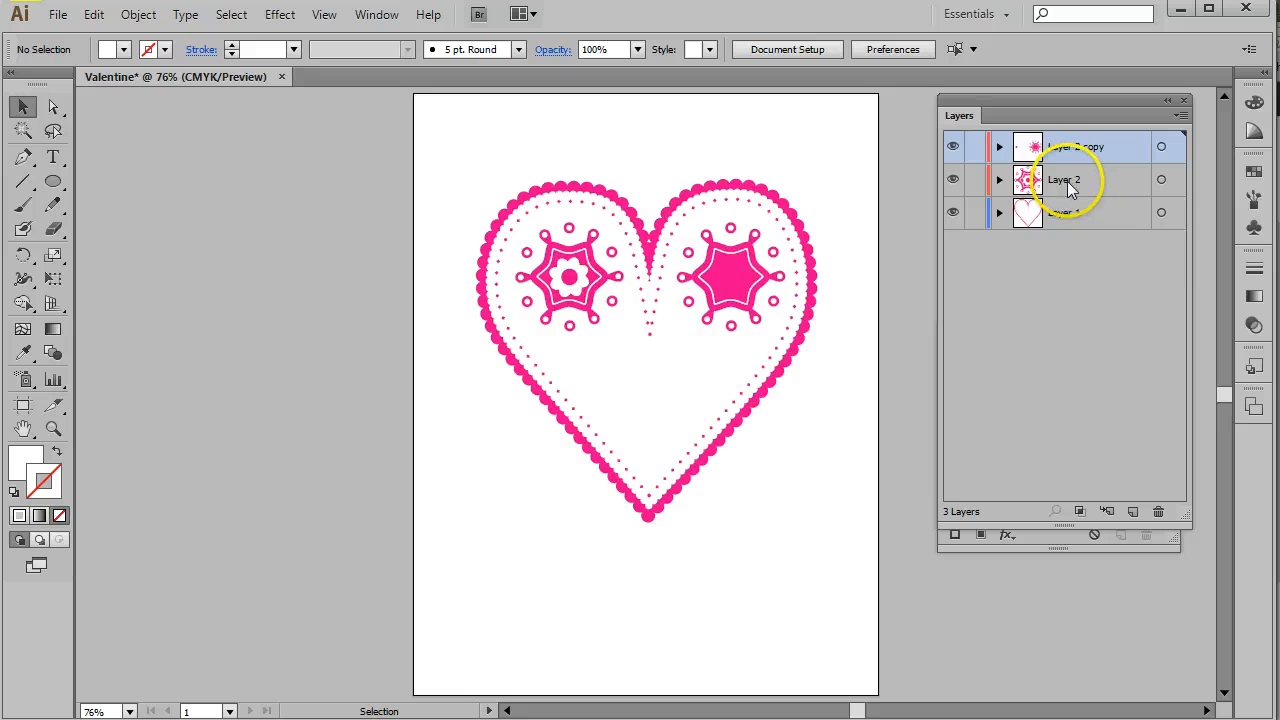
key("ctrl+z")
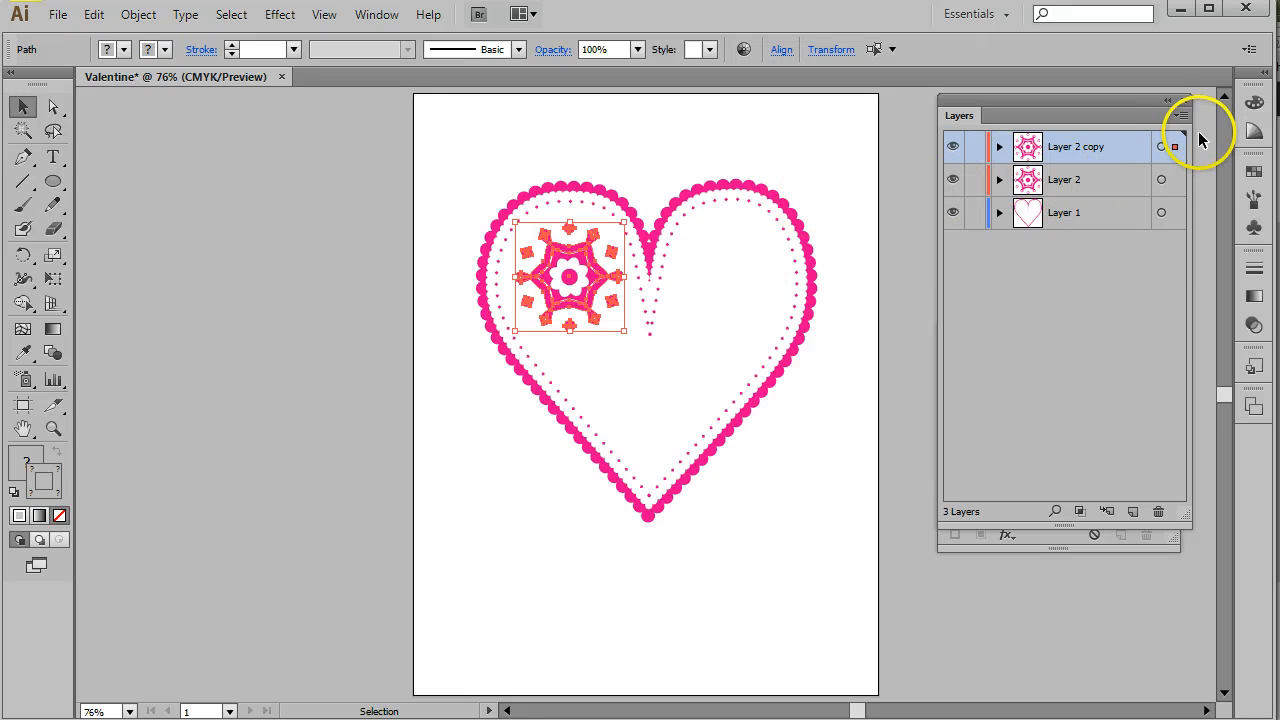
- Select all artwork on Layer 2 copy and group it
left_click(1161, 147)
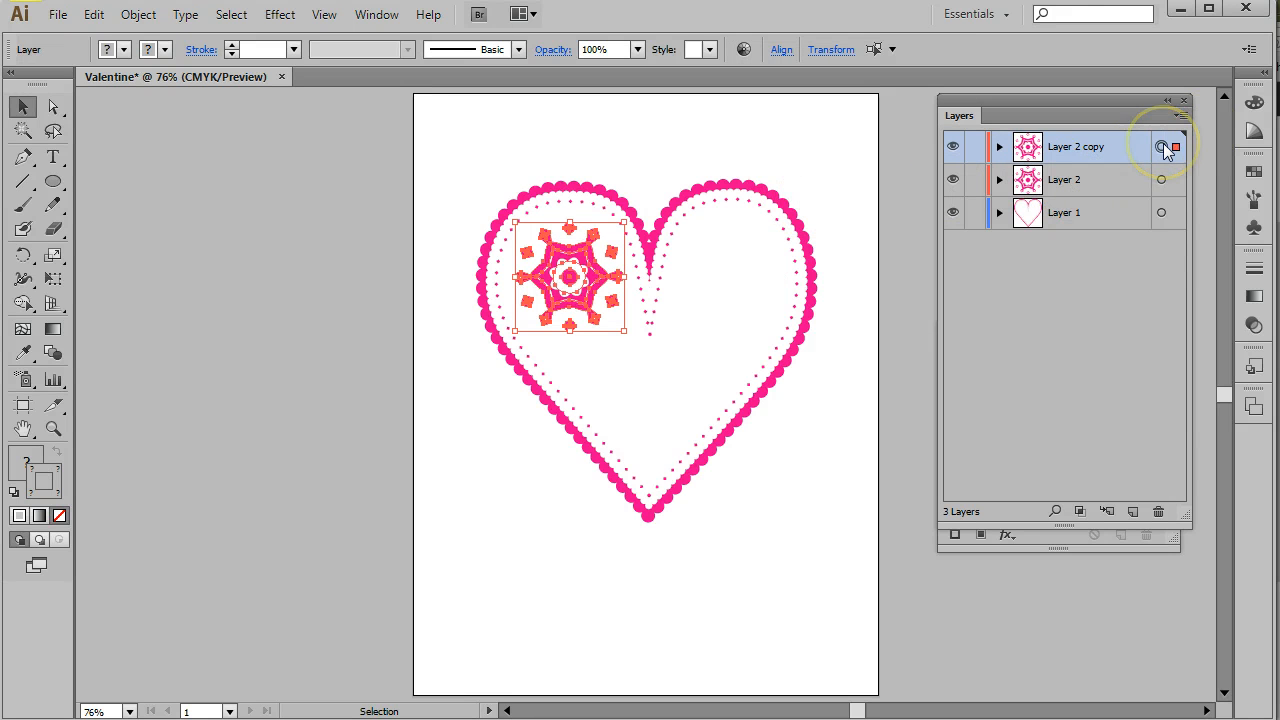
left_click(140, 15)
left_click(165, 89)
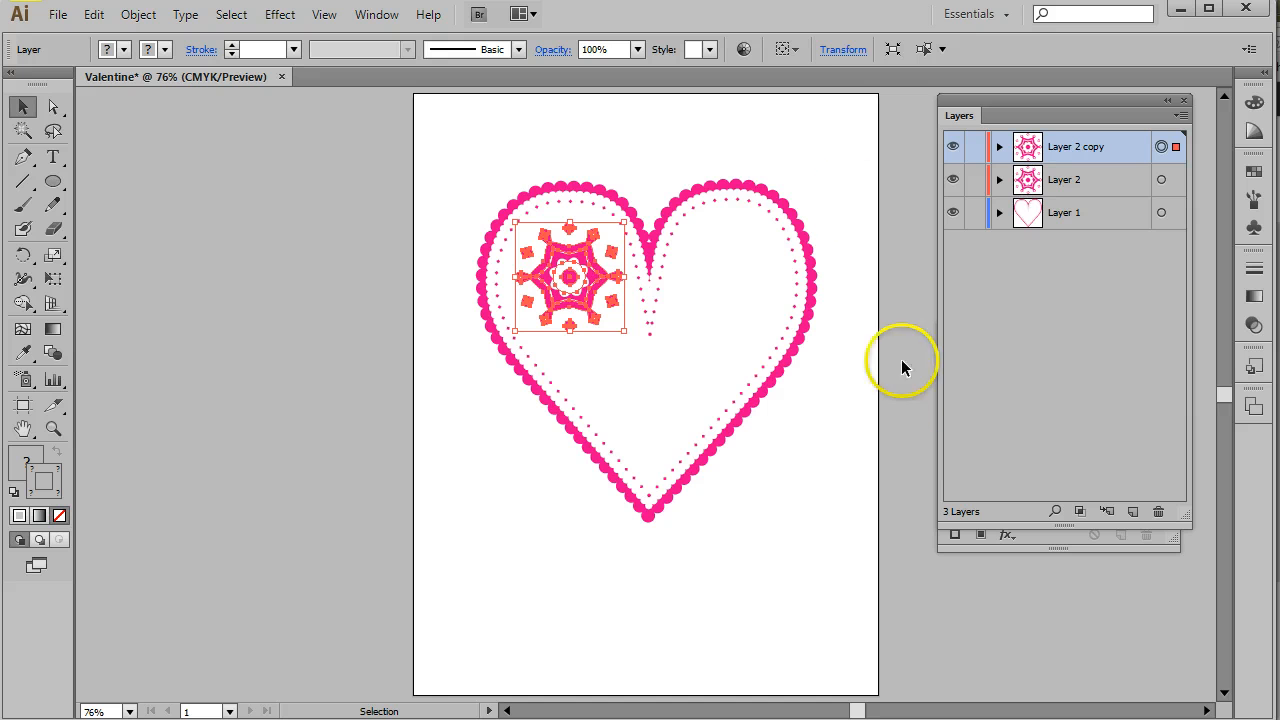
- Set the copied flower group's X position to 5 in
left_click(843, 49)
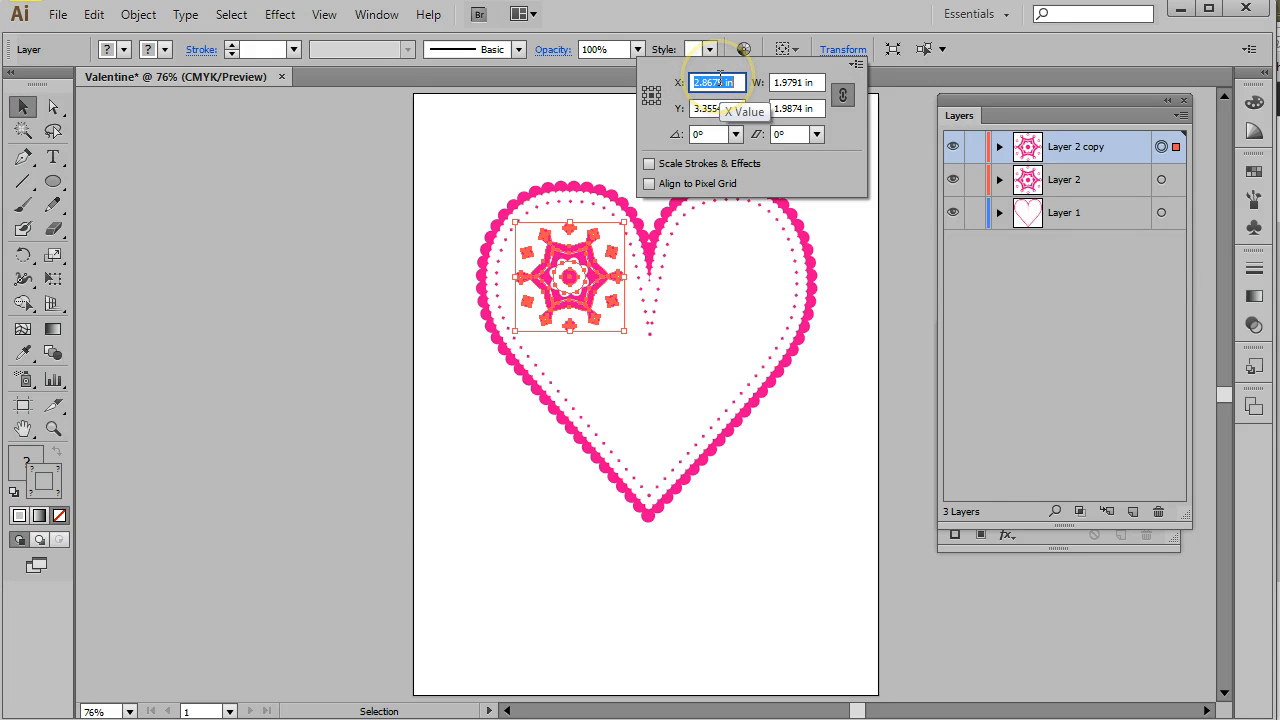
type("5")
key("Return")
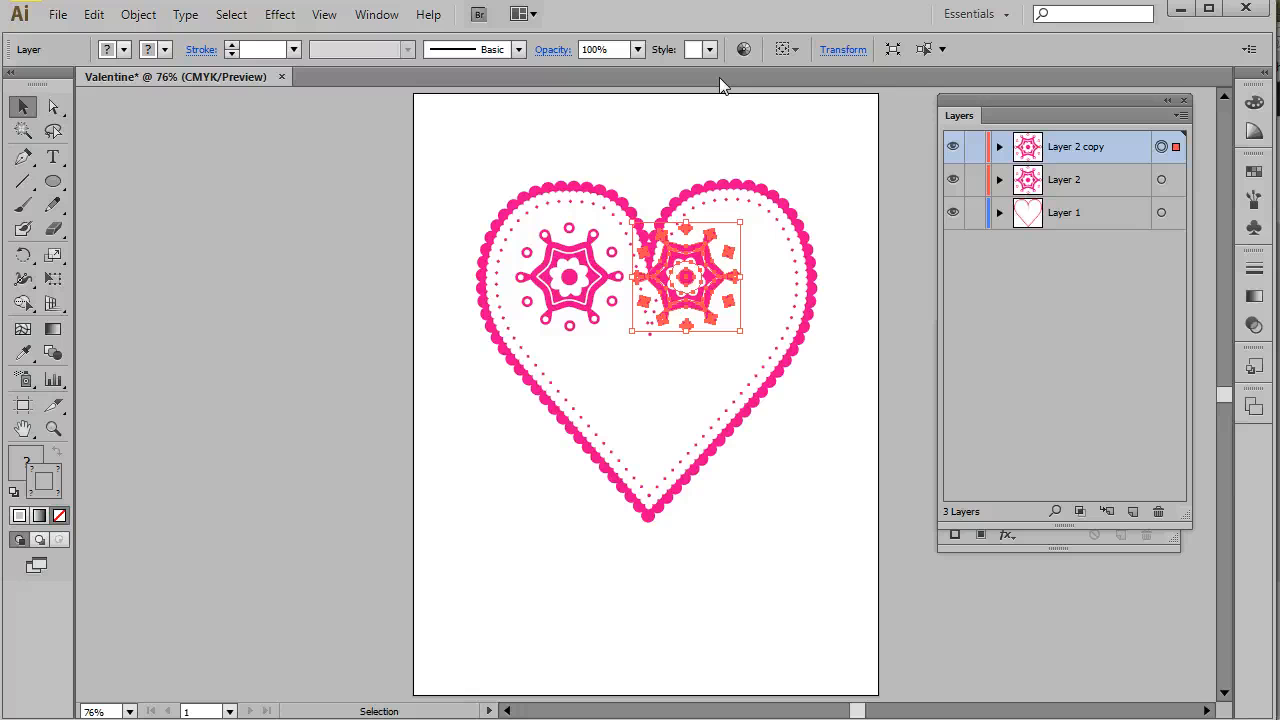
- Set the copied flower group's X position to 6 in, nudge it eight steps left, and deselect
left_click(840, 49)
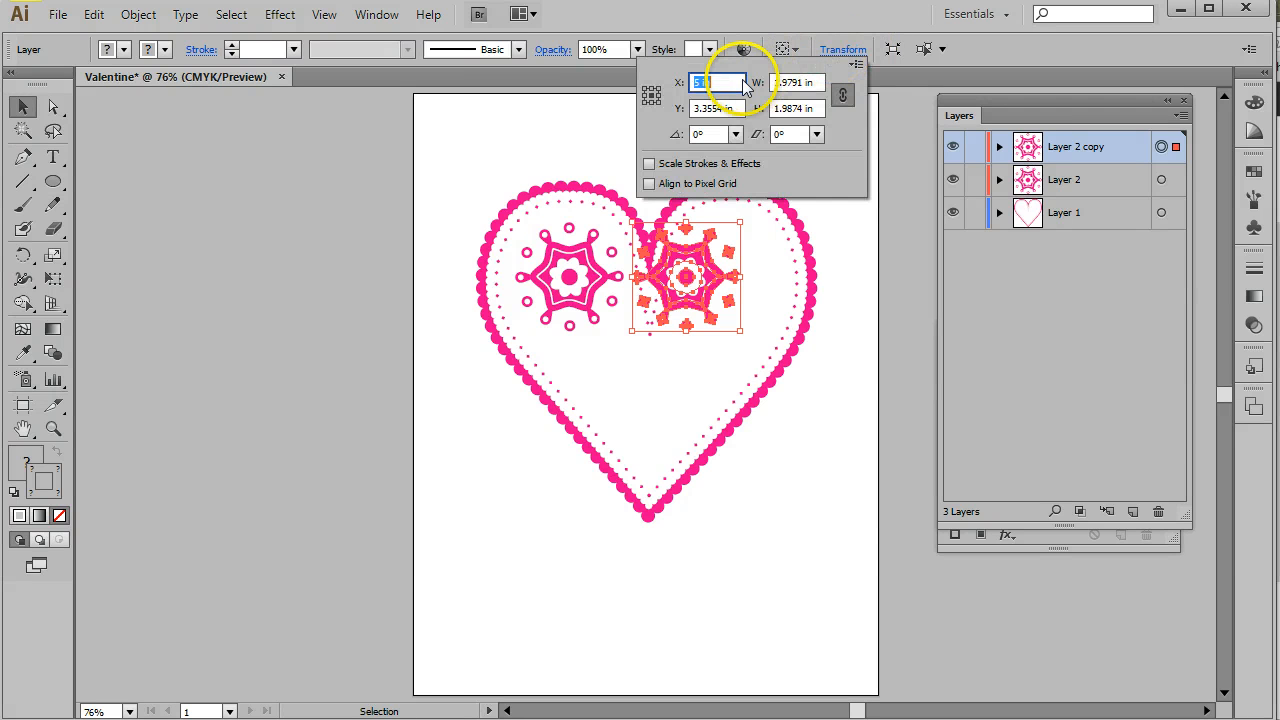
type("6")
key("Return")
key("Left")
key("Left")
key("Left")
key("Left")
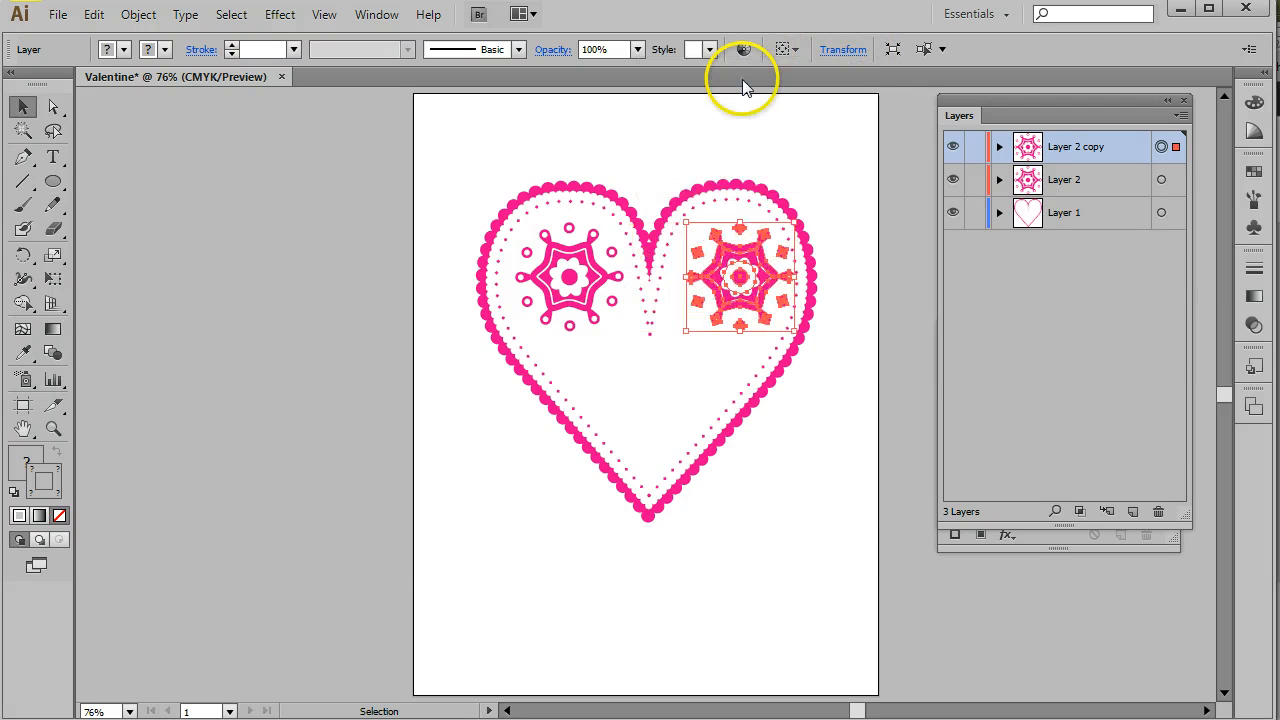
key("Left")
key("Left")
key("Left")
key("Left")
key("Left")
key("Left")
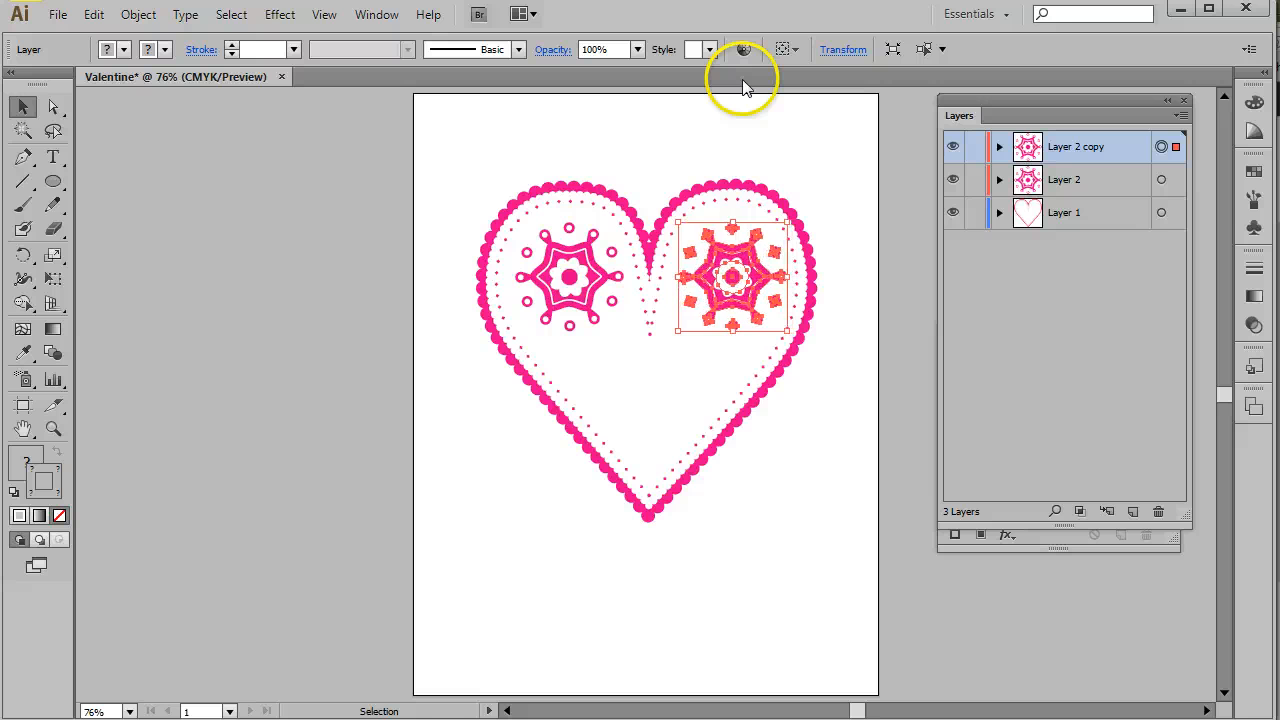
key("Left")
key("Left")
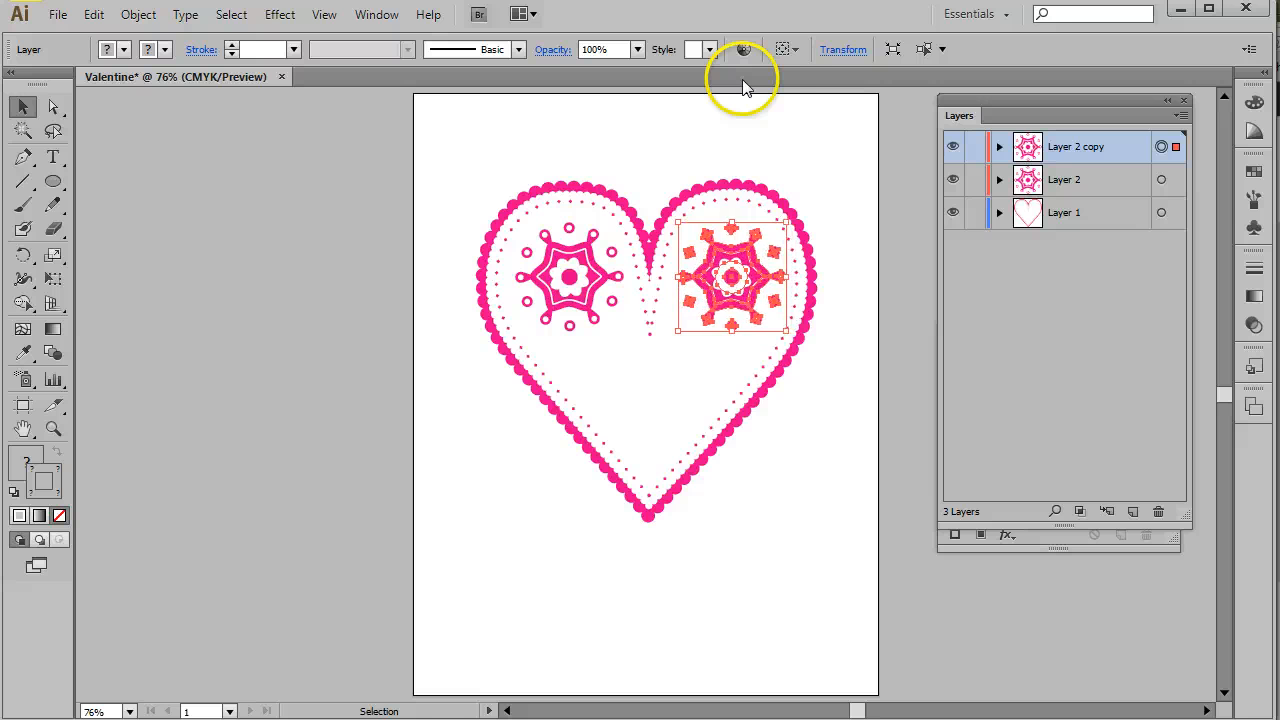
left_click(767, 130)
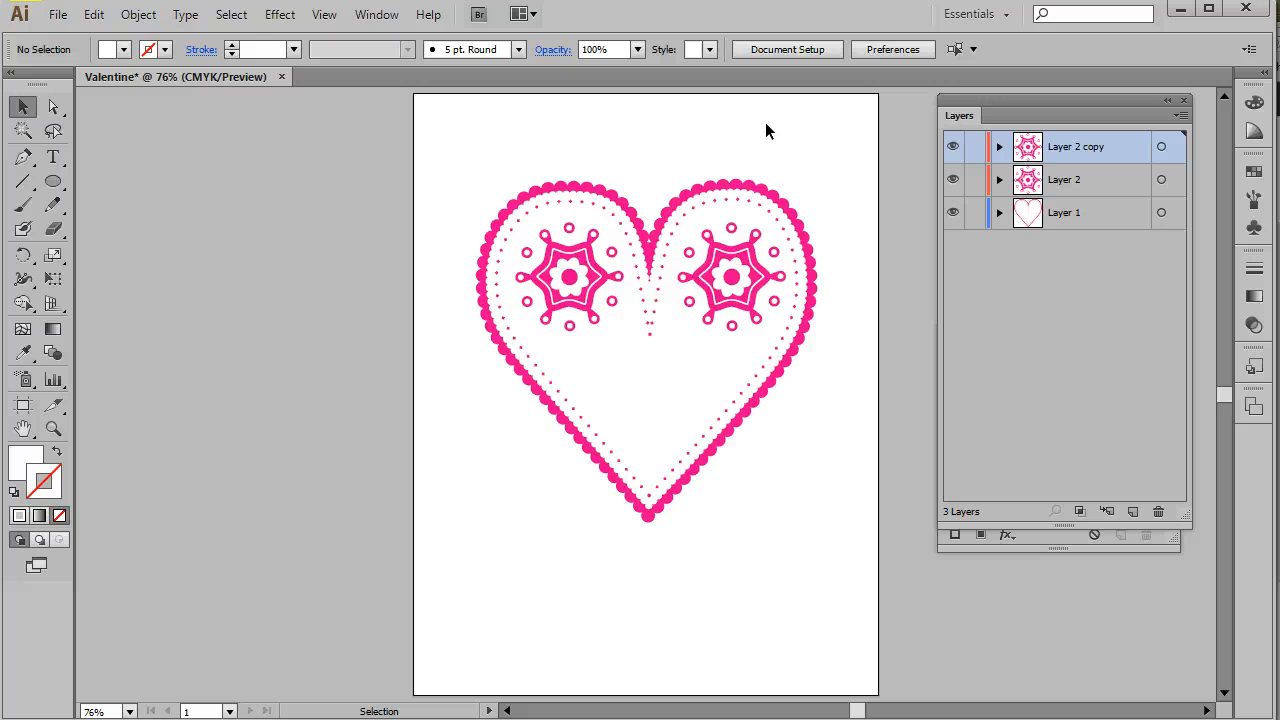